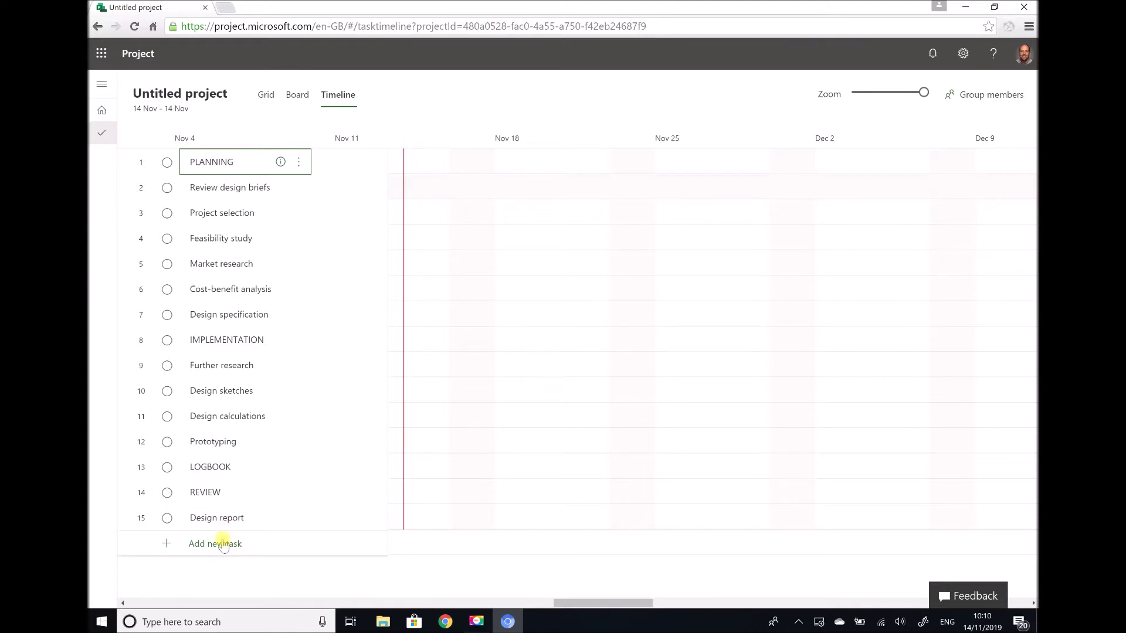
- Add three new tasks at the end of the list: Project report, Review project outcomes and Review personal performance
click(223, 544)
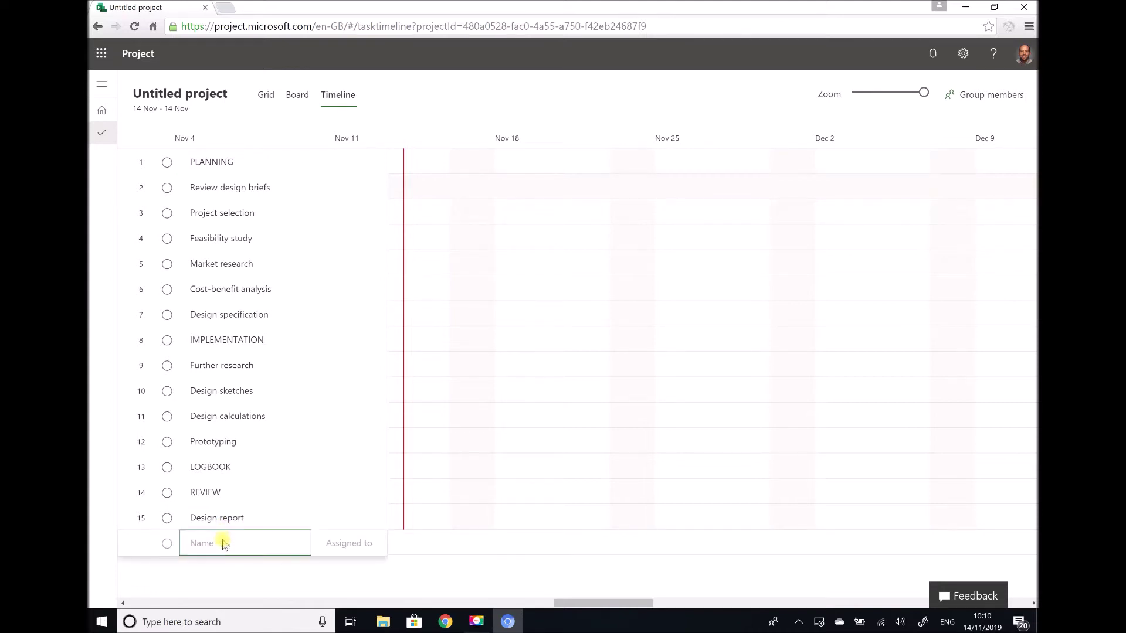
text(Project report)
key(Return)
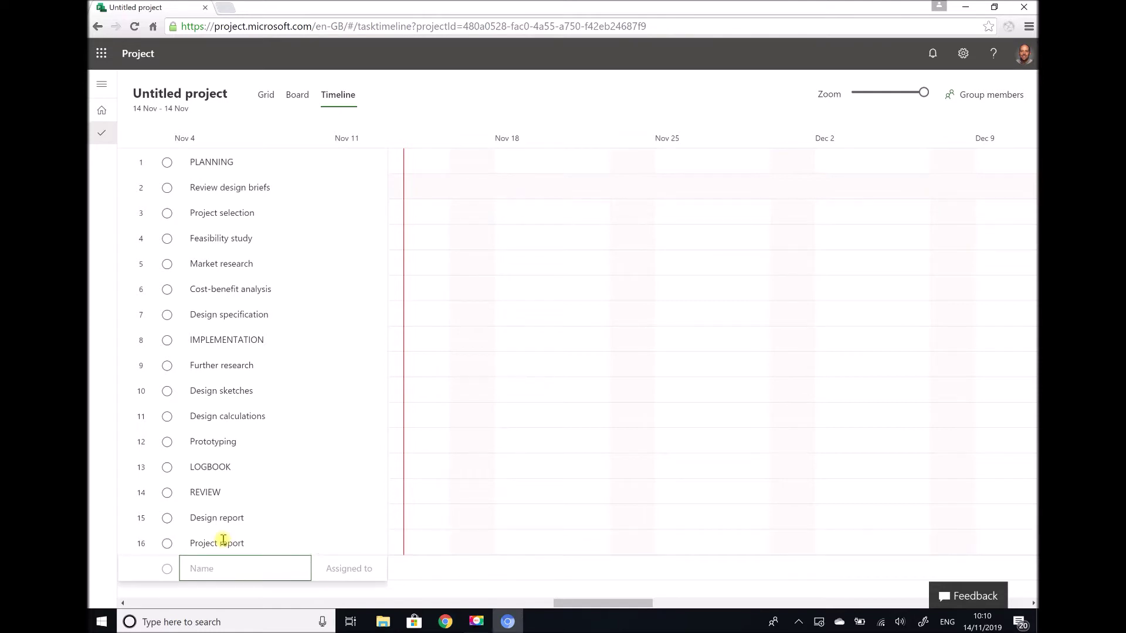
text(Review project outcomes)
key(Return)
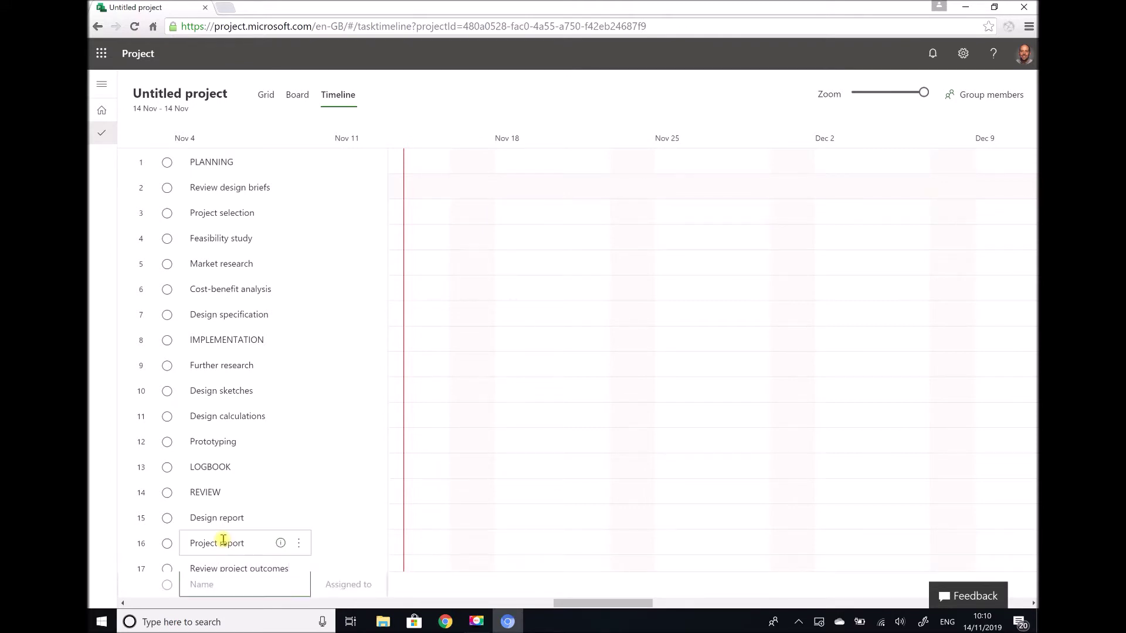
text(Review personal performance)
key(Return)
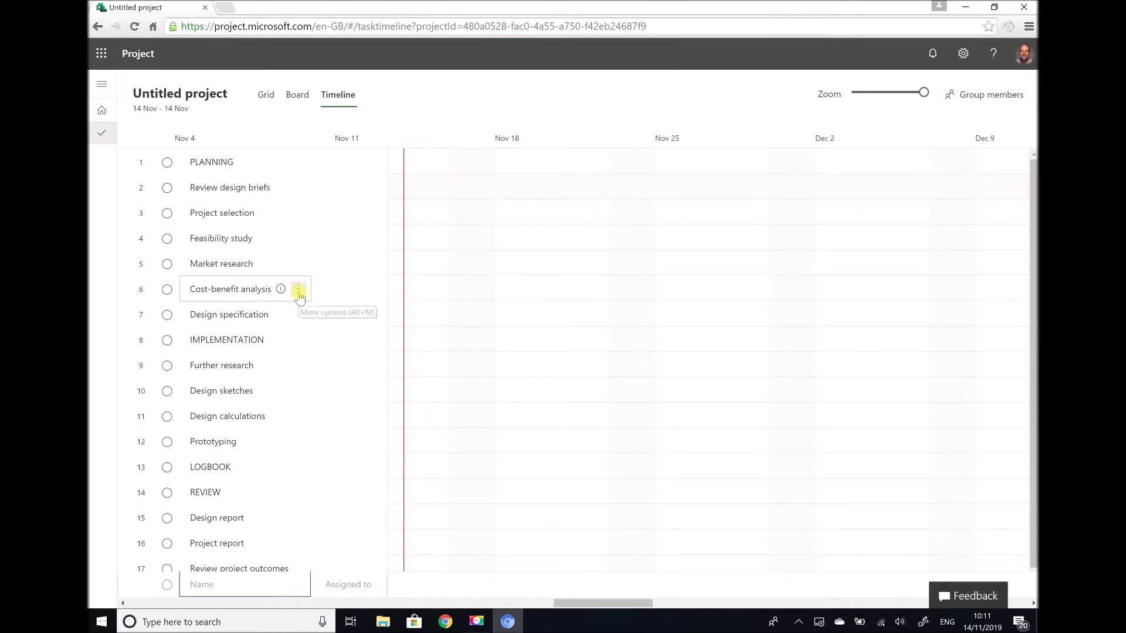
click(299, 291)
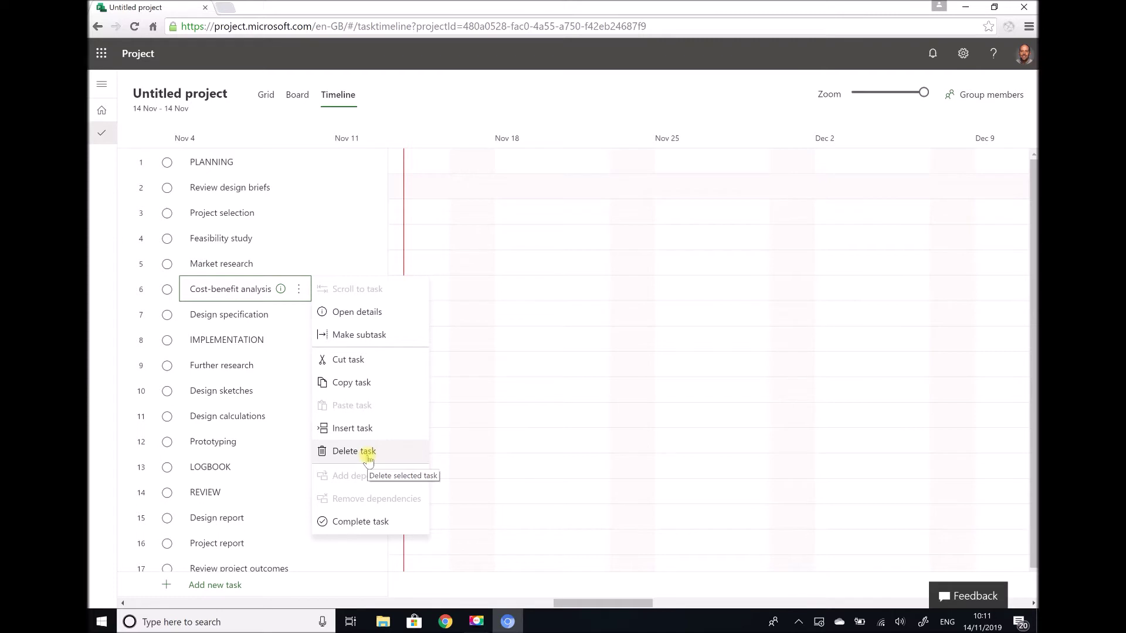
click(201, 160)
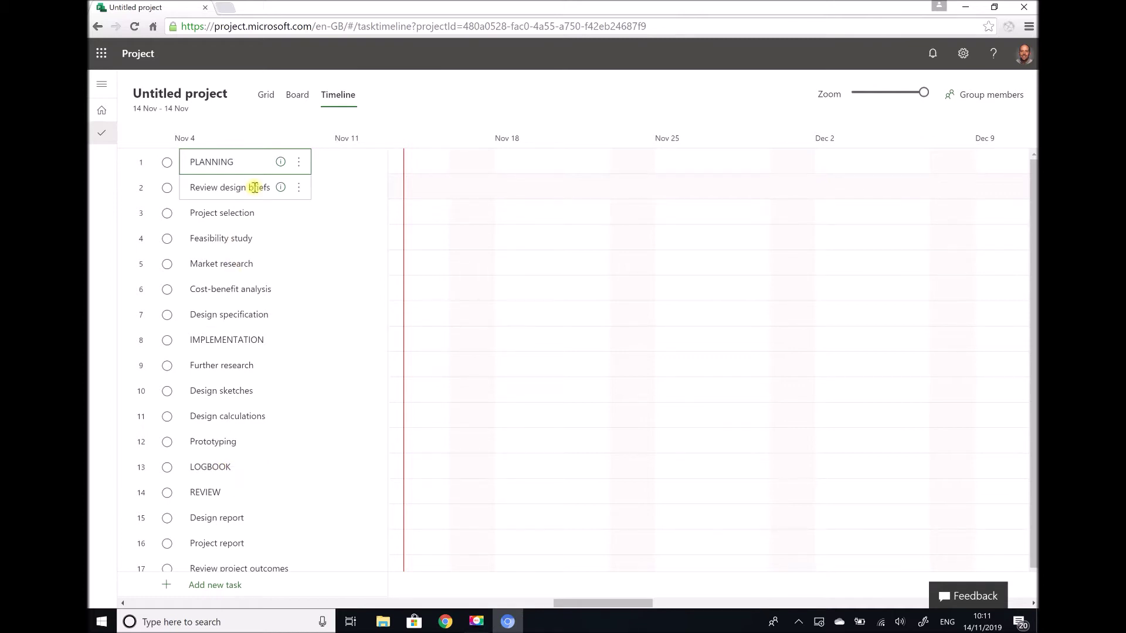
- Make Review design briefs, Project selection and Feasibility study subtasks of PLANNING
click(298, 189)
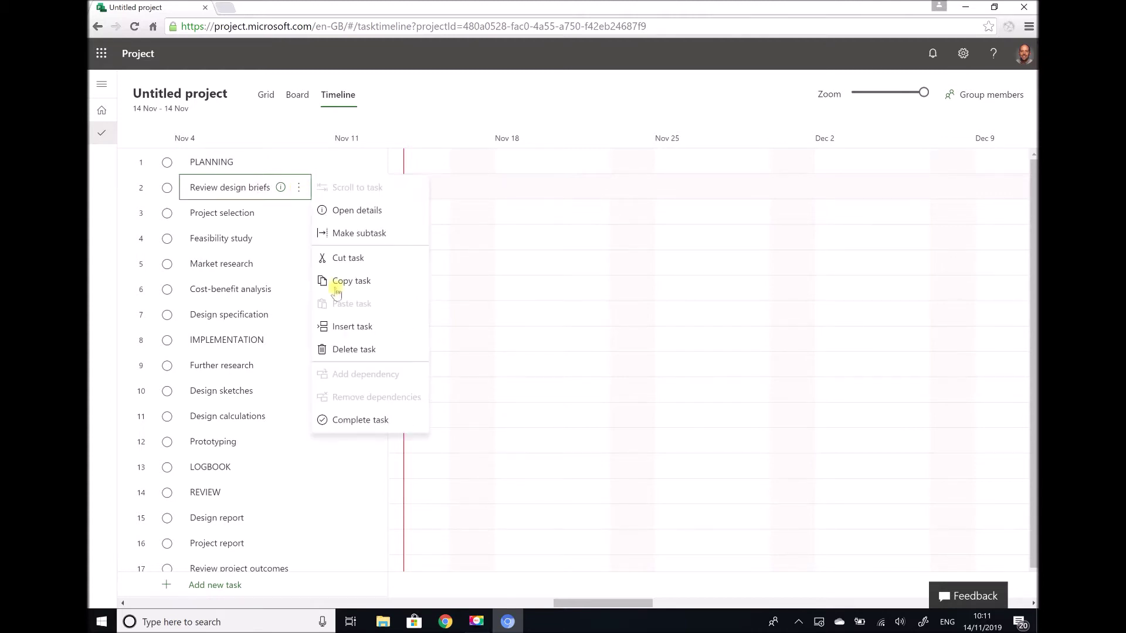
click(346, 234)
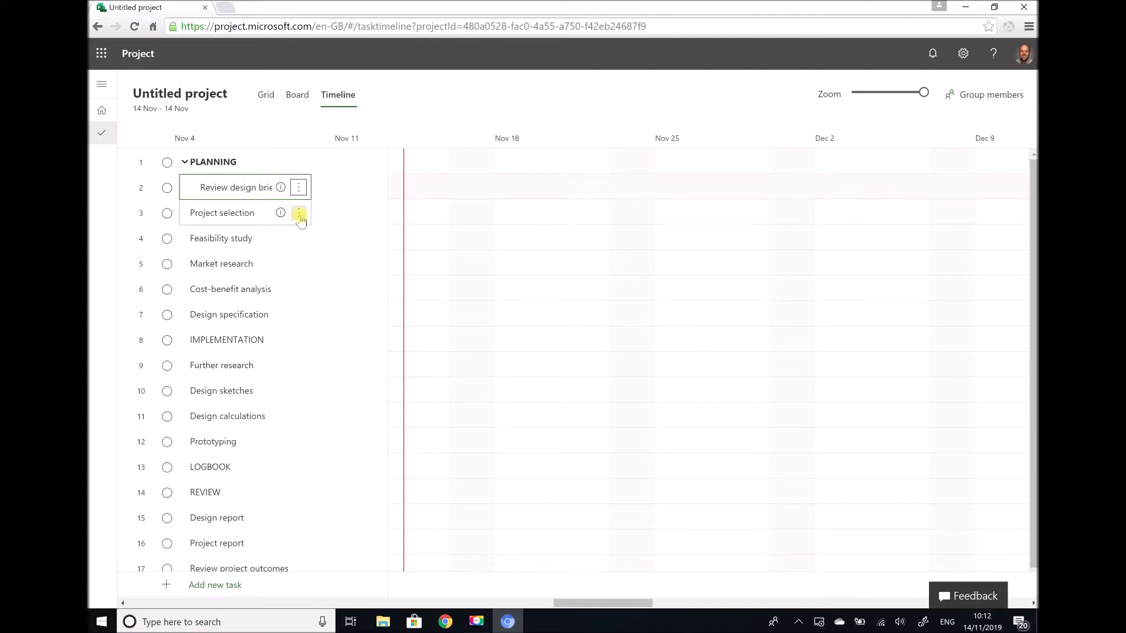
click(299, 214)
click(334, 256)
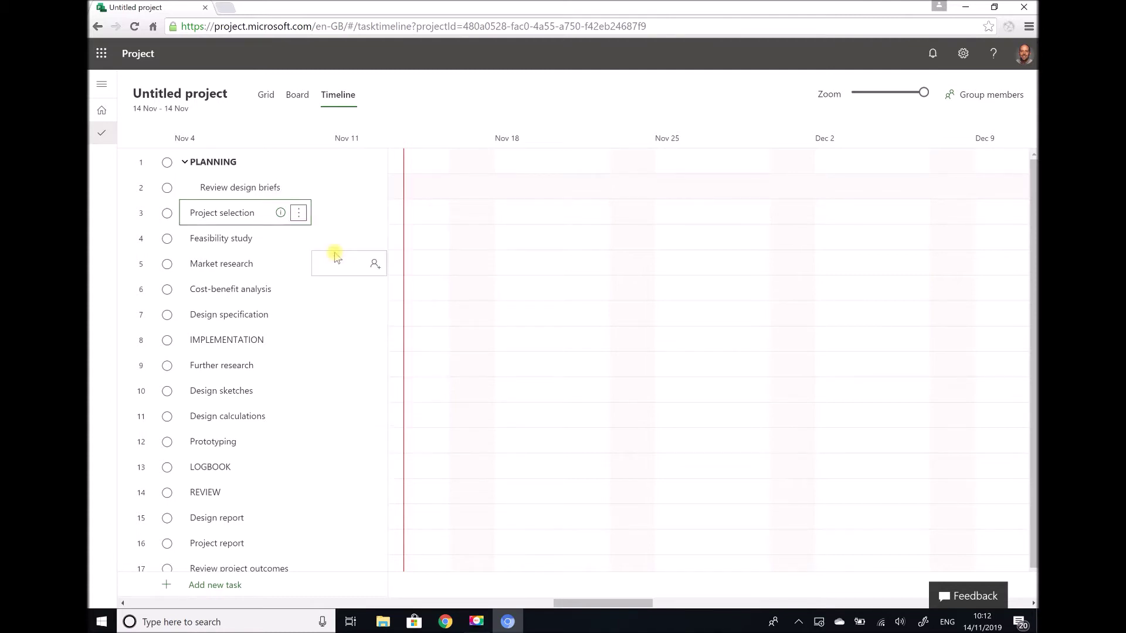
click(298, 238)
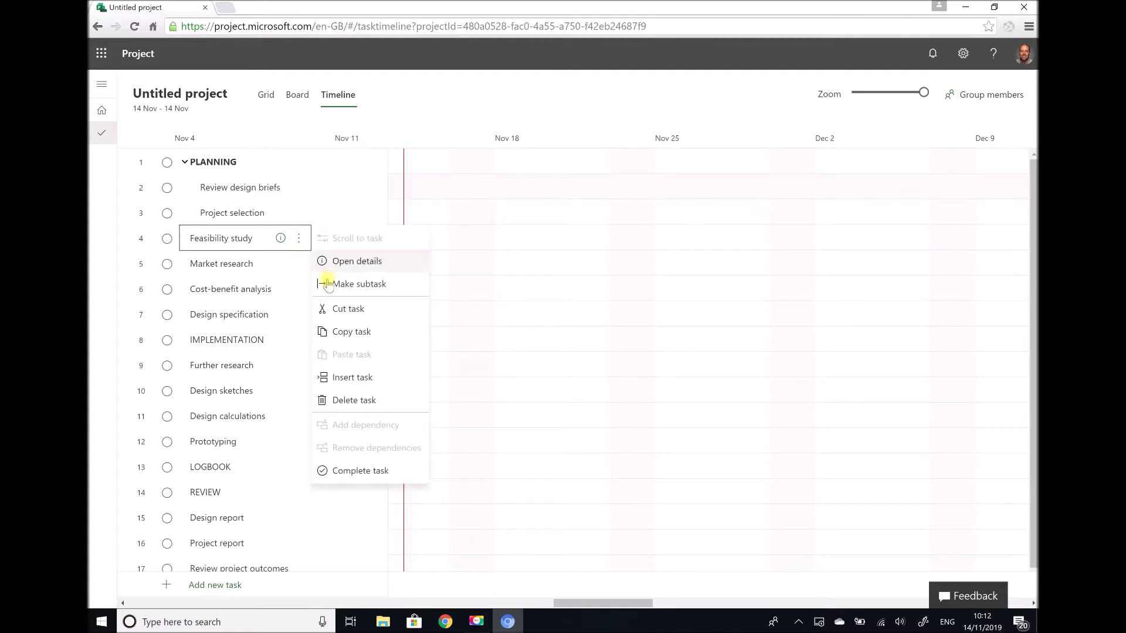
click(329, 284)
- Indent Market research two levels so it is nested as a subtask of Feasibility study
click(299, 263)
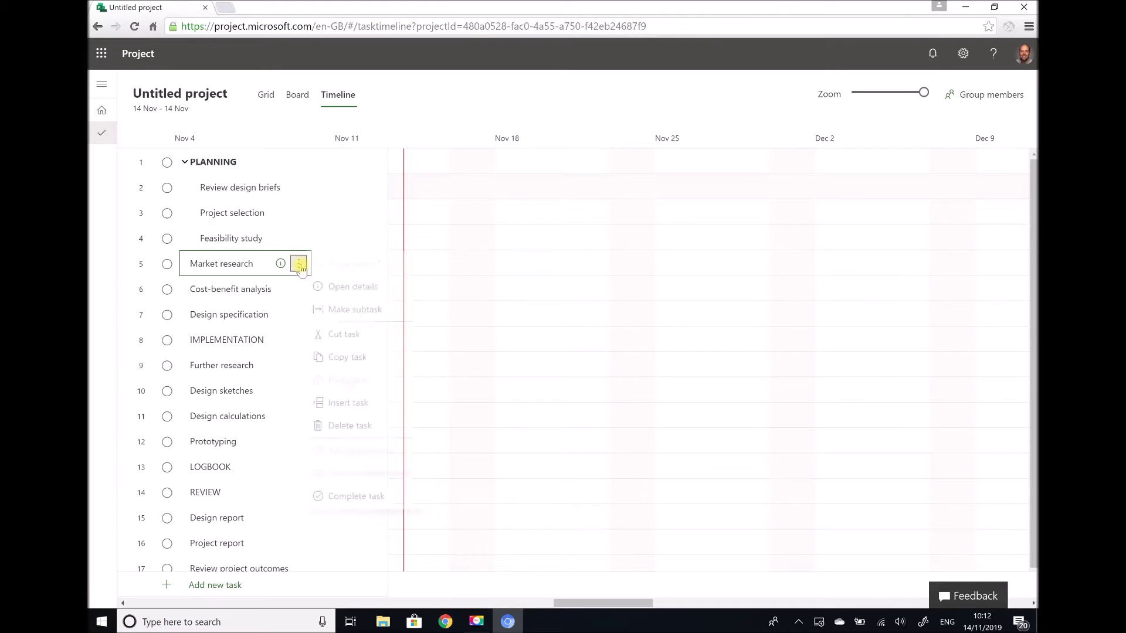
click(341, 311)
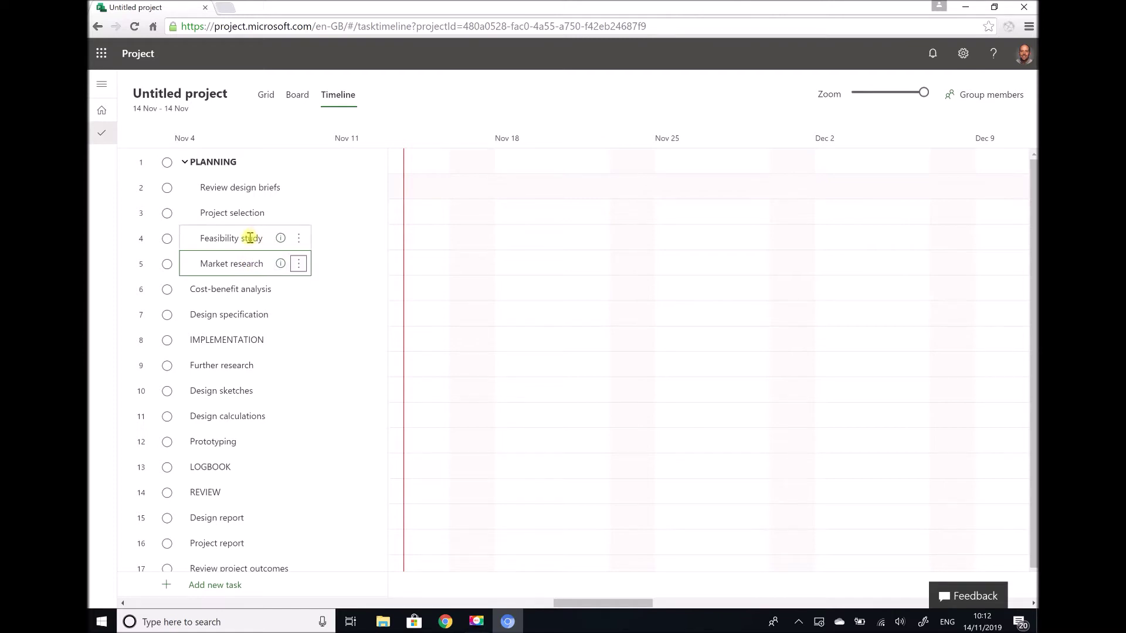
click(299, 265)
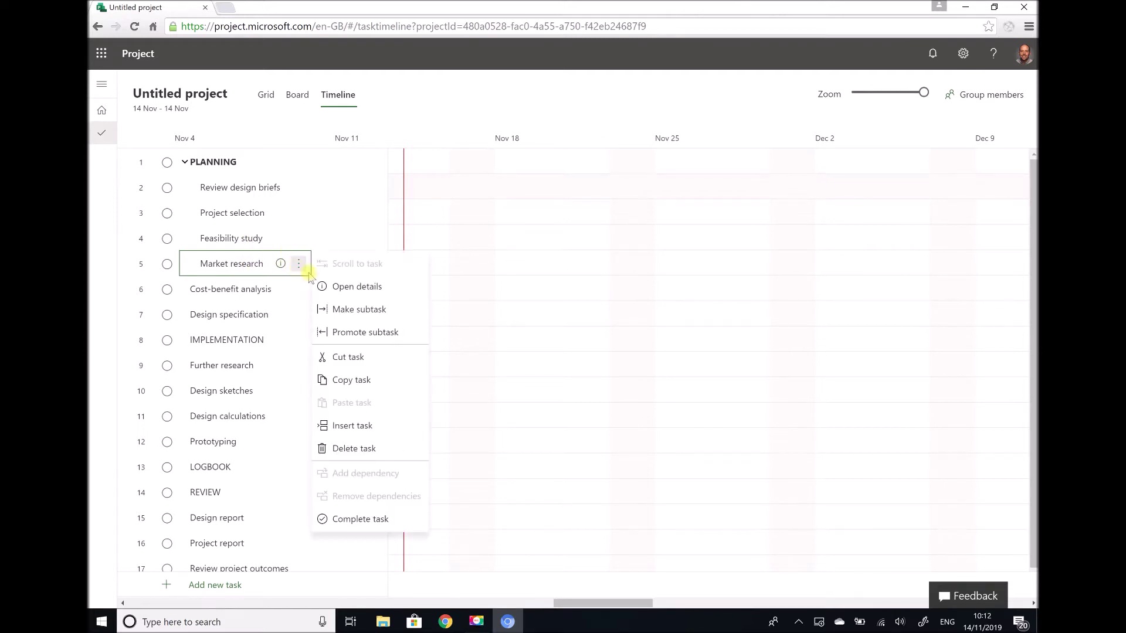
click(344, 311)
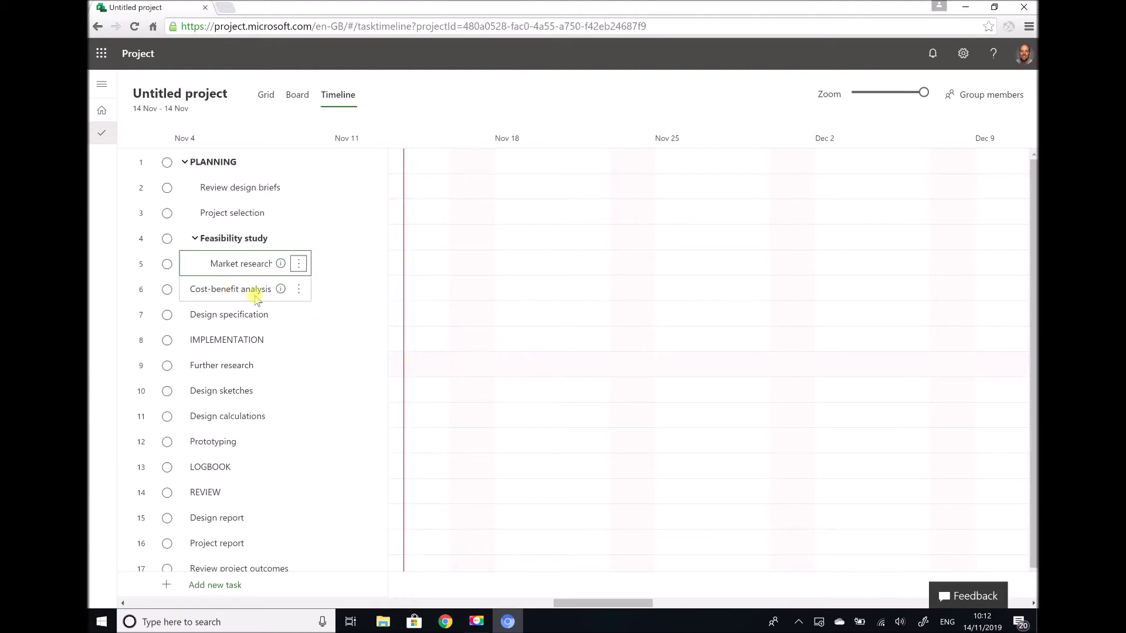
- Indent Cost-benefit analysis two levels as a subtask of Feasibility study, and make Design specification a subtask of PLANNING
click(298, 291)
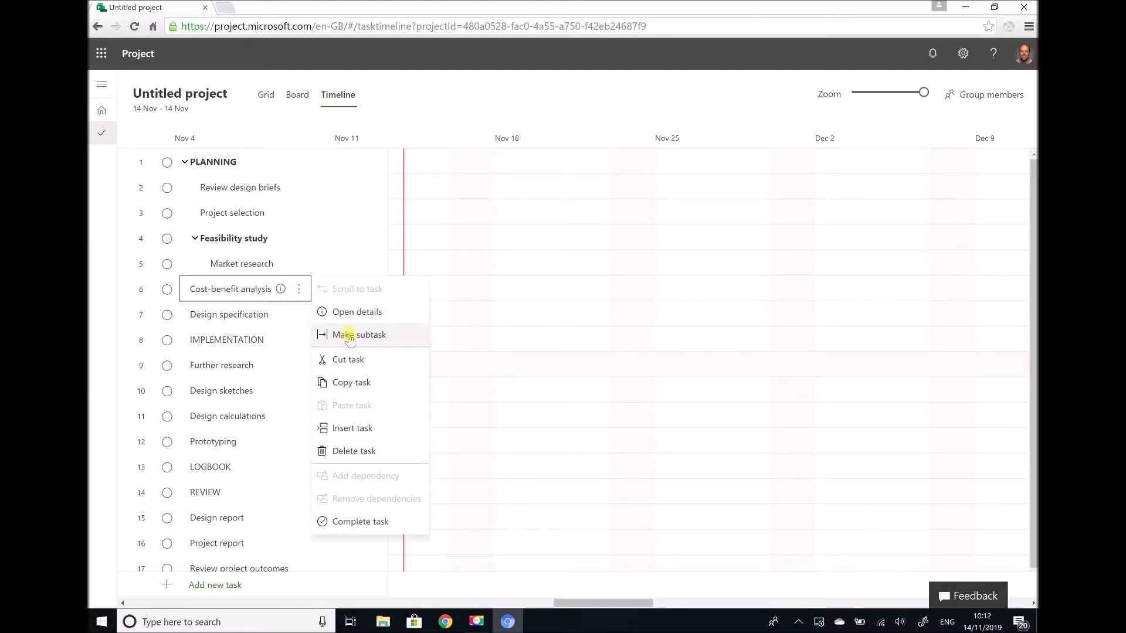
click(350, 335)
click(298, 291)
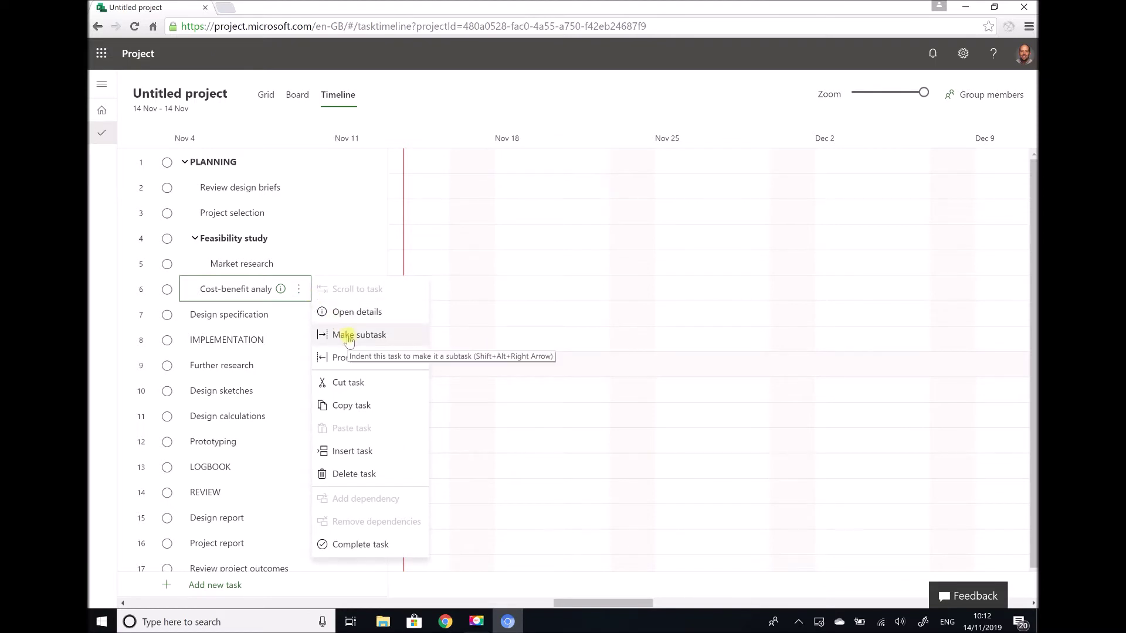
click(350, 336)
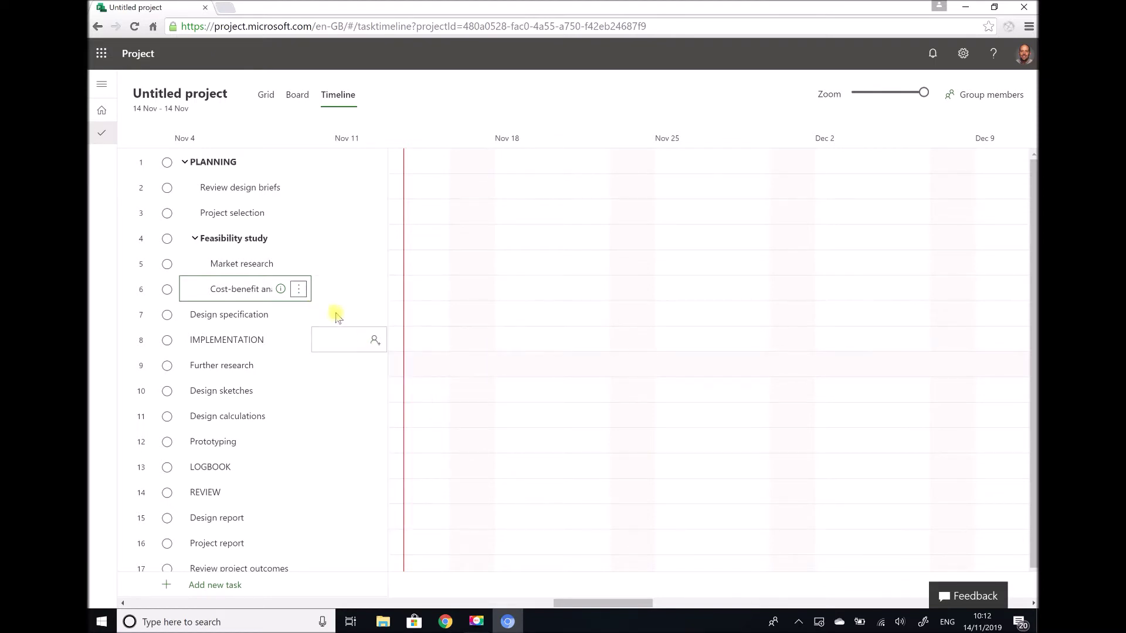
click(300, 289)
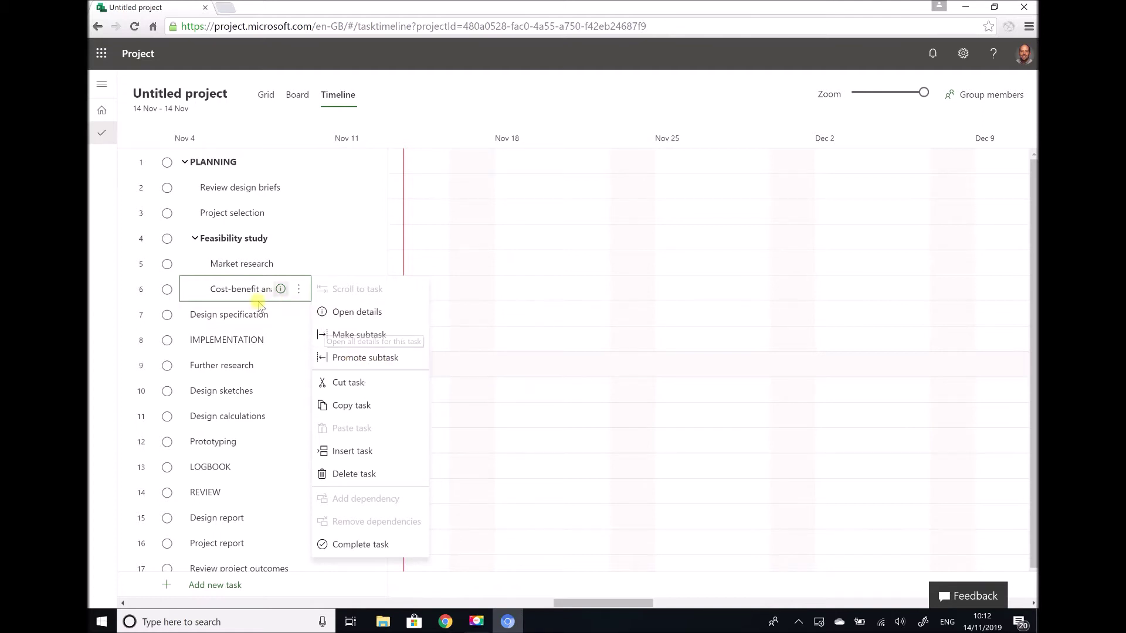
click(299, 317)
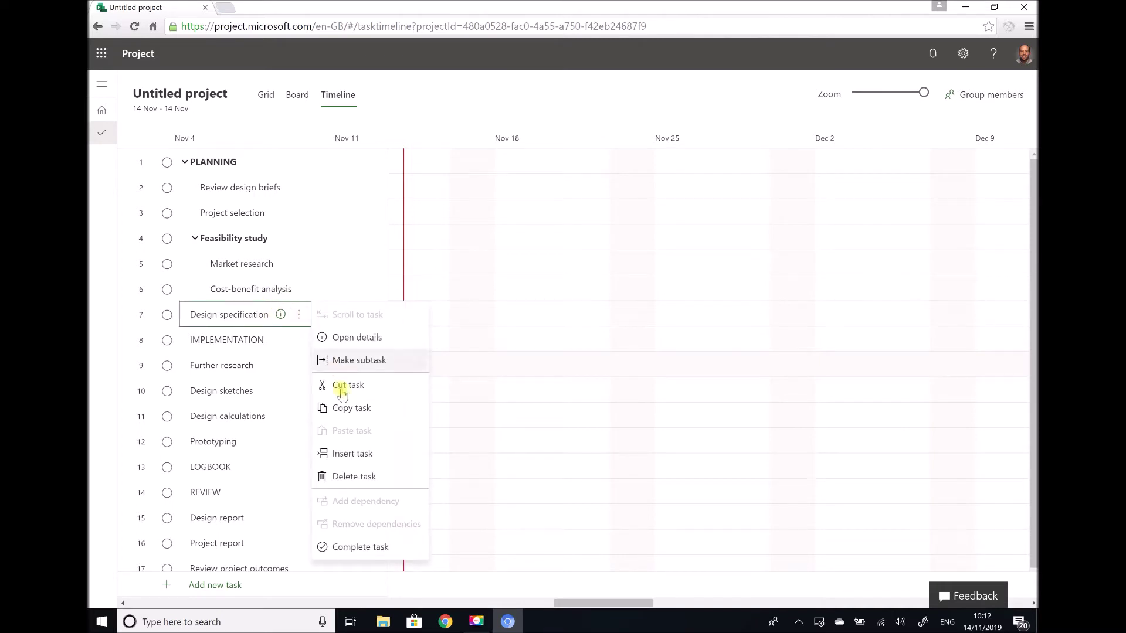
click(355, 361)
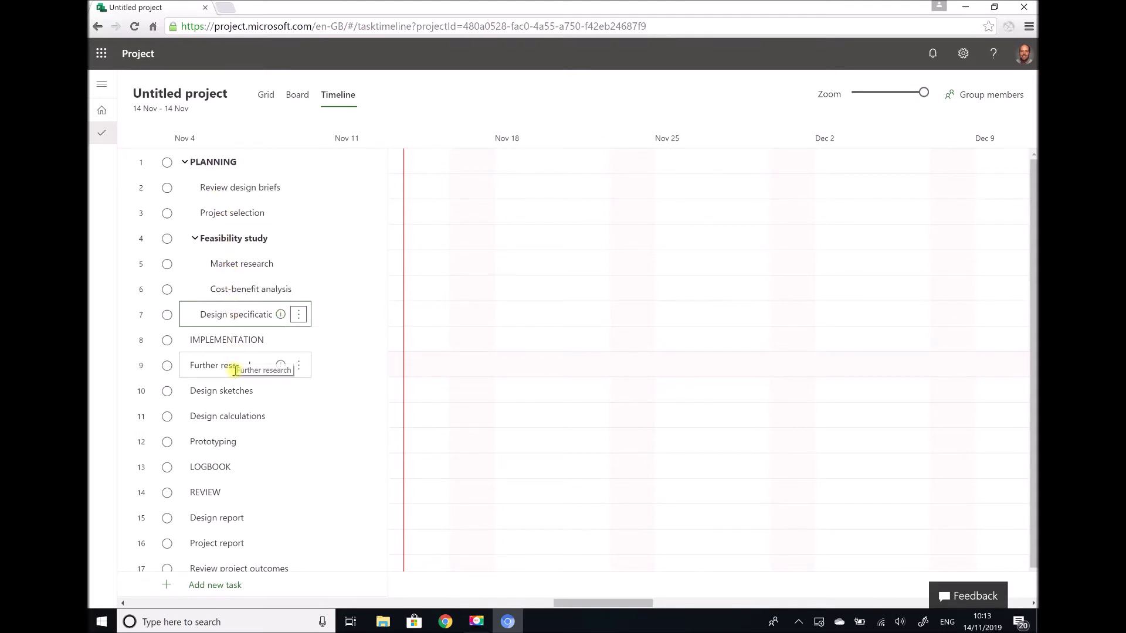
- Make Further research, Design sketches, Design calculations and Prototyping subtasks of IMPLEMENTATION
click(298, 365)
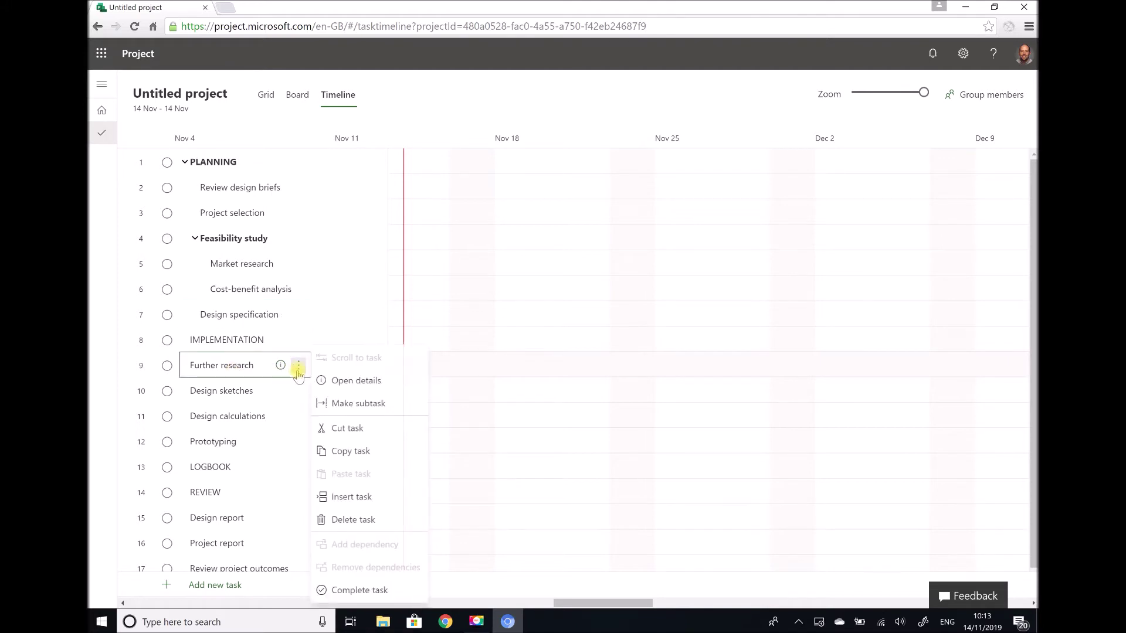
click(339, 403)
click(298, 391)
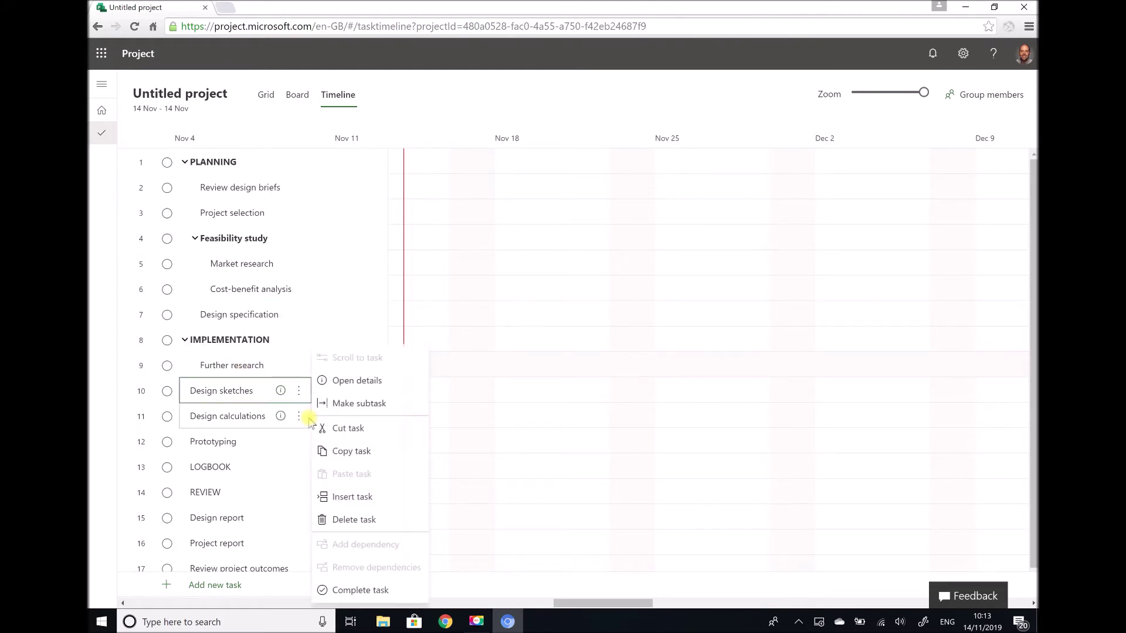
click(345, 405)
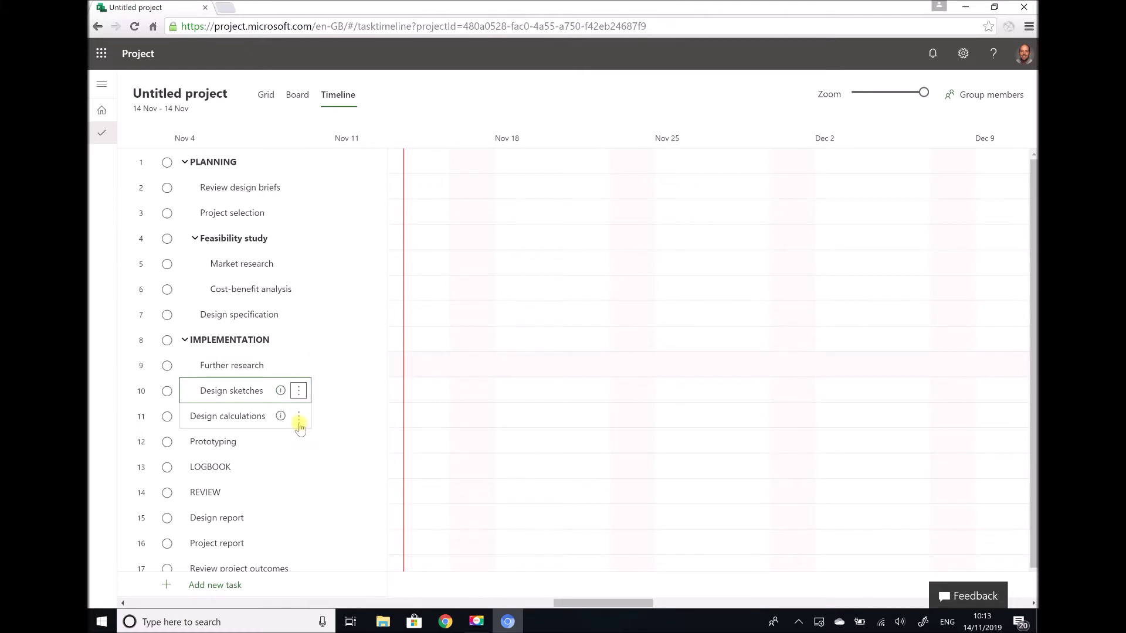
click(298, 416)
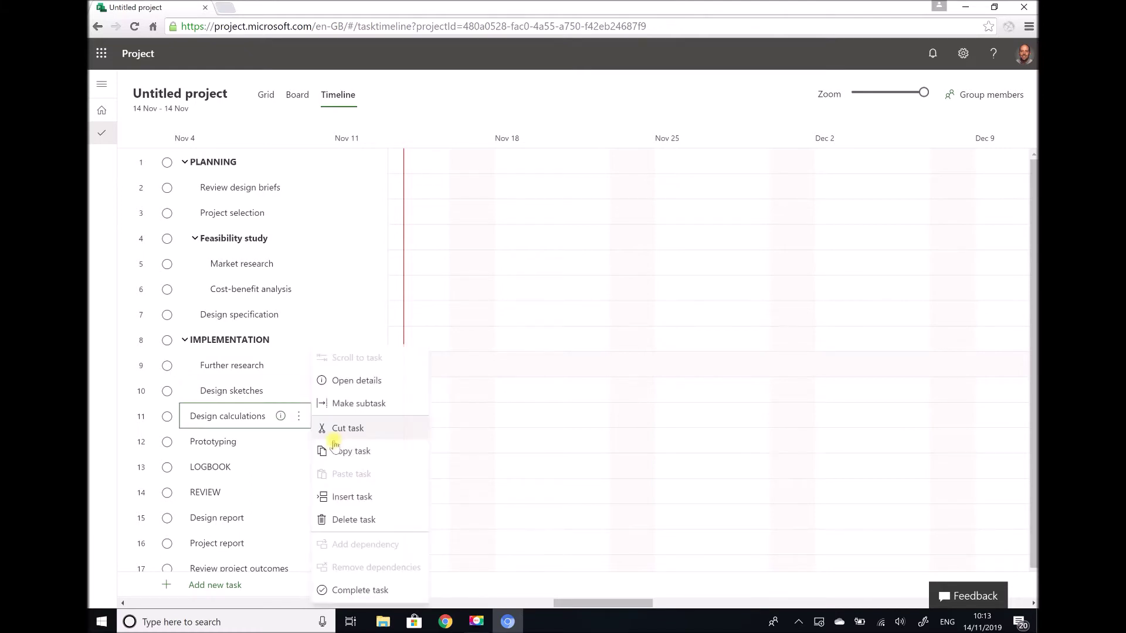
click(334, 406)
click(299, 442)
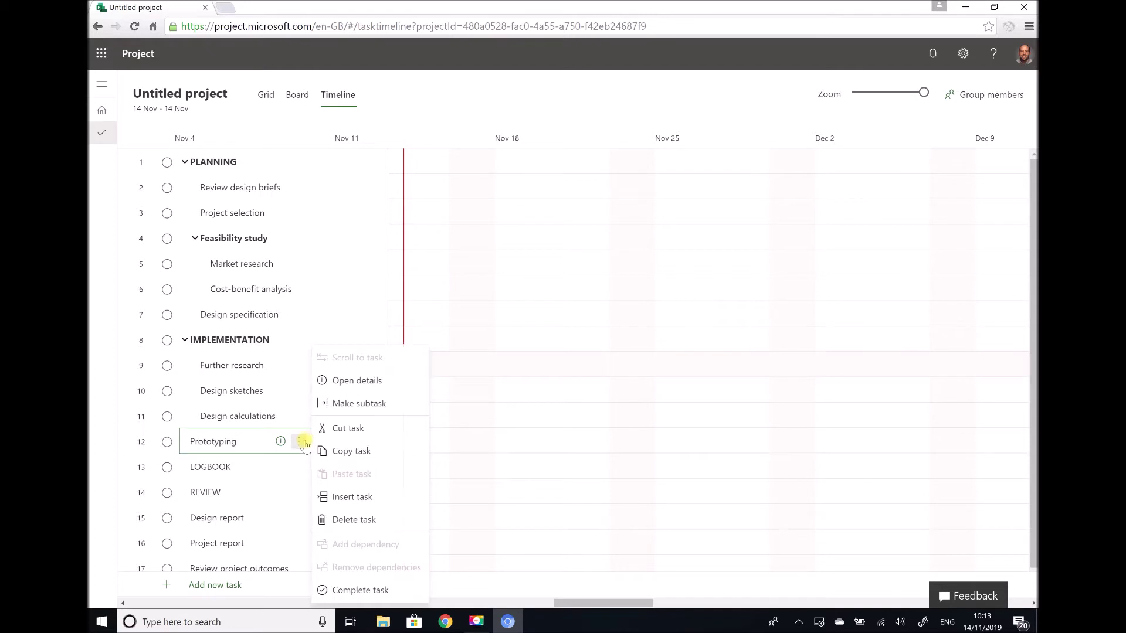
click(337, 404)
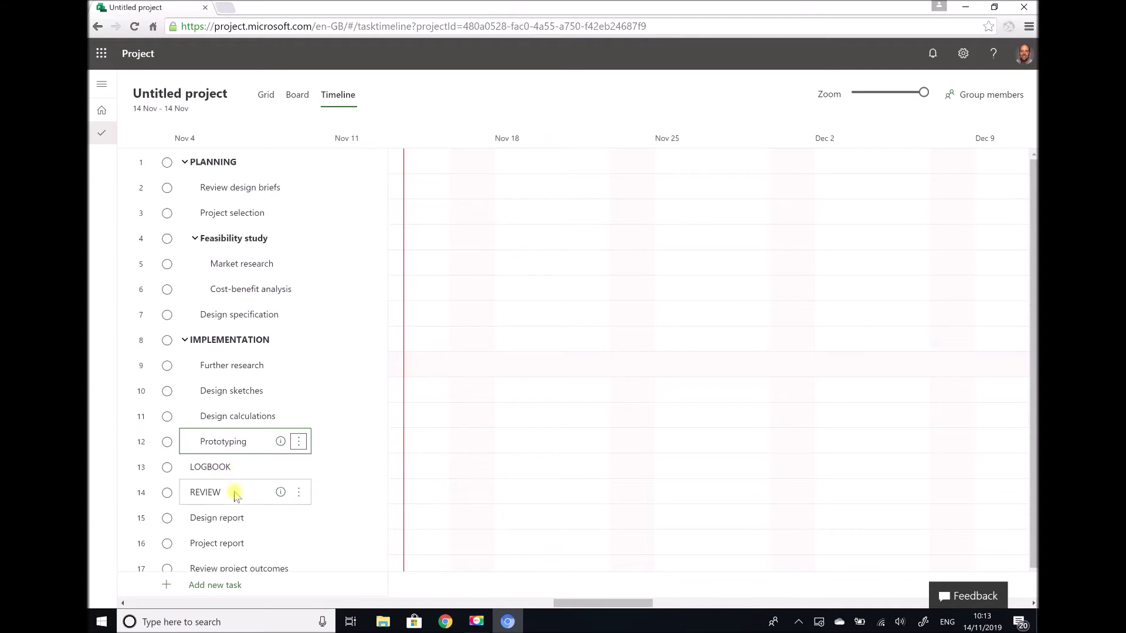
- Make Design report and Project report subtasks of REVIEW
click(298, 519)
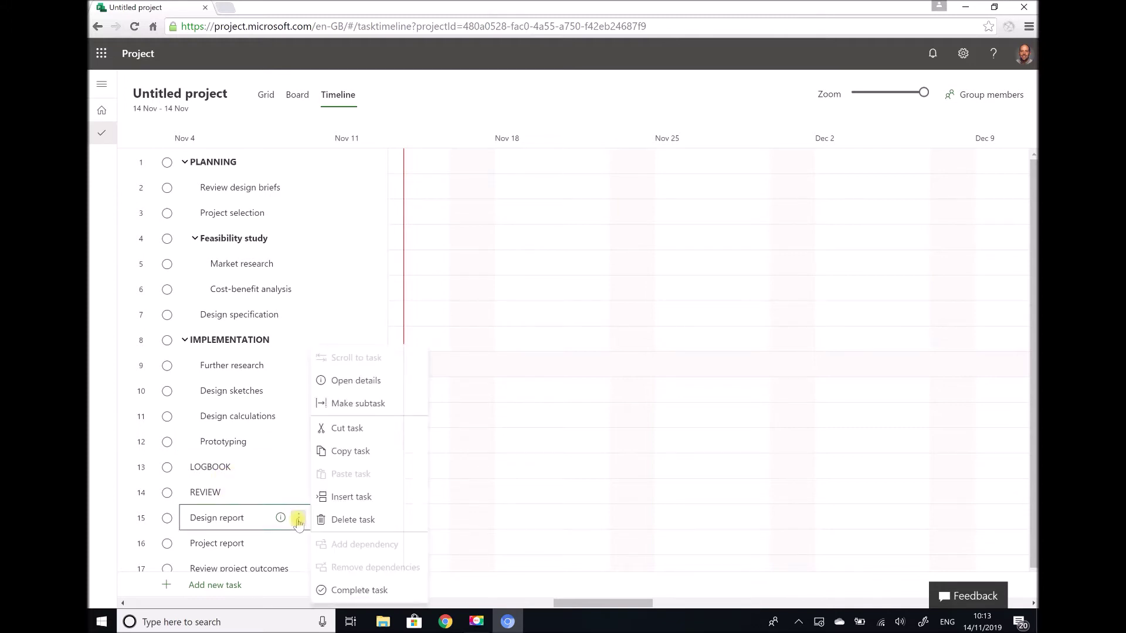
click(353, 410)
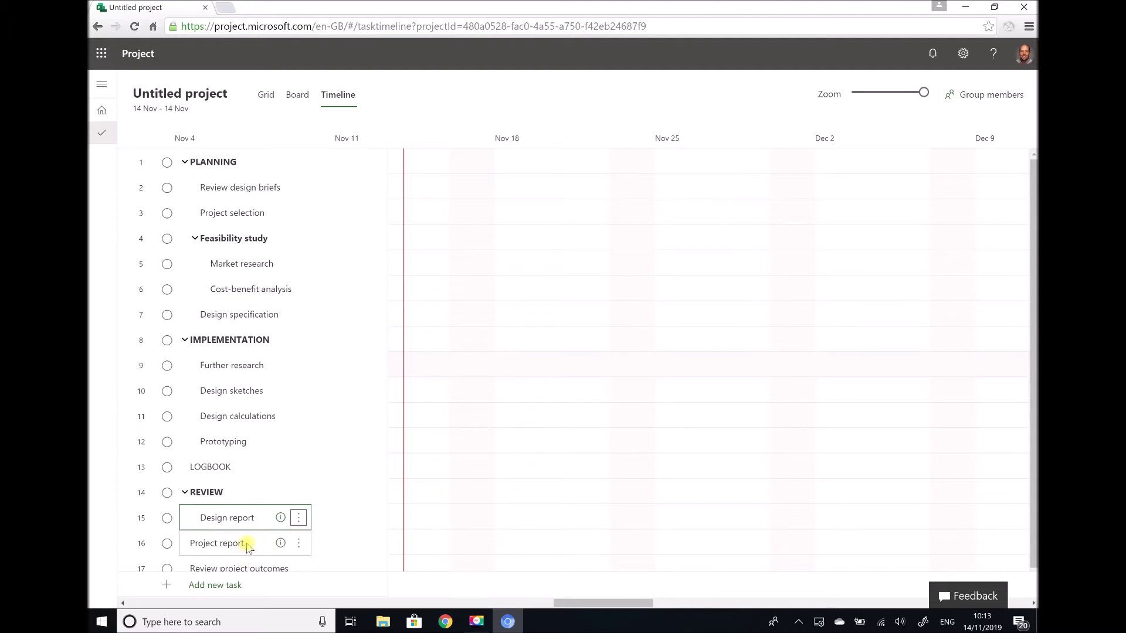
click(293, 541)
click(300, 523)
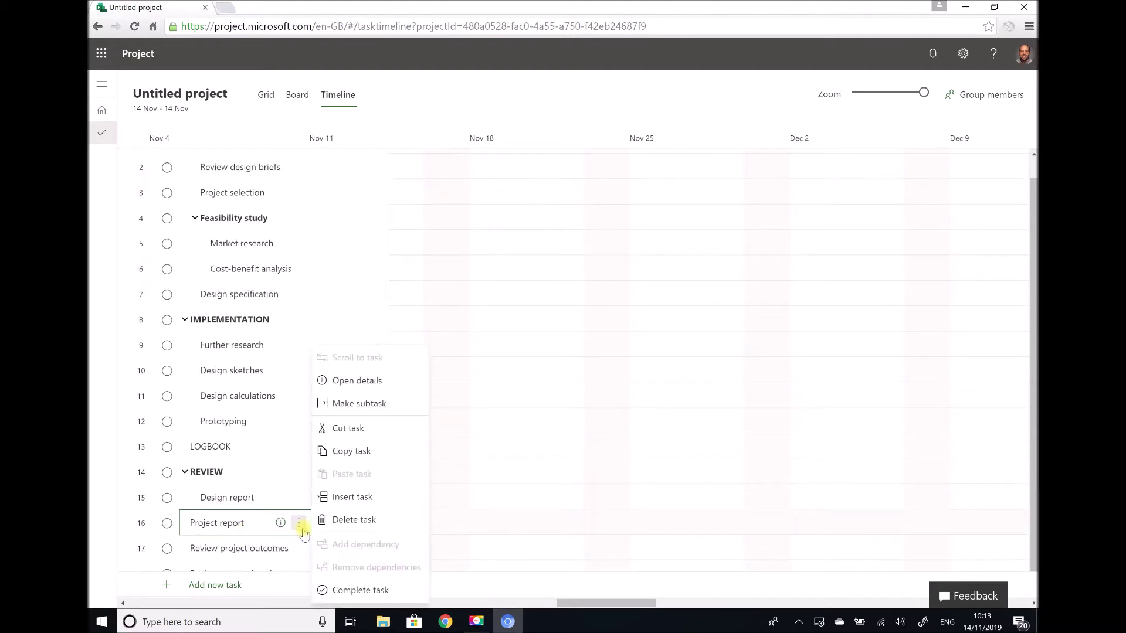
click(346, 403)
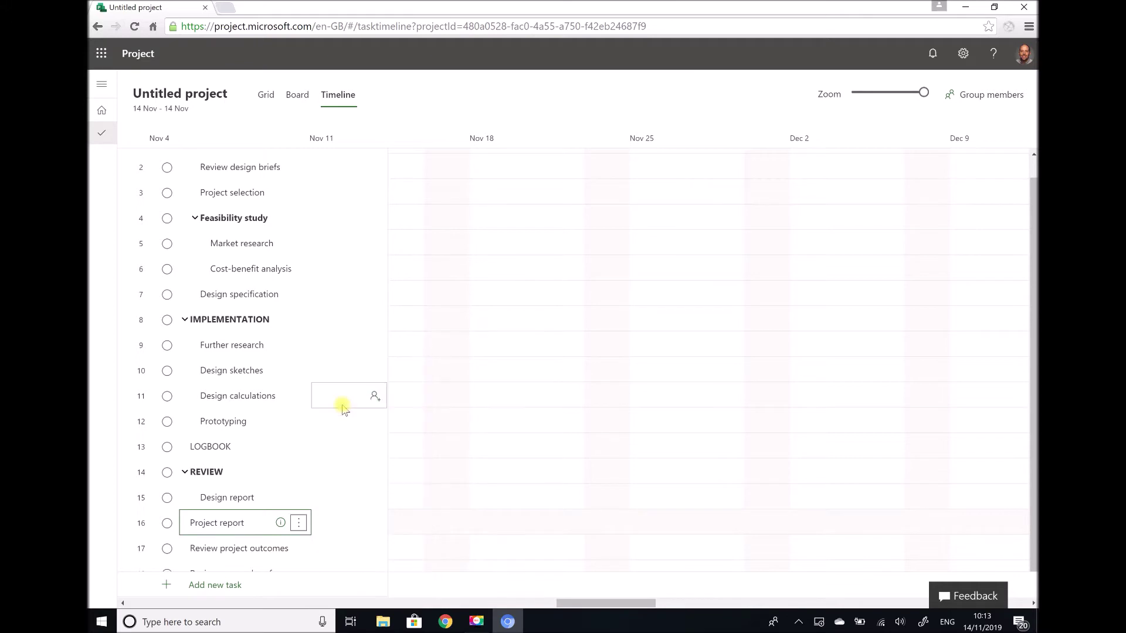
- Indent Review project outcomes two levels so it is nested as a subtask of Project report
click(299, 549)
click(299, 548)
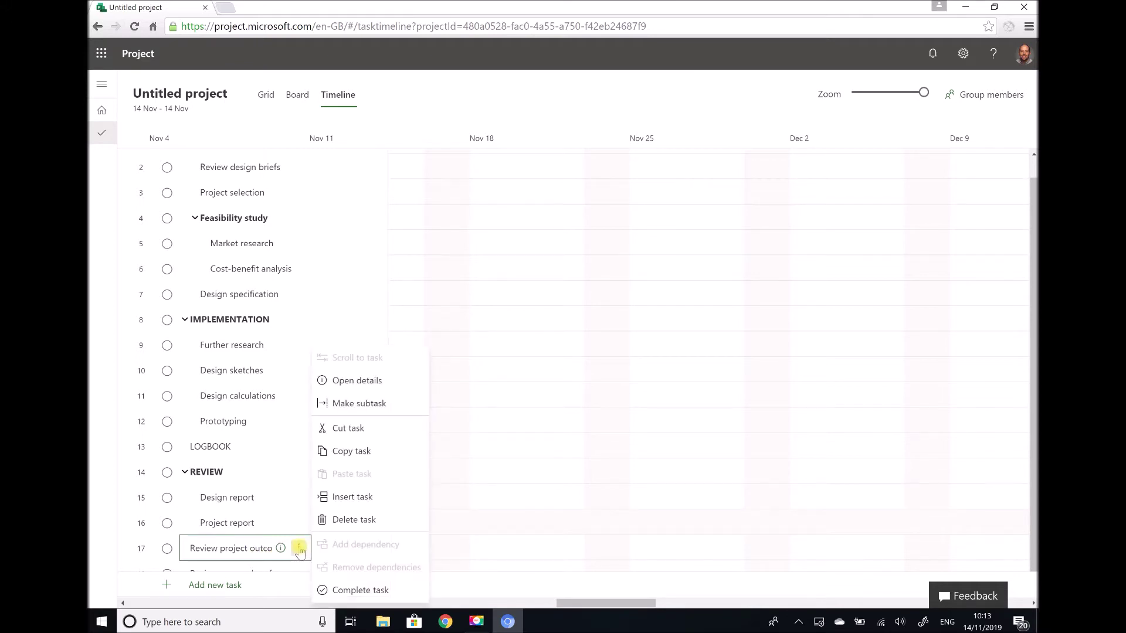
click(354, 409)
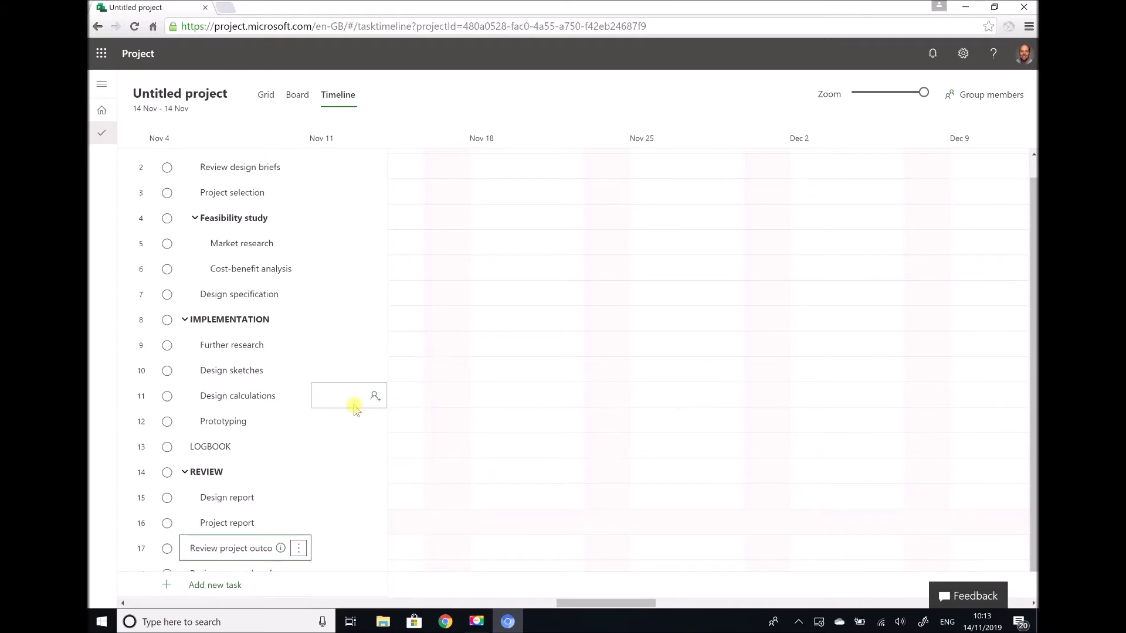
click(299, 548)
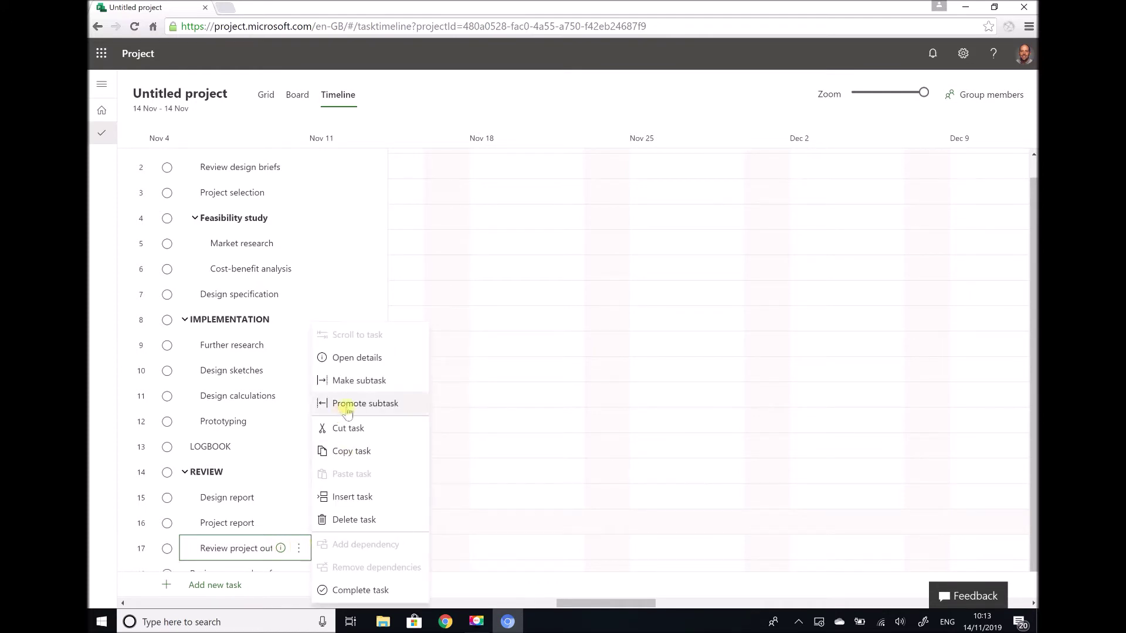
click(346, 382)
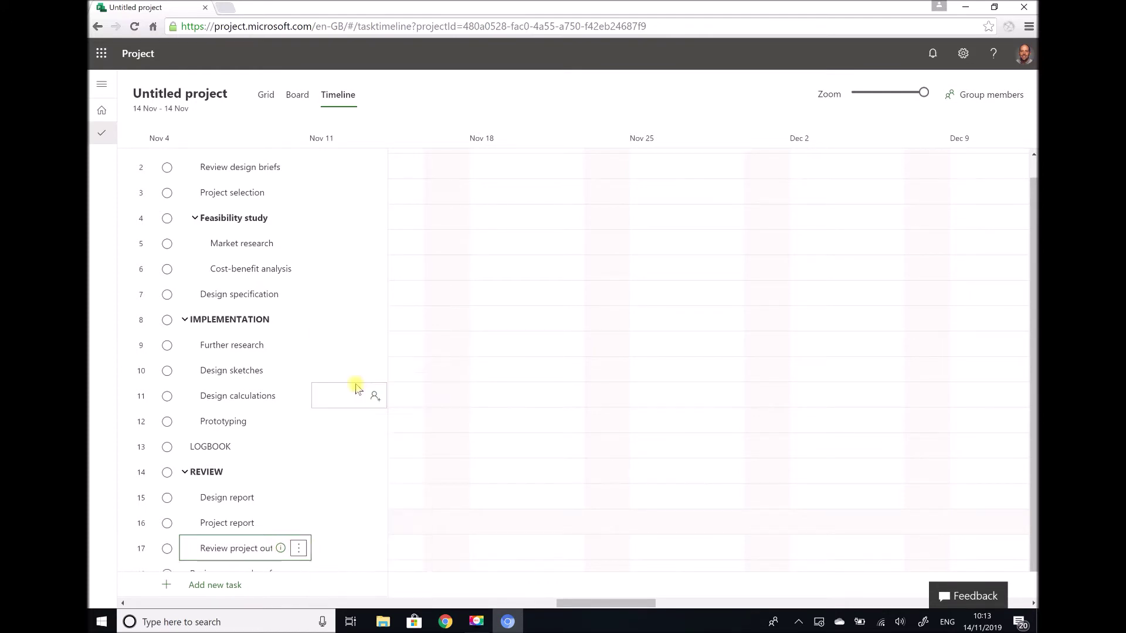
- Indent Review personal performance two levels so it becomes a subtask of Project report
click(276, 566)
click(299, 561)
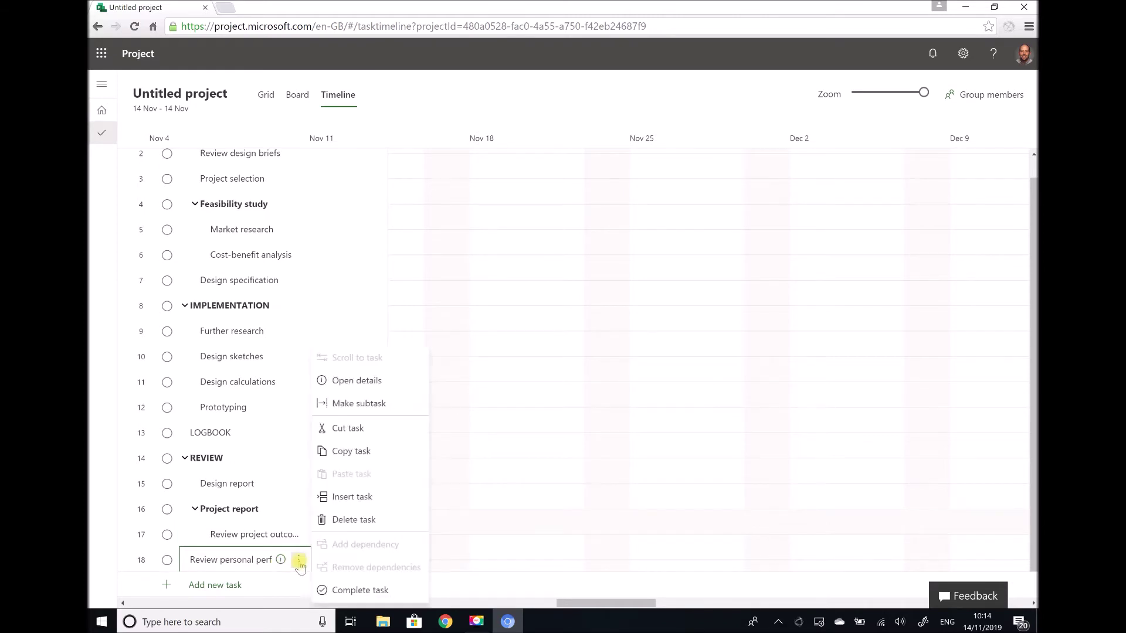
click(359, 403)
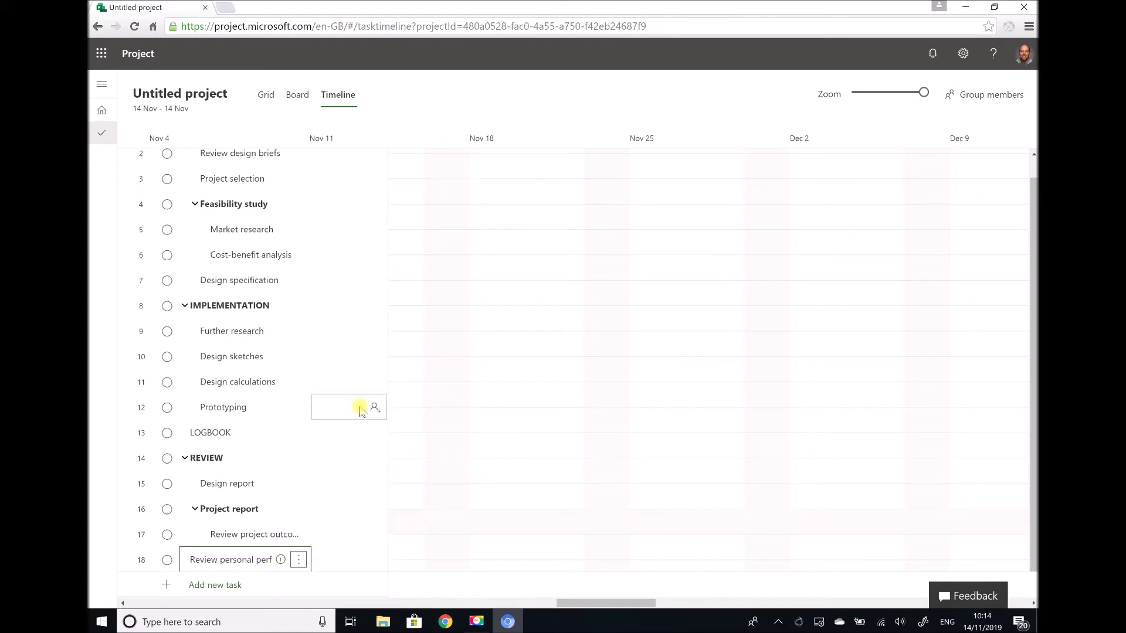
click(298, 560)
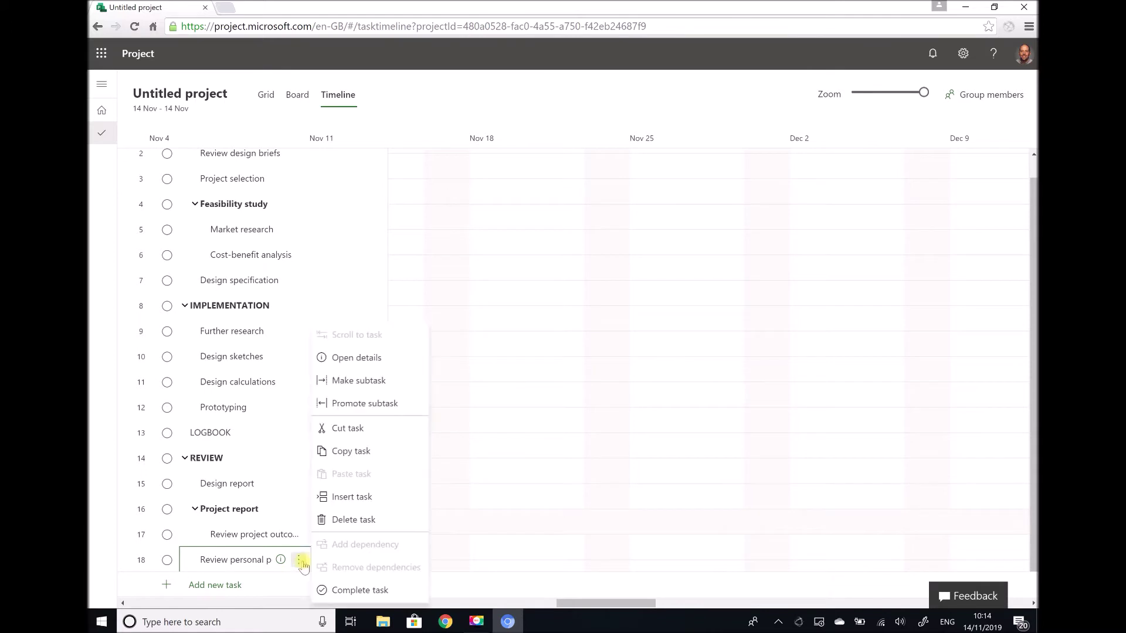
click(355, 381)
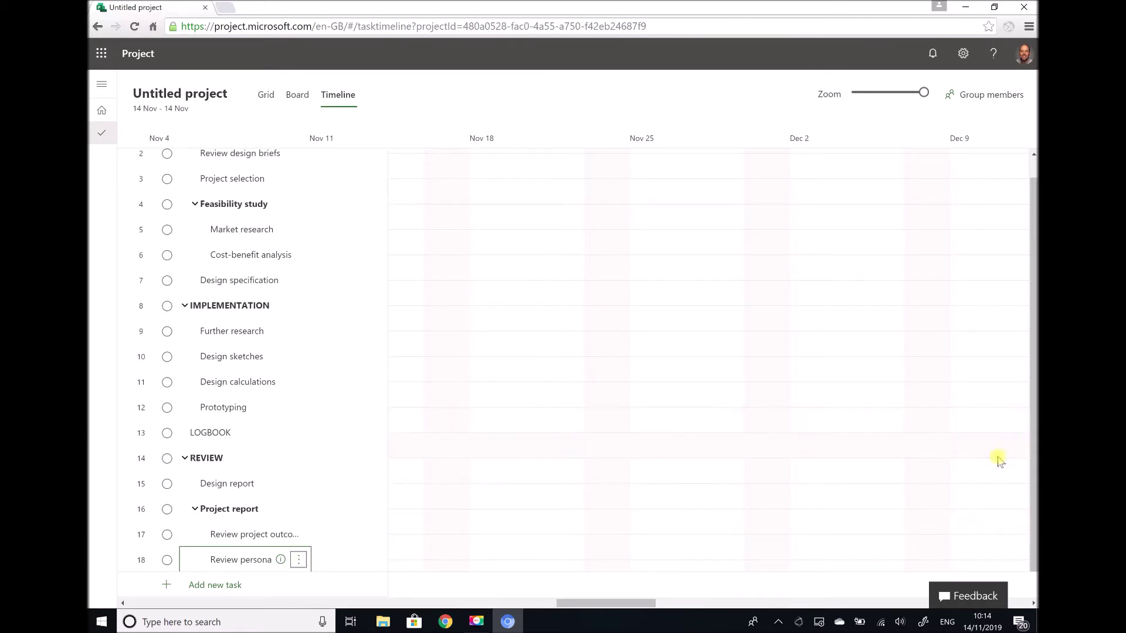
- Set the Review design briefs task to start on 18/11/2019 with a duration of 2 days
drag(1033, 294, 1030, 226)
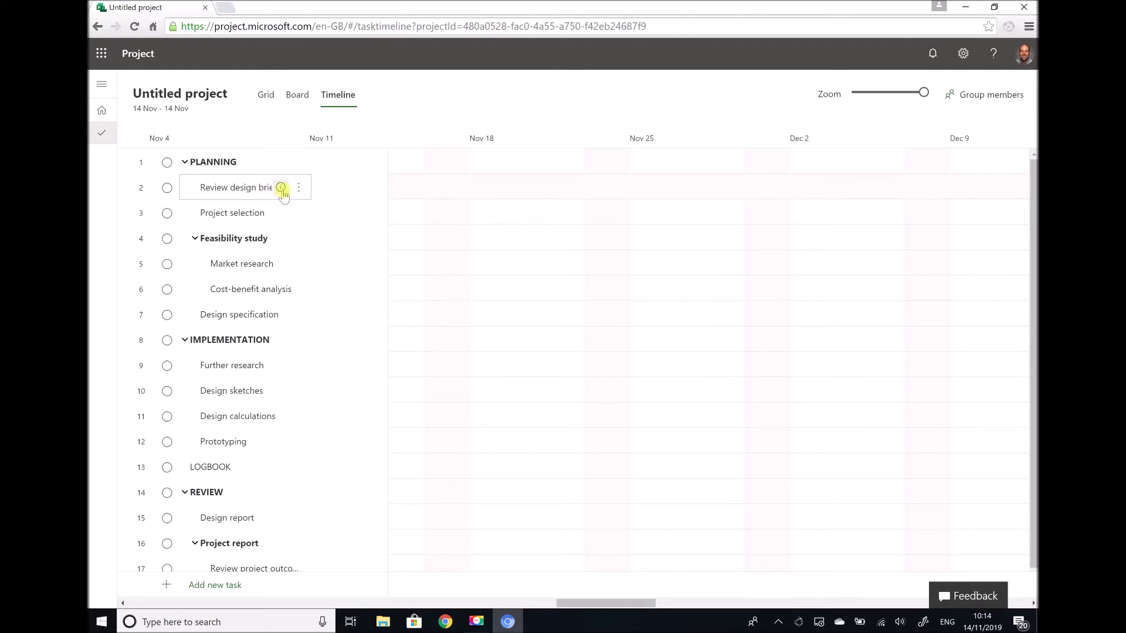
click(299, 188)
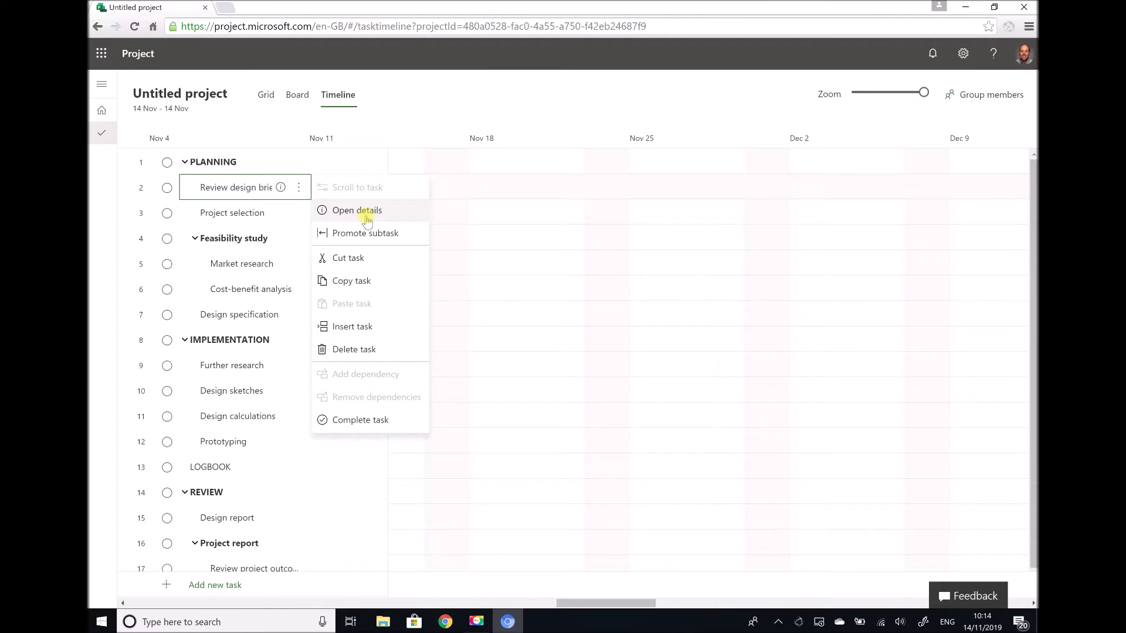
click(281, 189)
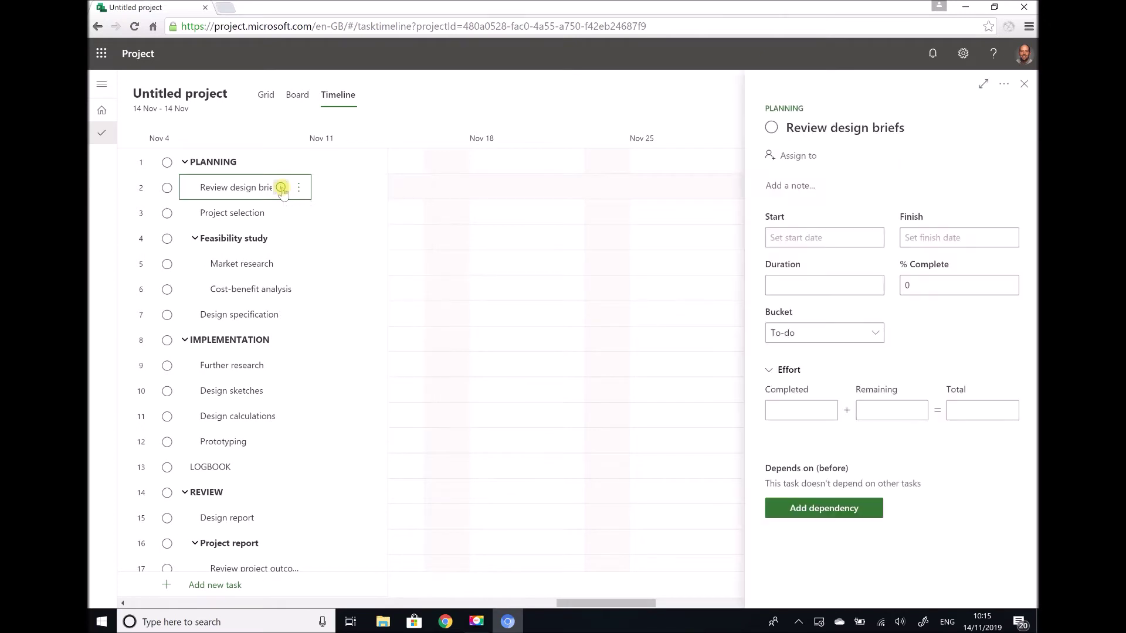
click(810, 244)
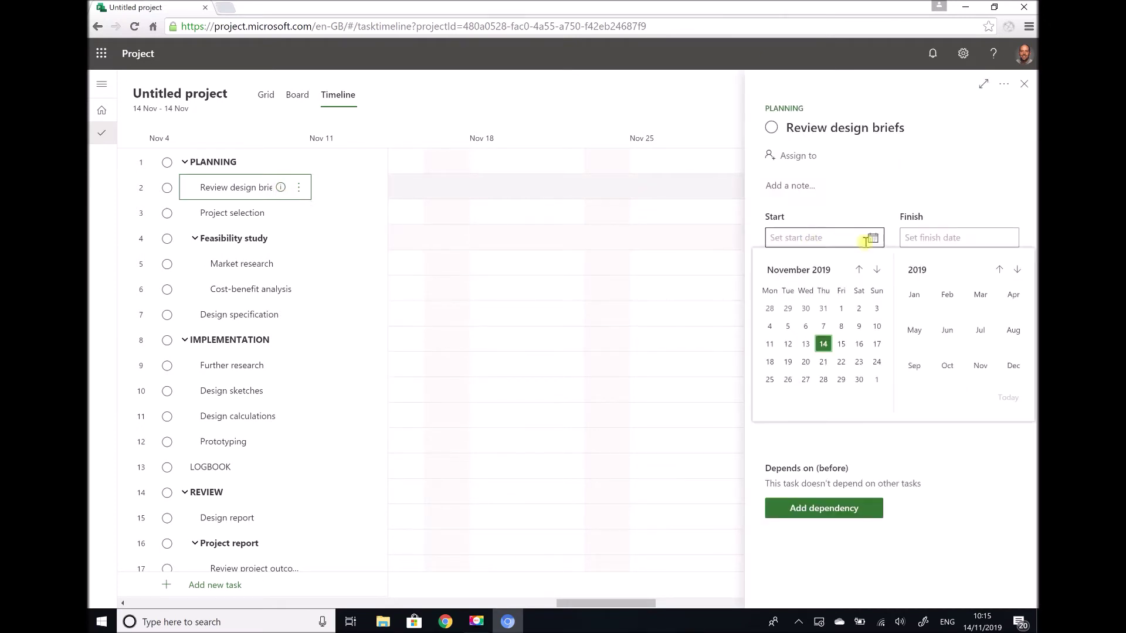
click(769, 362)
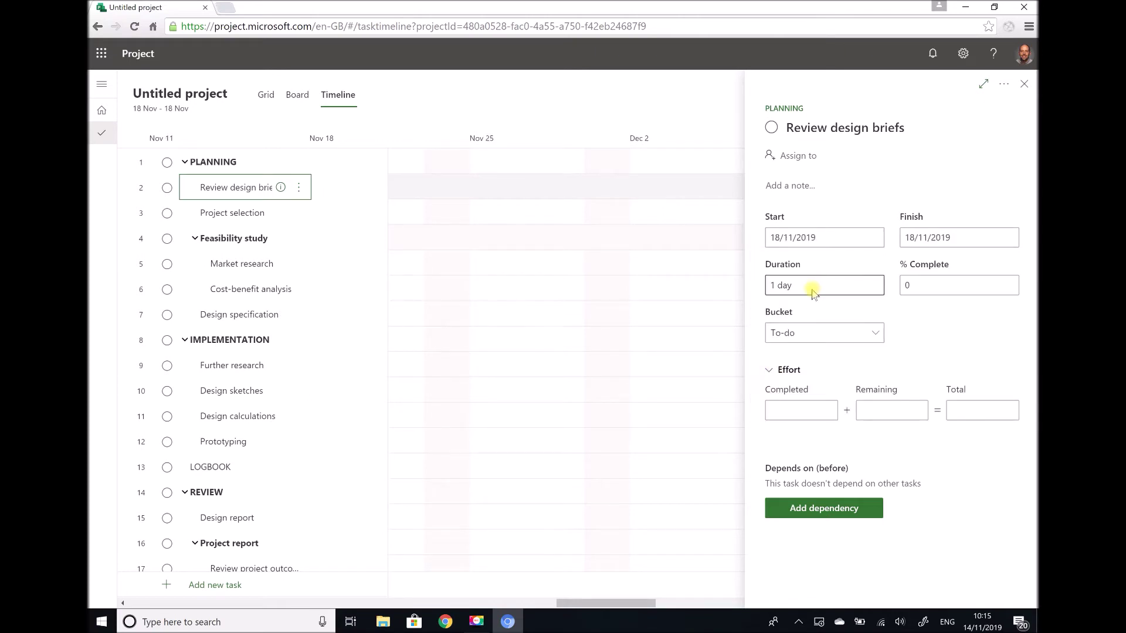
click(793, 288)
text(2)
key(Return)
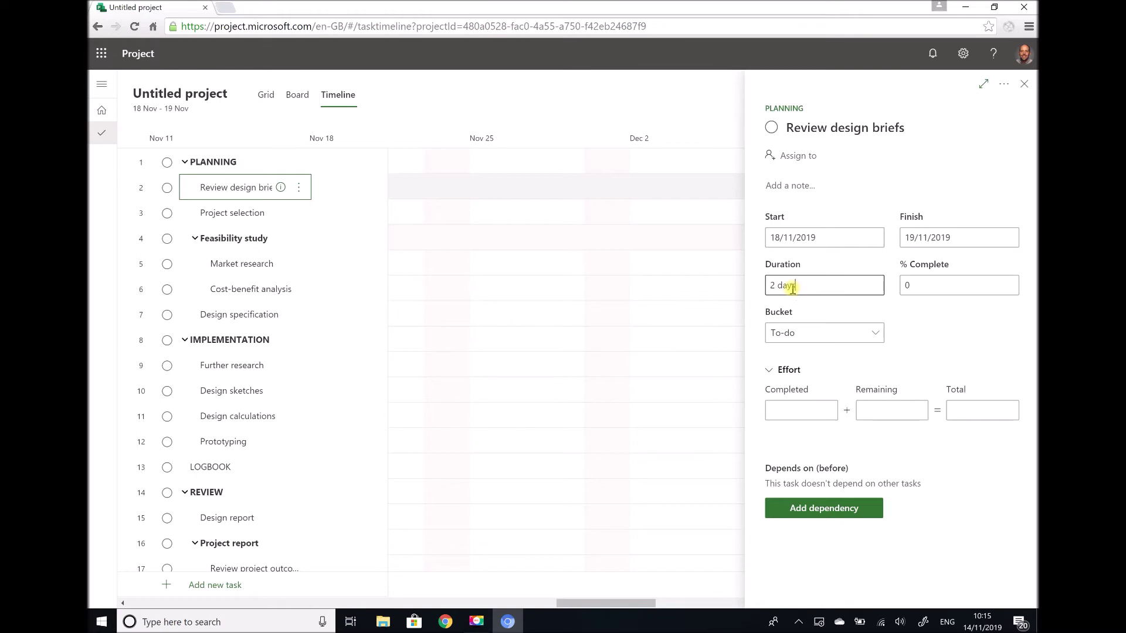
click(1023, 86)
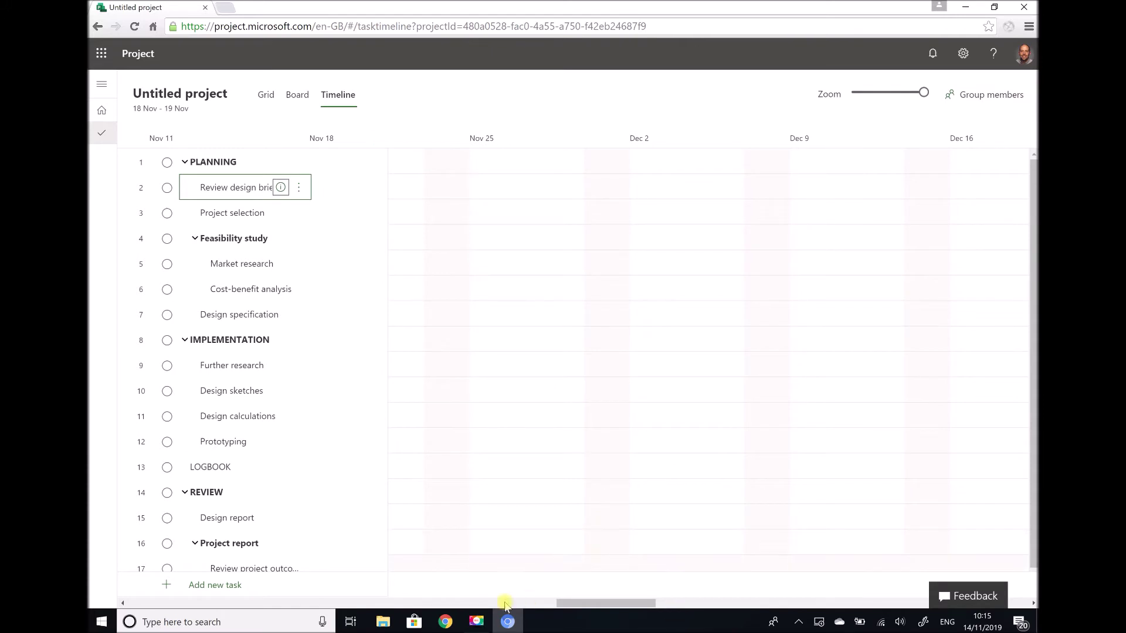
- Give the Project selection task a duration of 3 days and make it depend on Review design briefs
click(124, 604)
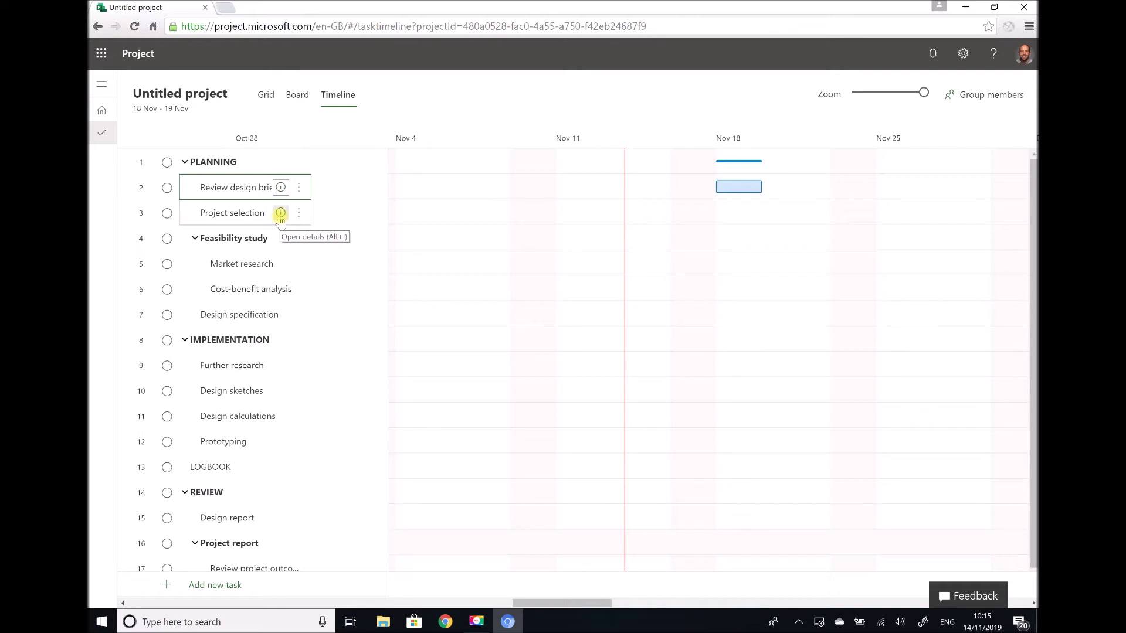
click(280, 213)
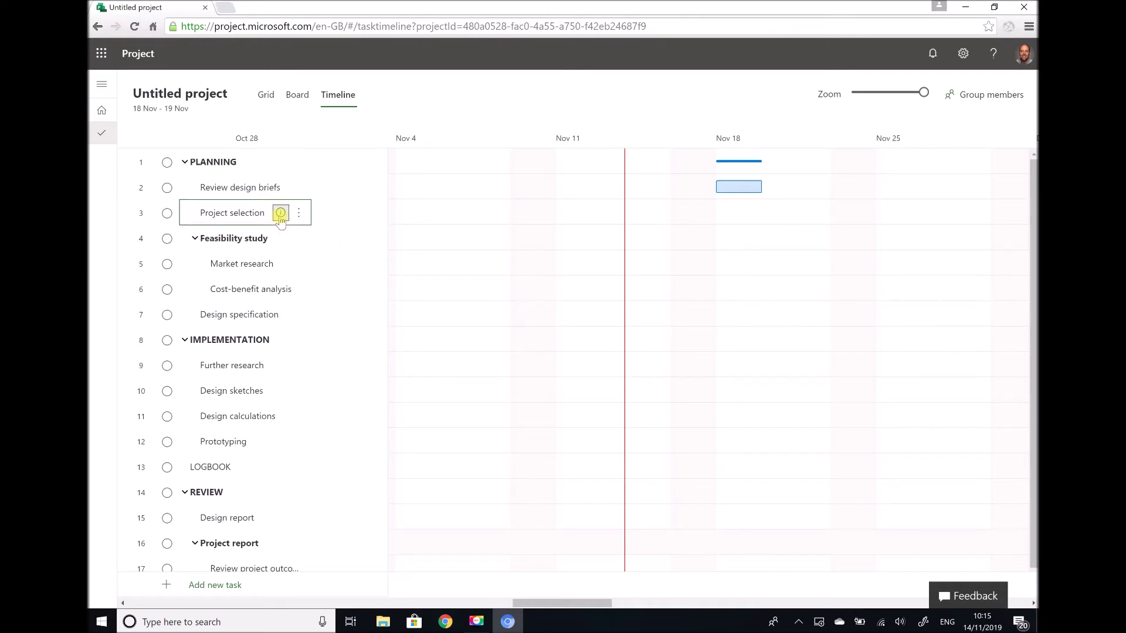
click(795, 283)
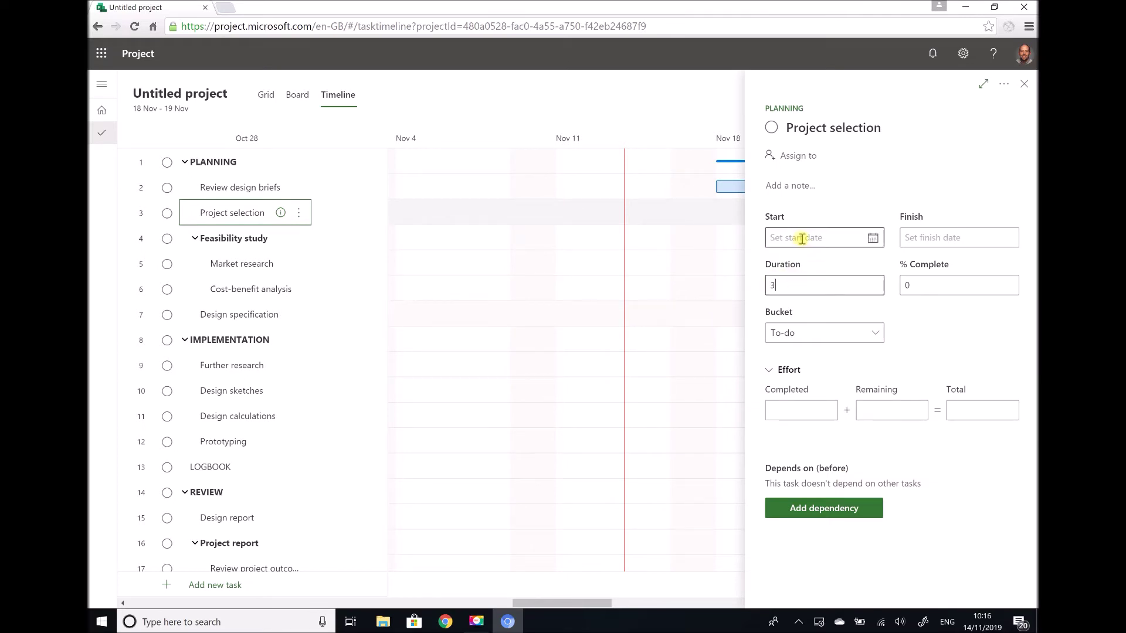
click(817, 508)
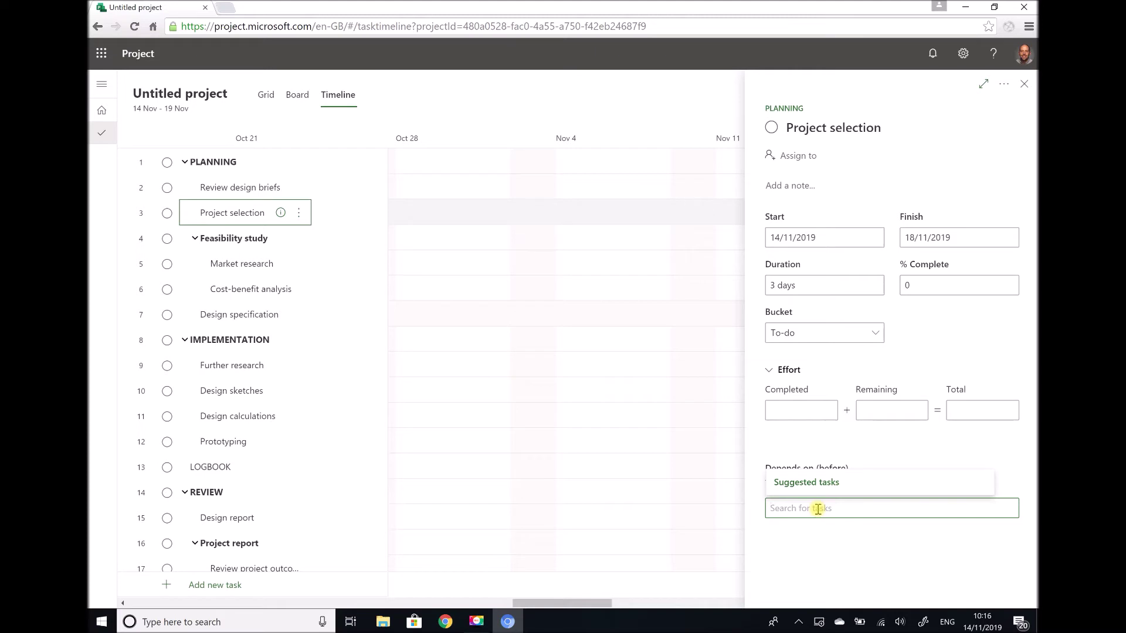
text(Review design briefs)
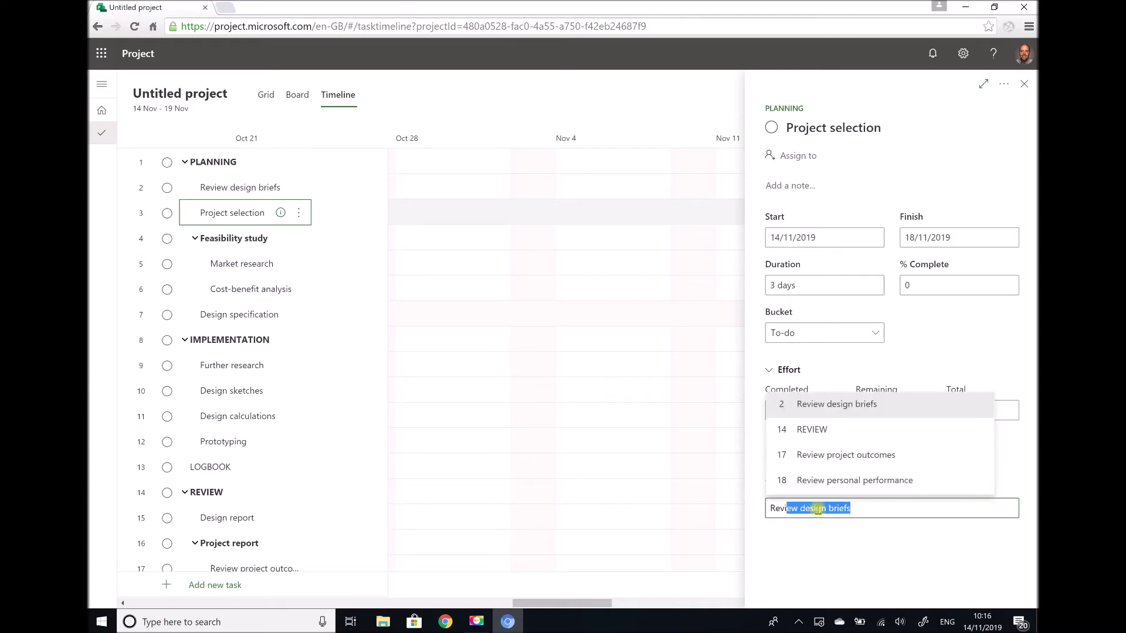
click(816, 407)
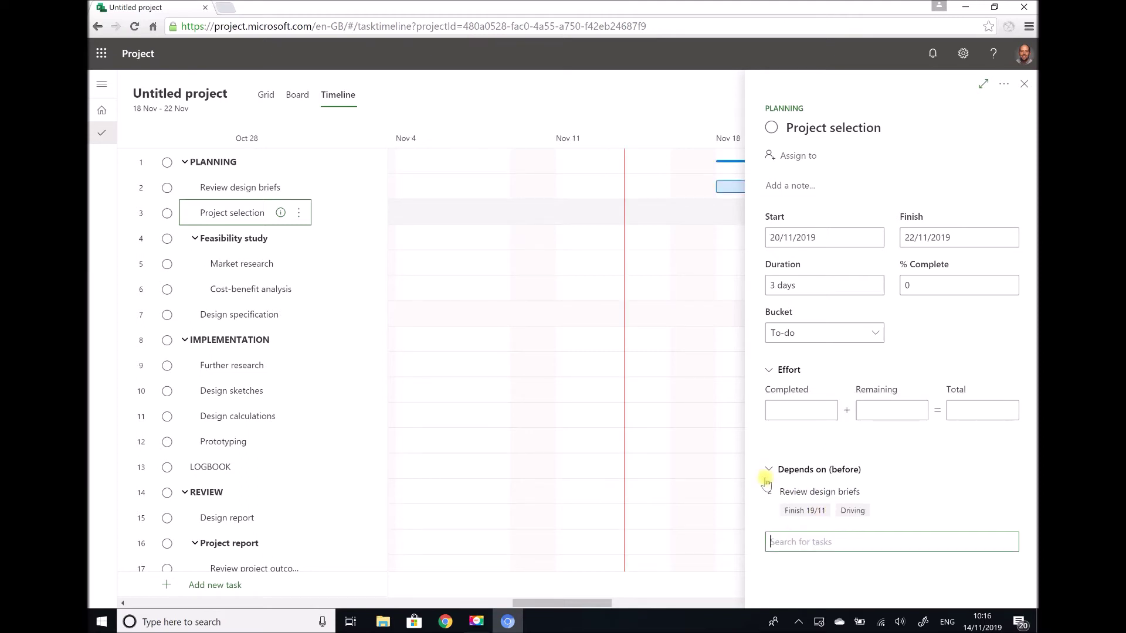
click(1021, 85)
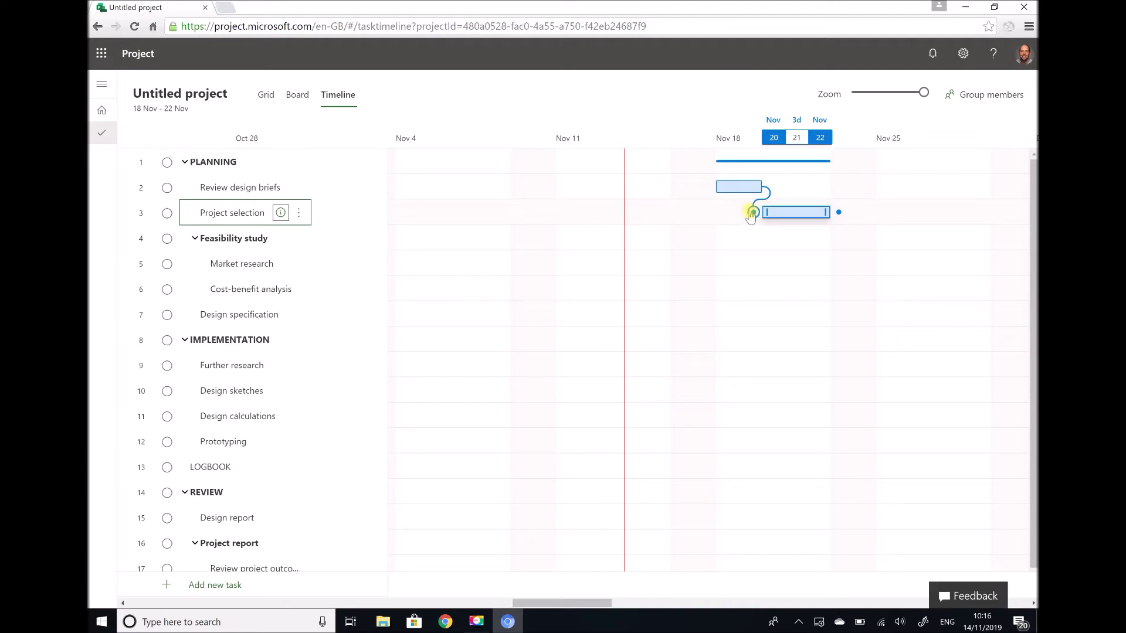
click(745, 191)
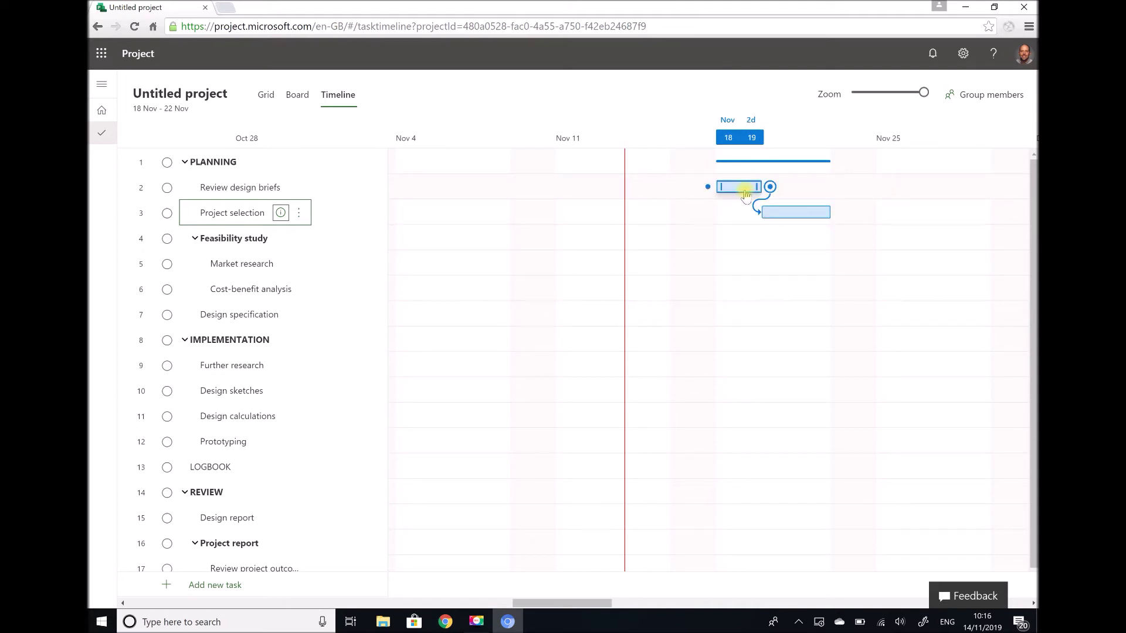
click(796, 216)
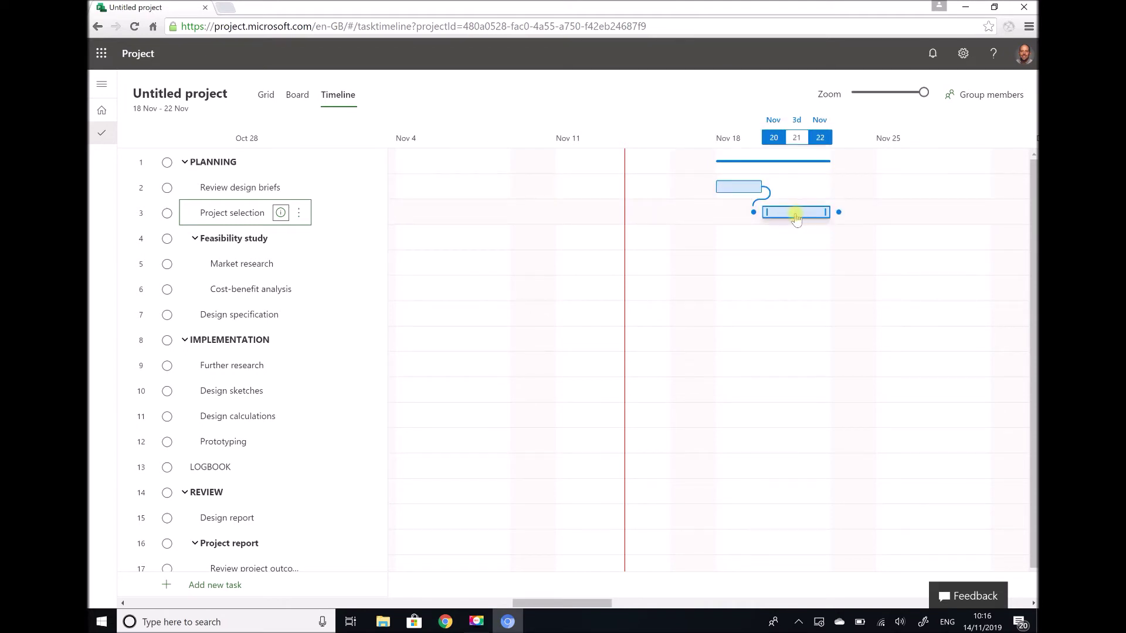
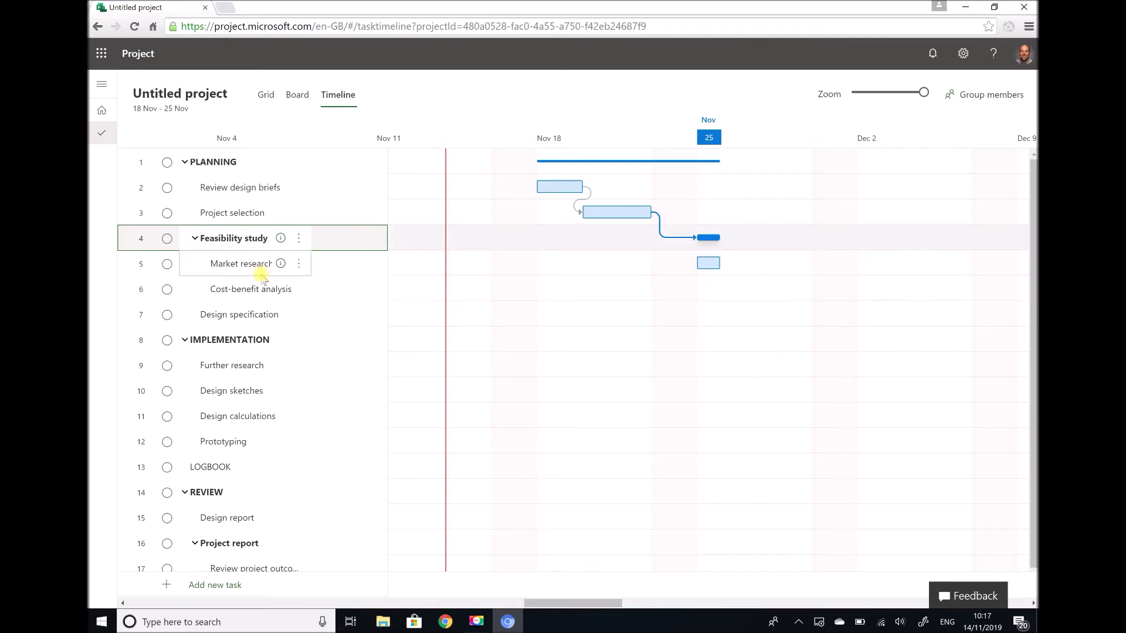
- Lengthen the Market research bar on the timeline so the task finishes on 6 December
click(280, 264)
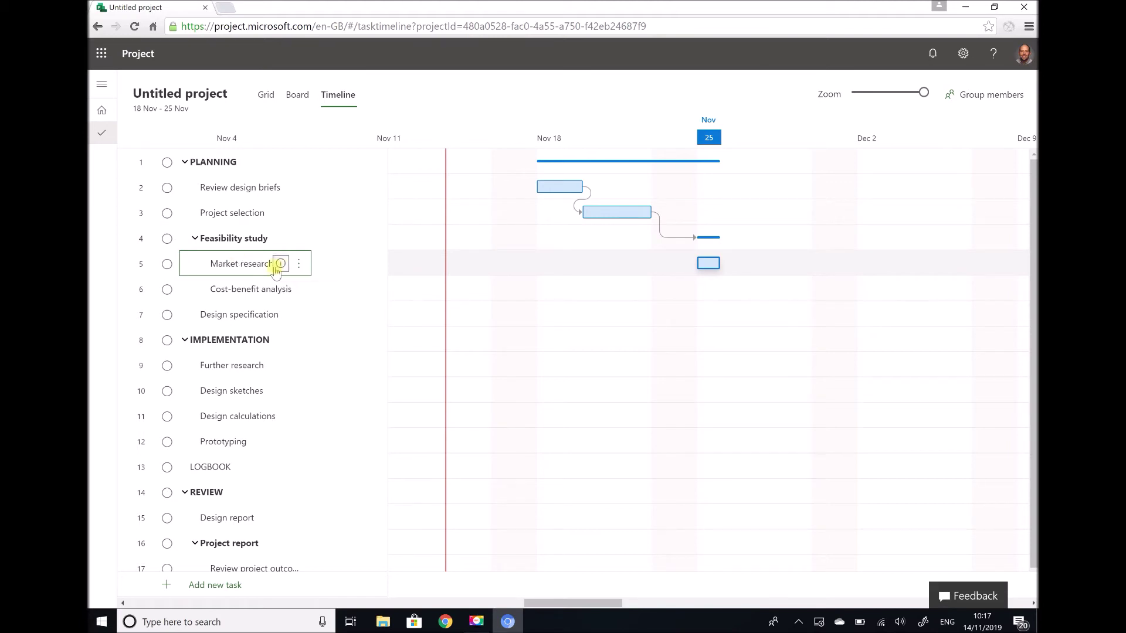
key(Up)
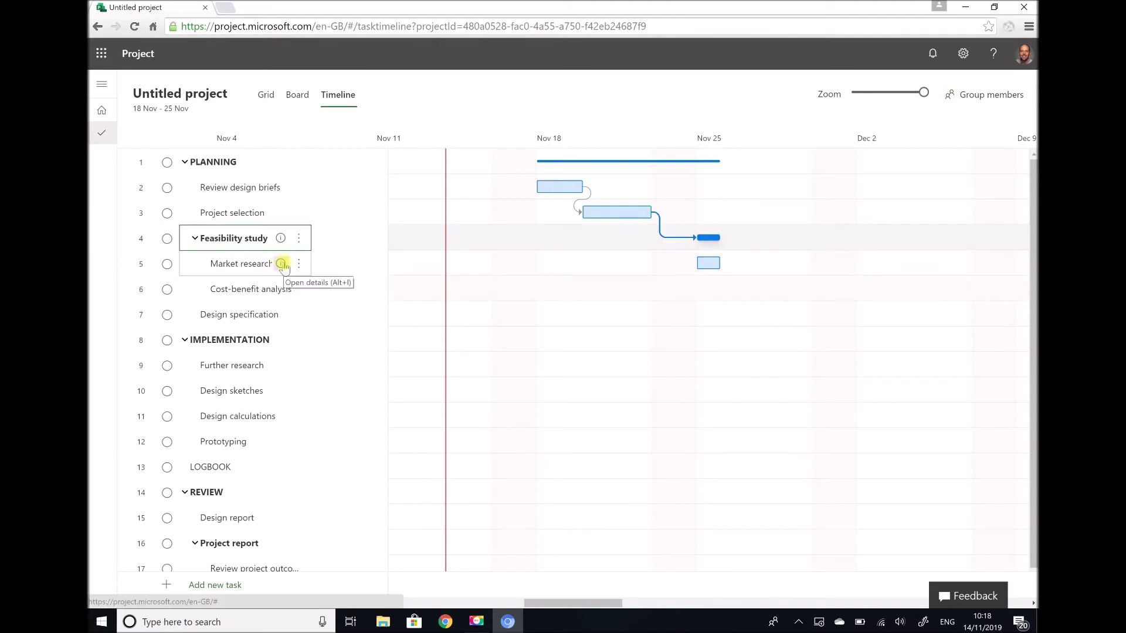
mouse_move(687, 259)
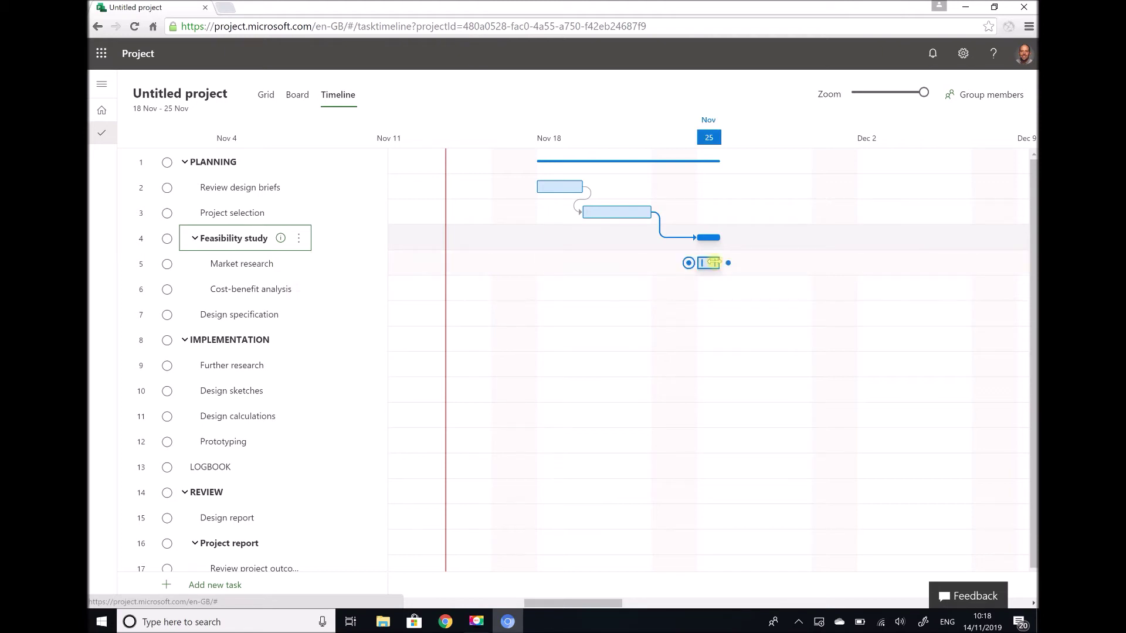
drag(712, 263, 968, 275)
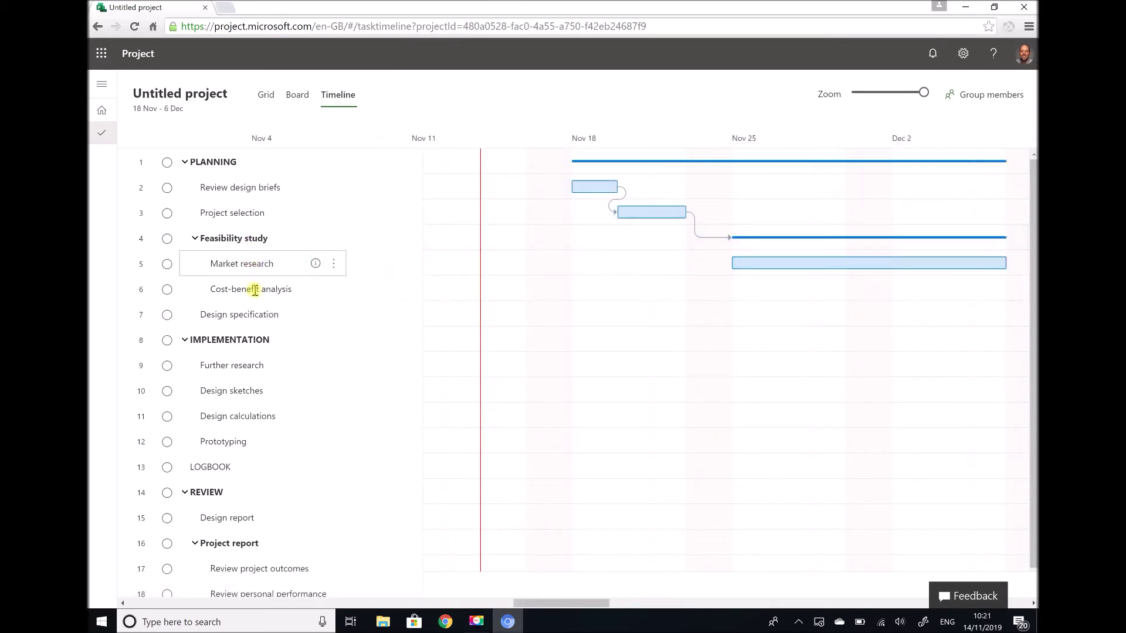
- Set the duration of the Cost-benefit analysis task to 10 days
click(317, 289)
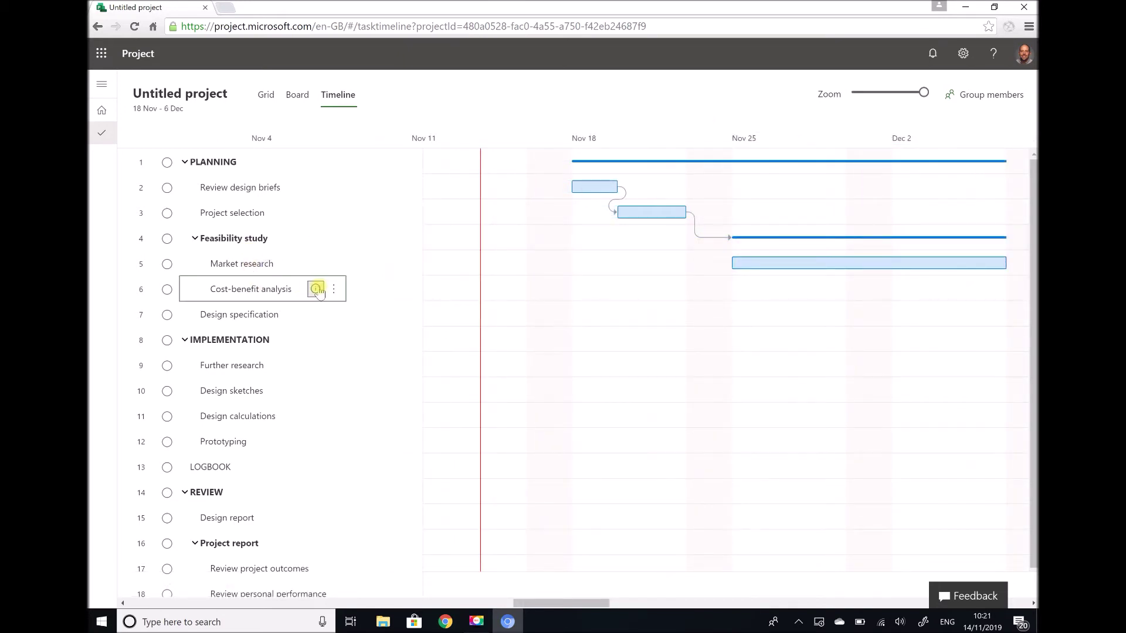
click(317, 289)
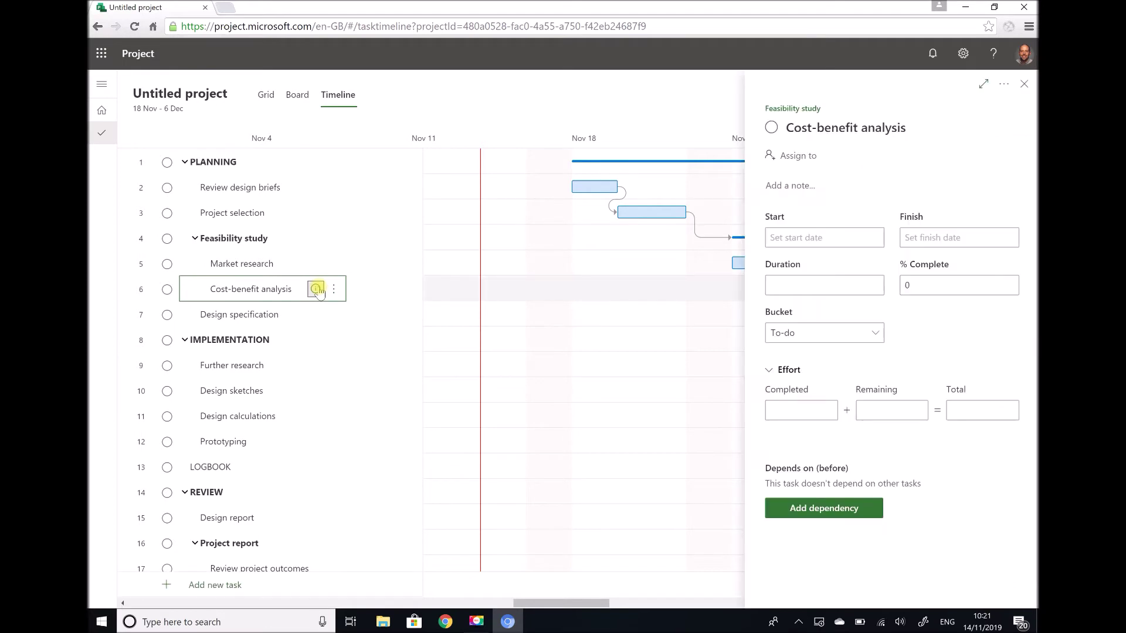
click(801, 291)
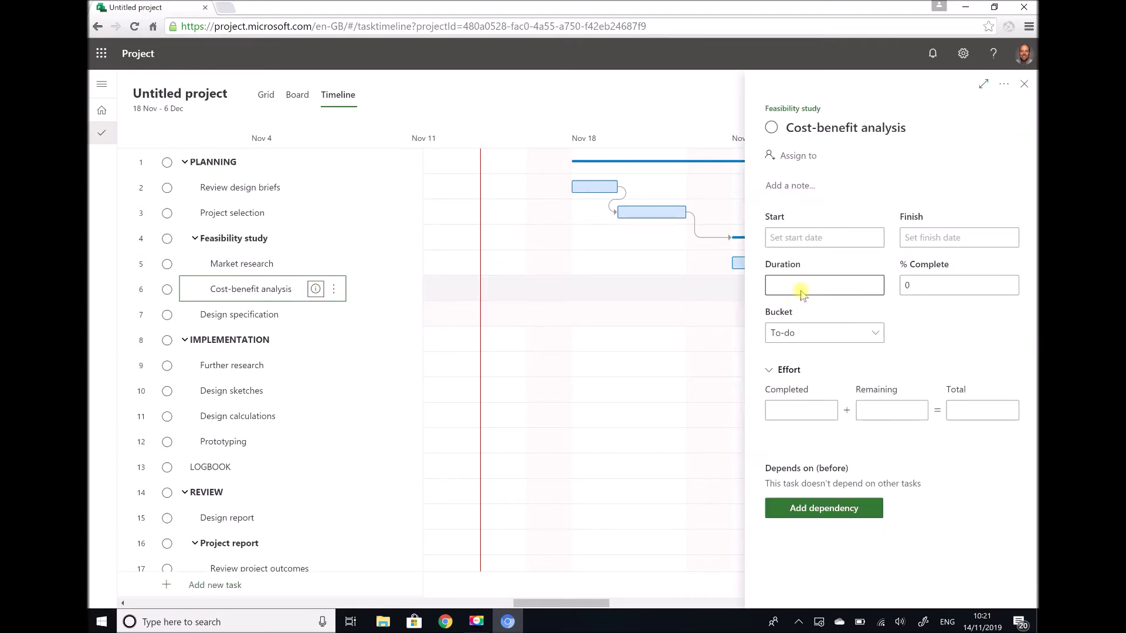
text(10)
click(1024, 87)
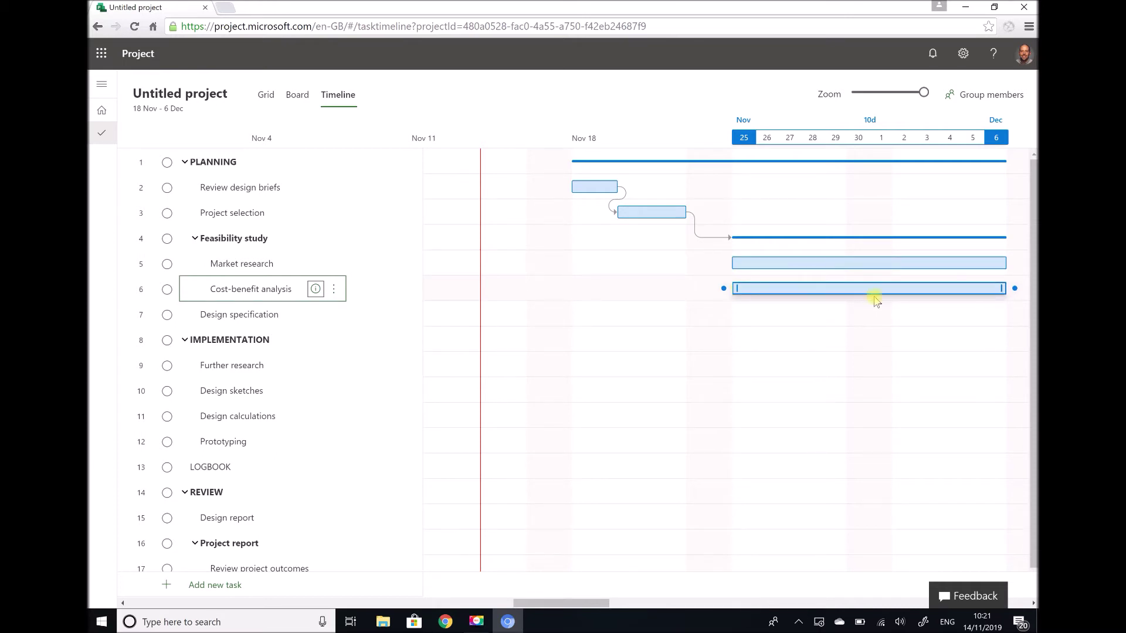
- Give the Design specification task a duration of 10 days and make it depend on Feasibility study
click(1033, 606)
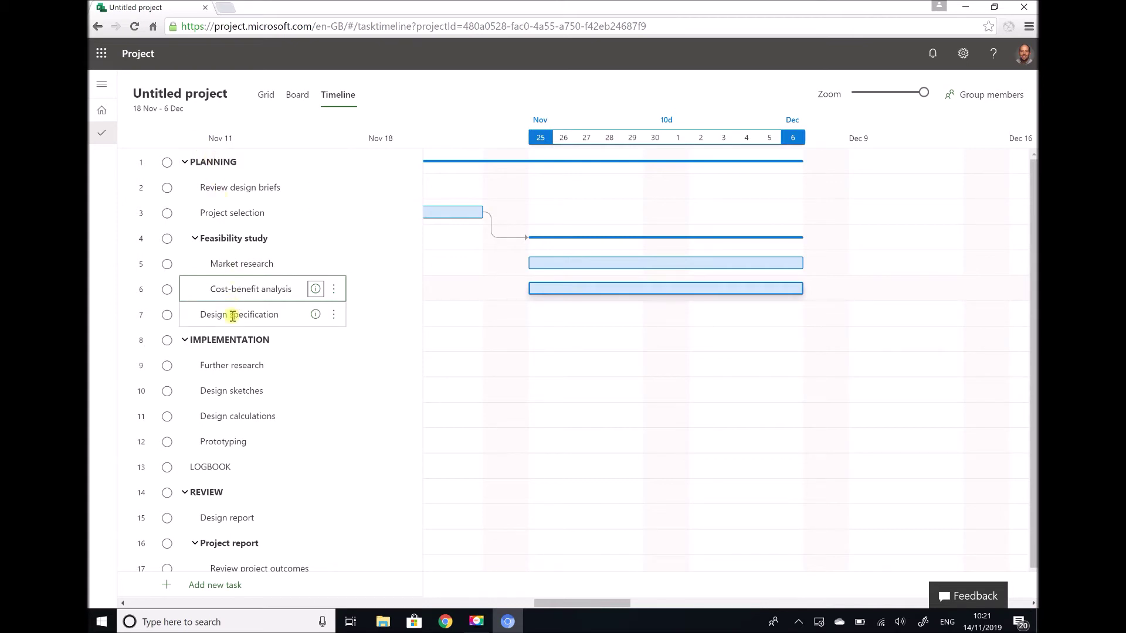
click(315, 316)
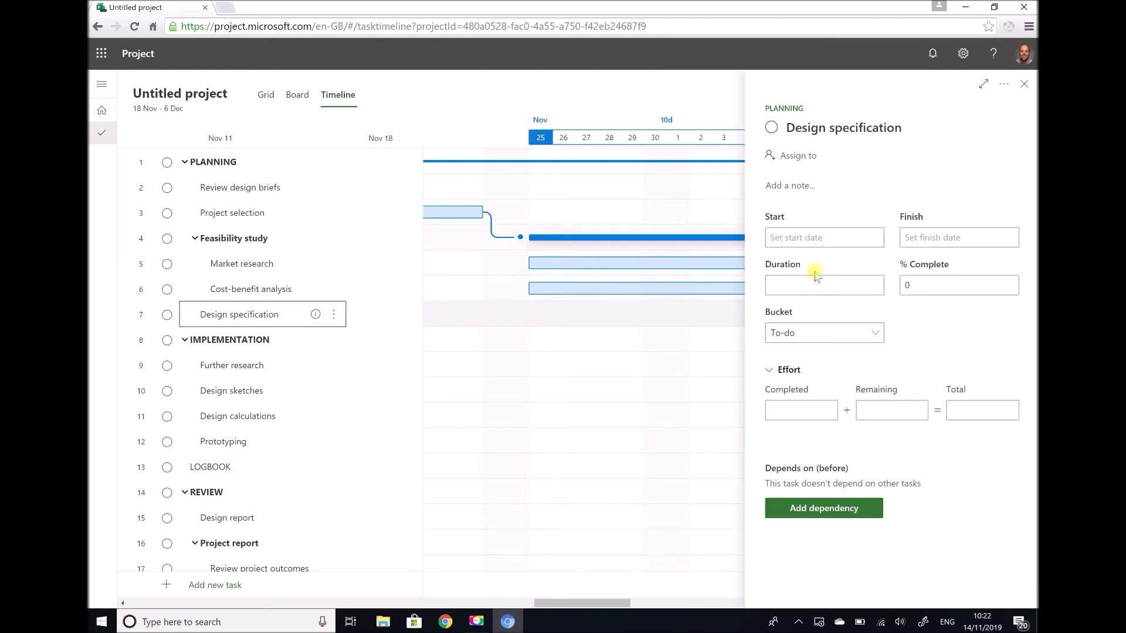
text(10)
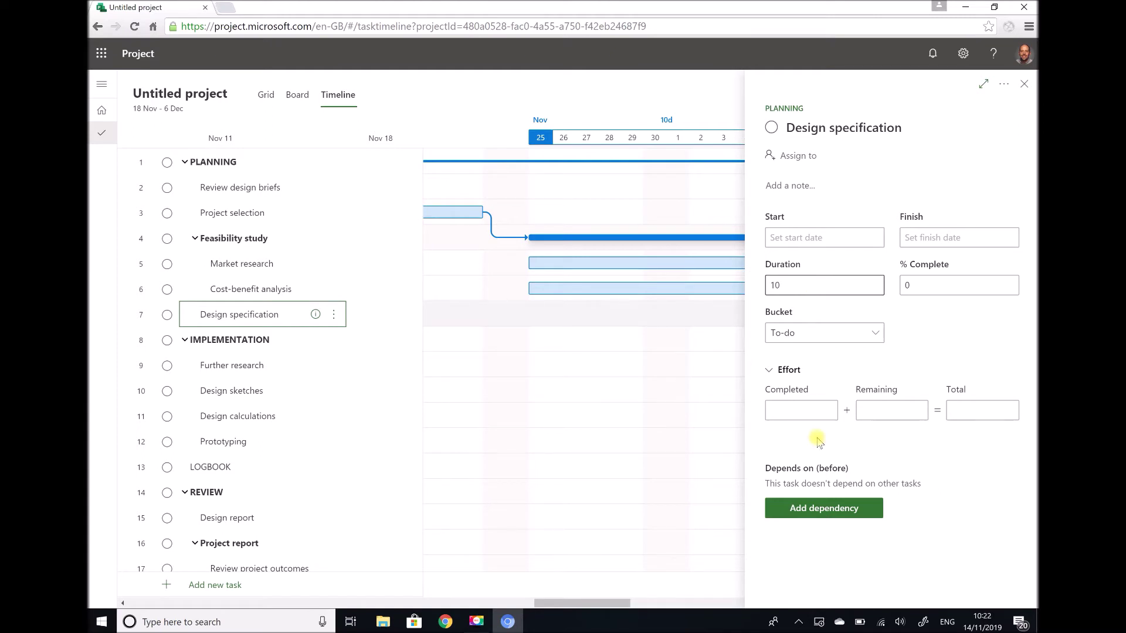
click(818, 507)
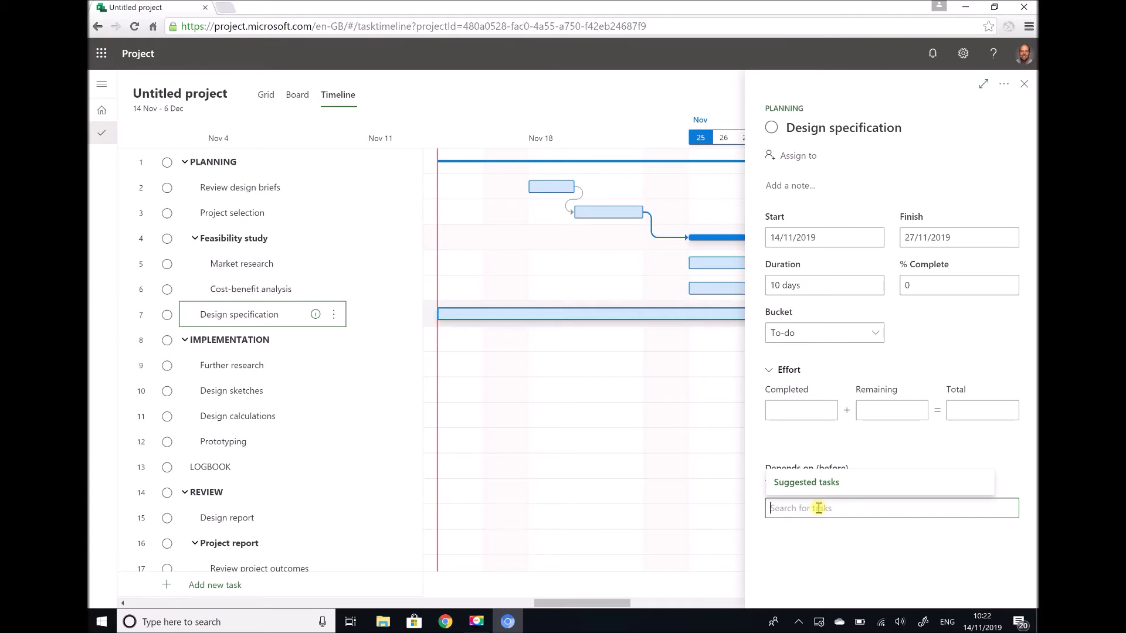
text(fe)
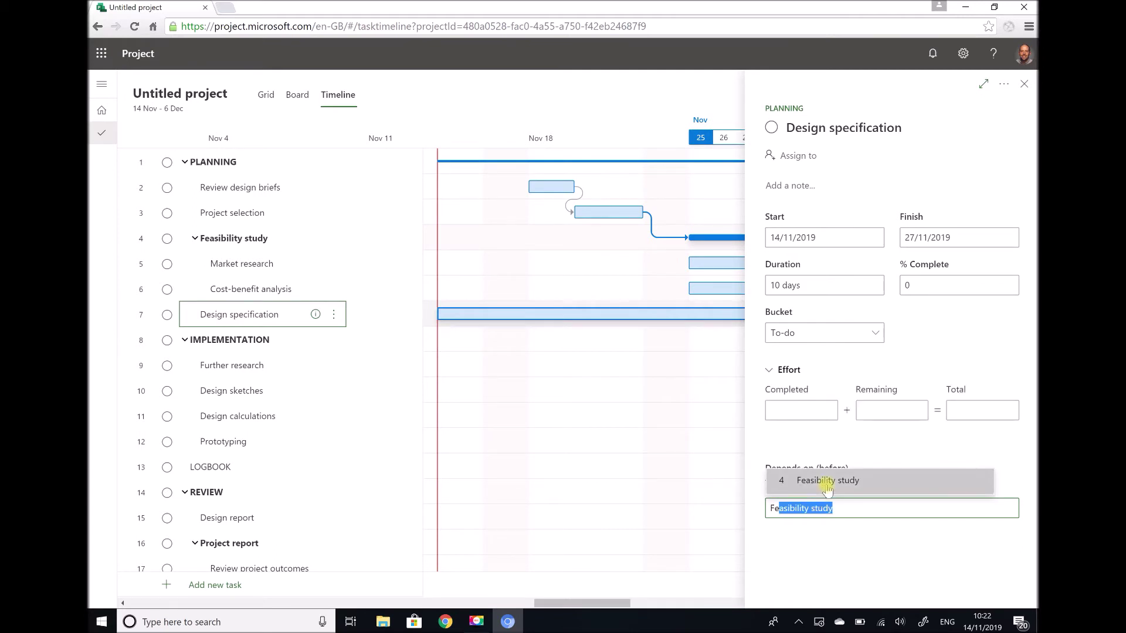
click(825, 482)
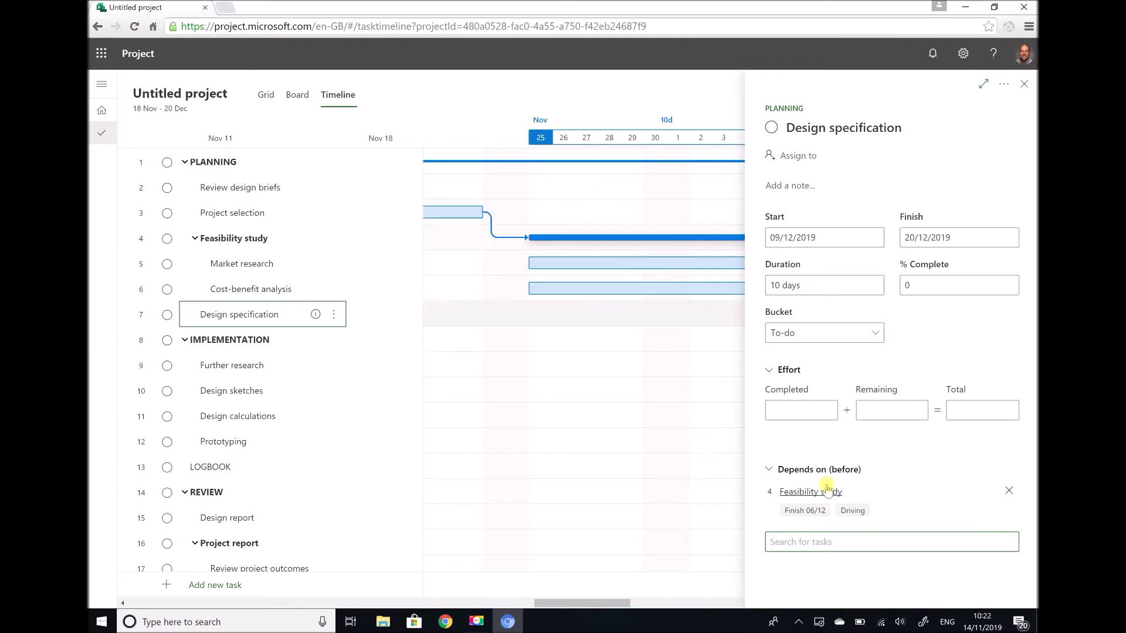
- Zoom the timeline out to show the whole planning phase and check the PLANNING summary task's duration in its details
click(1024, 84)
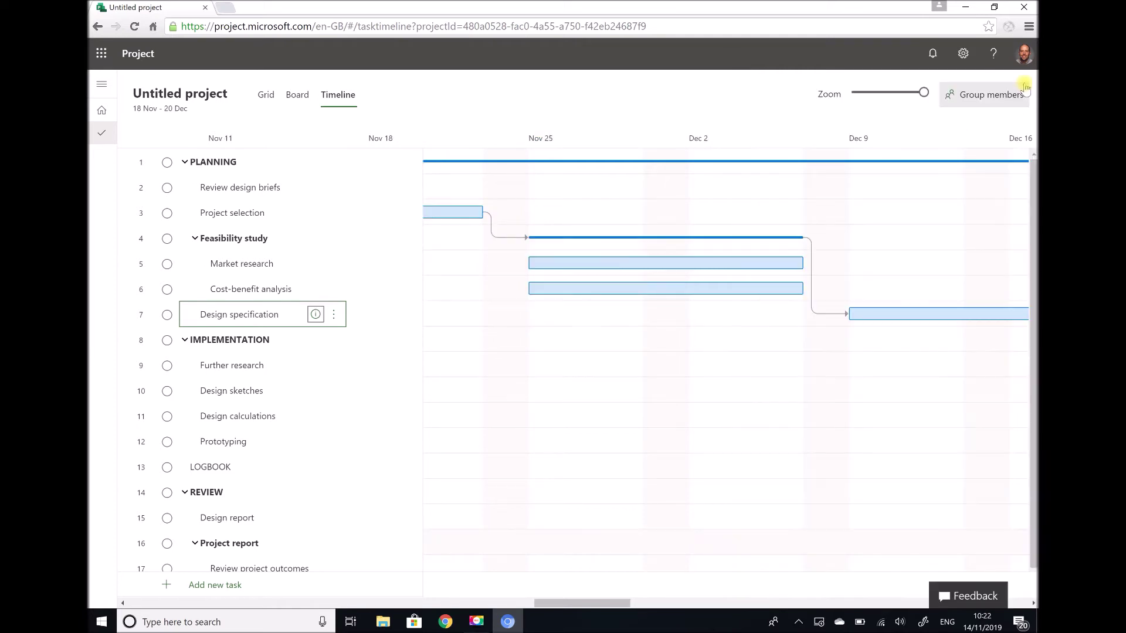
drag(924, 92, 904, 98)
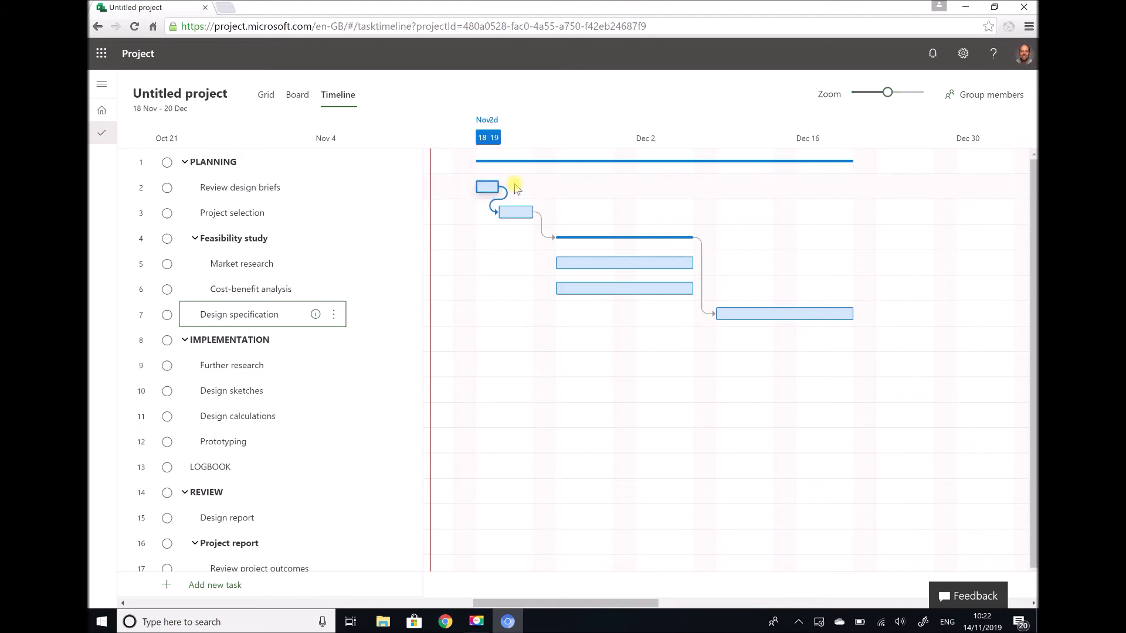
mouse_move(491, 166)
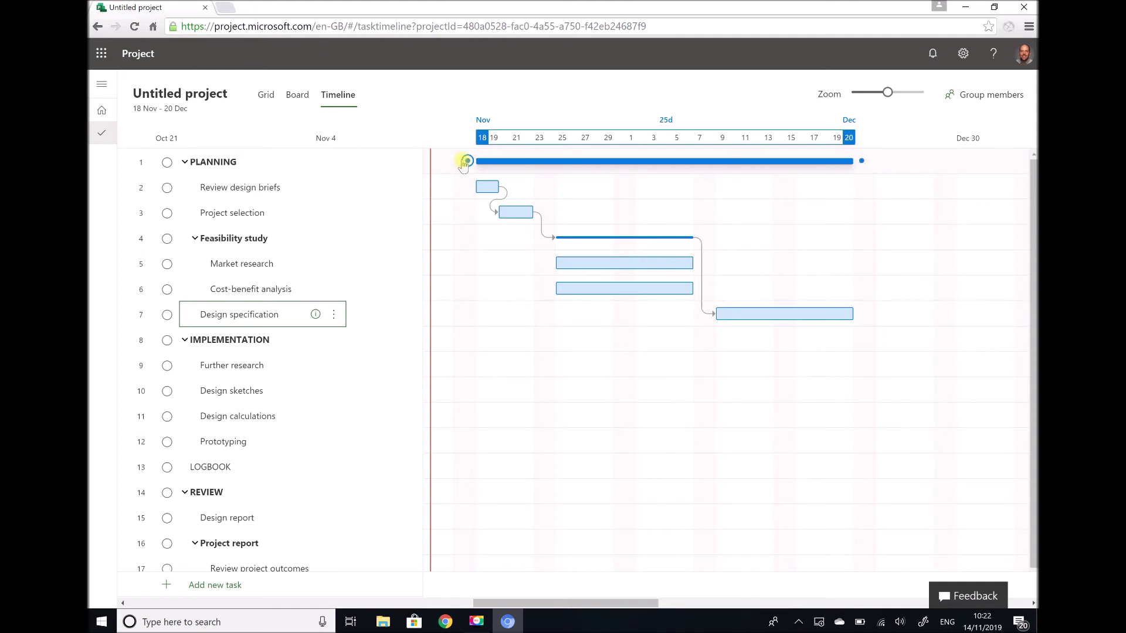
click(317, 162)
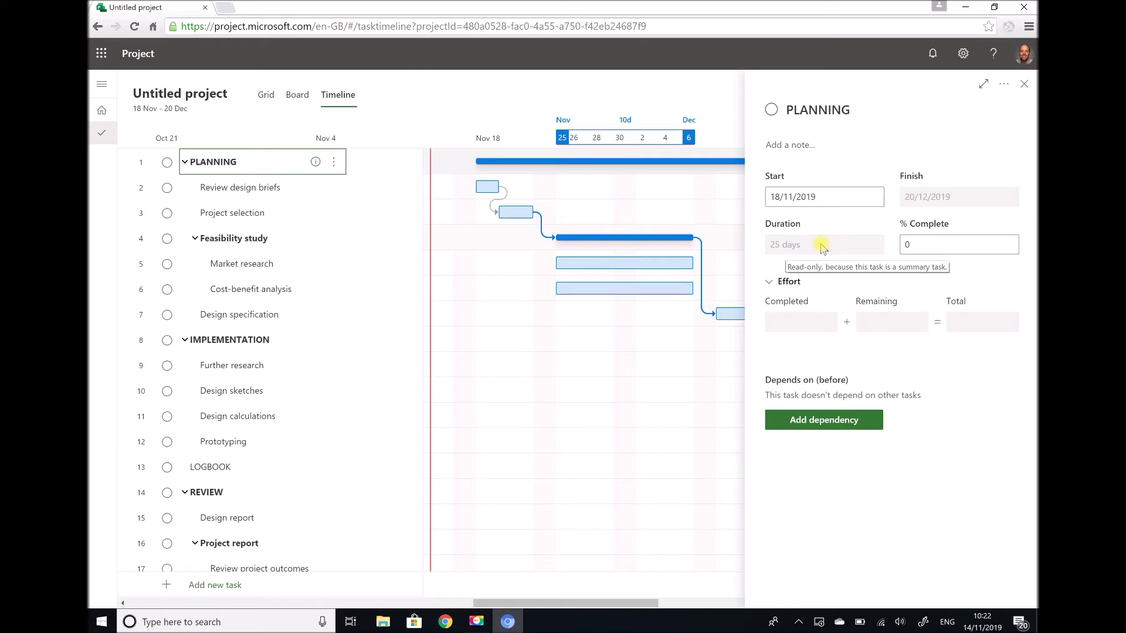
click(1024, 86)
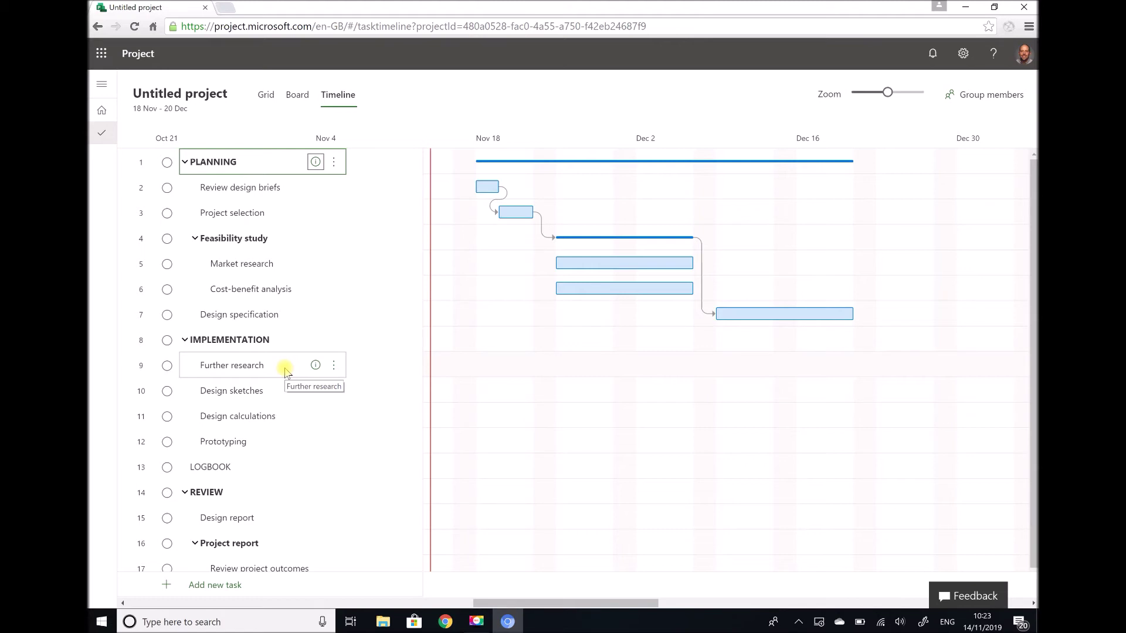
- Give the Further research task a duration of 10 days and make it depend on Design specification
click(316, 369)
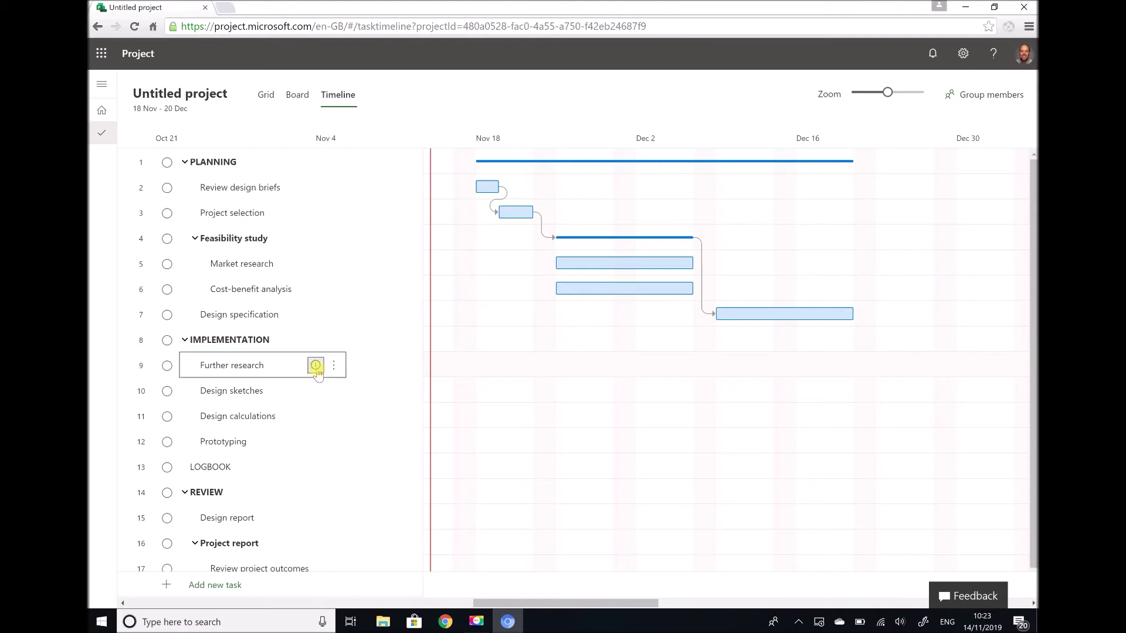
click(785, 285)
text(10)
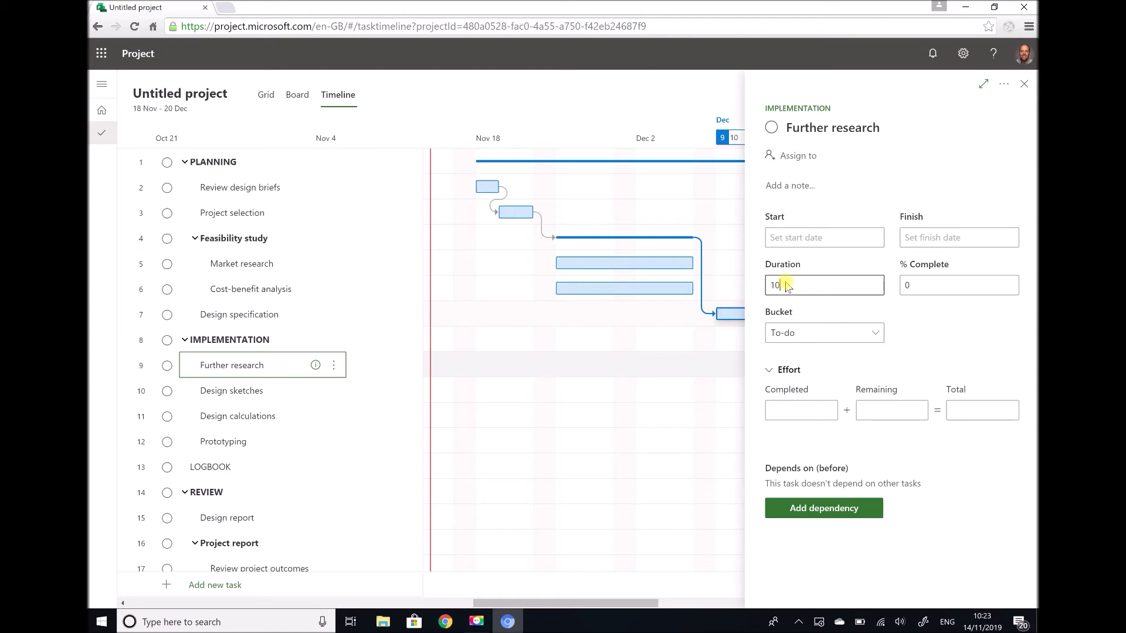
click(815, 505)
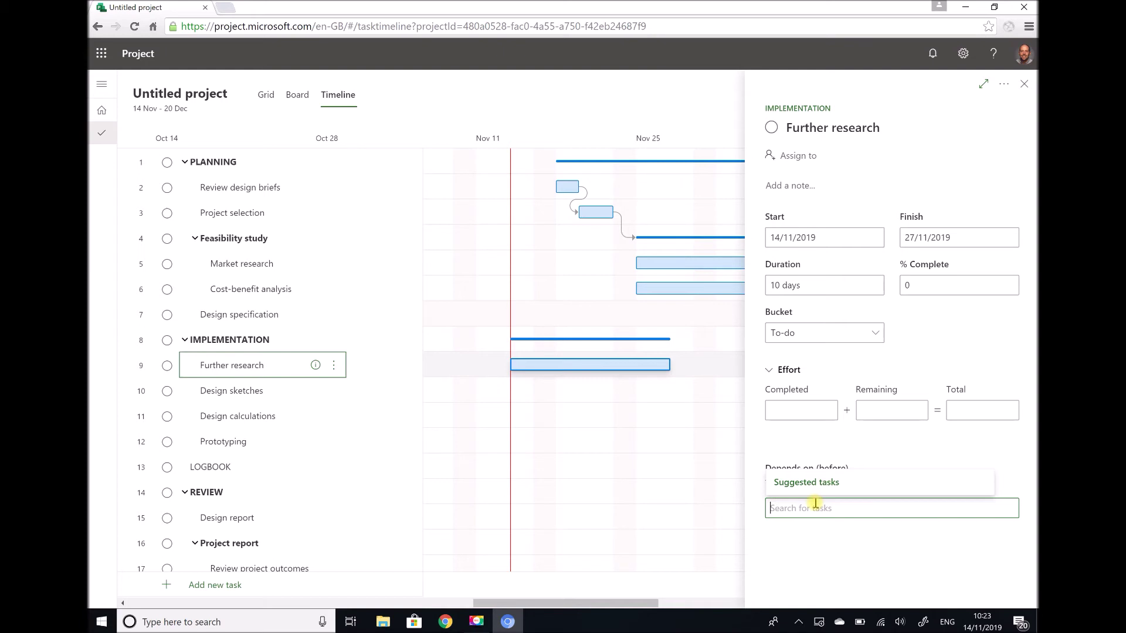
text(7)
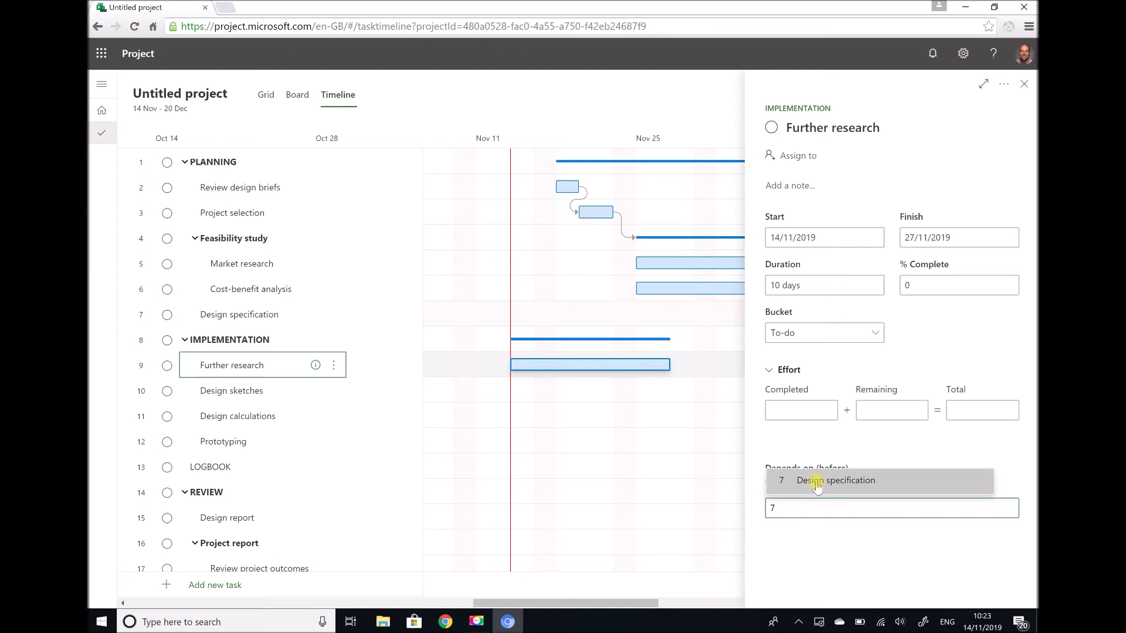
click(817, 482)
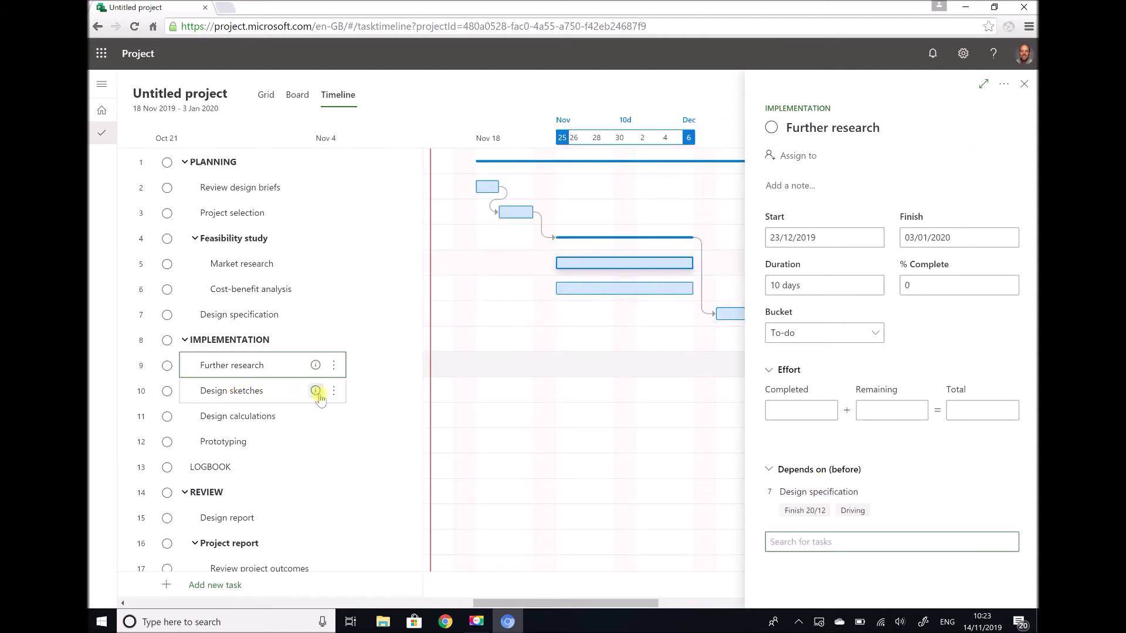
- Give the Design sketches task a duration of 10 days and make it depend on Further research
click(315, 391)
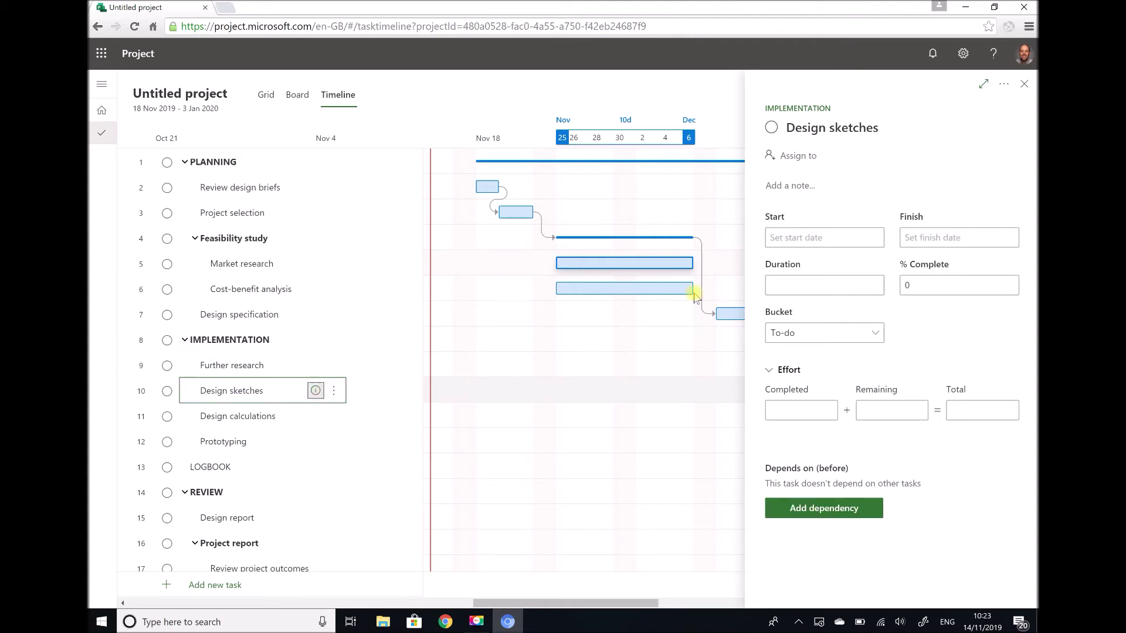
click(795, 286)
text(10)
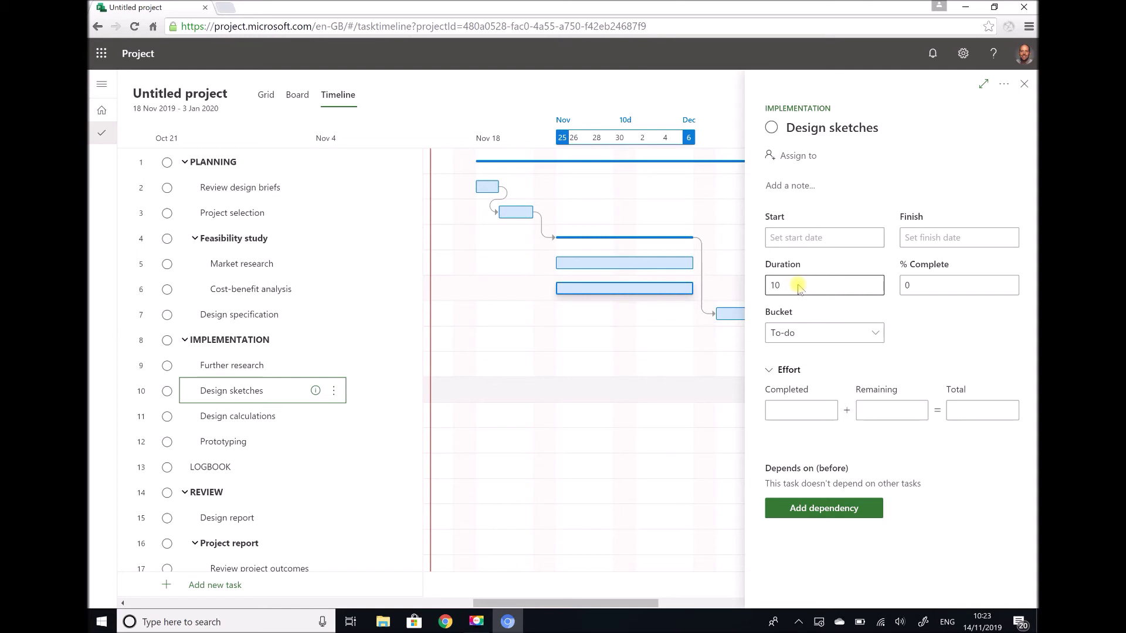
click(808, 513)
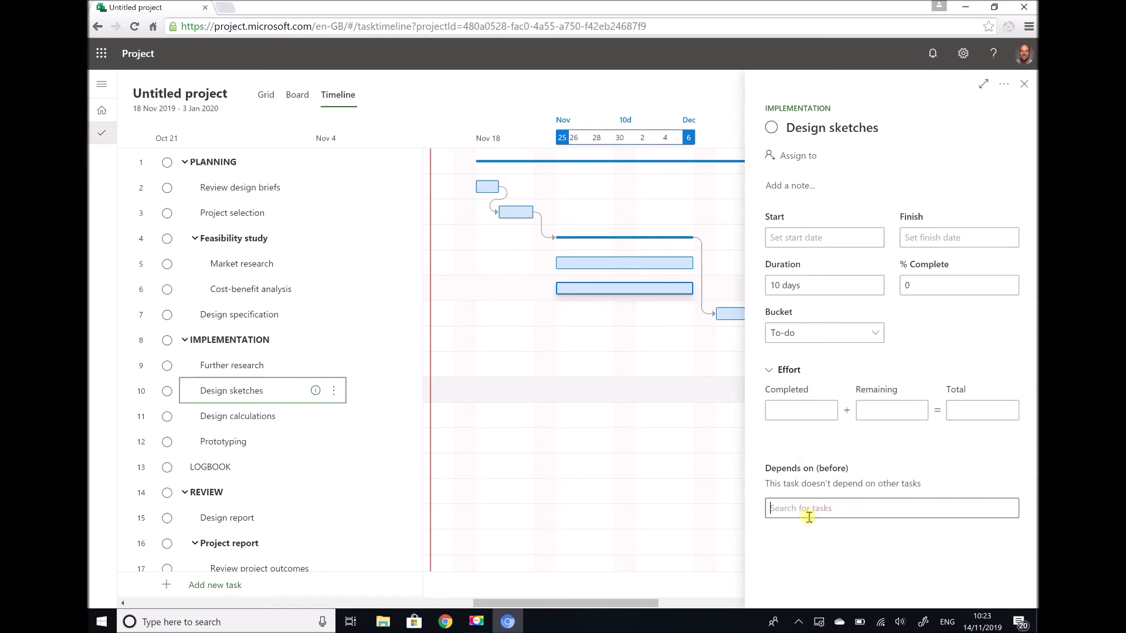
text(9)
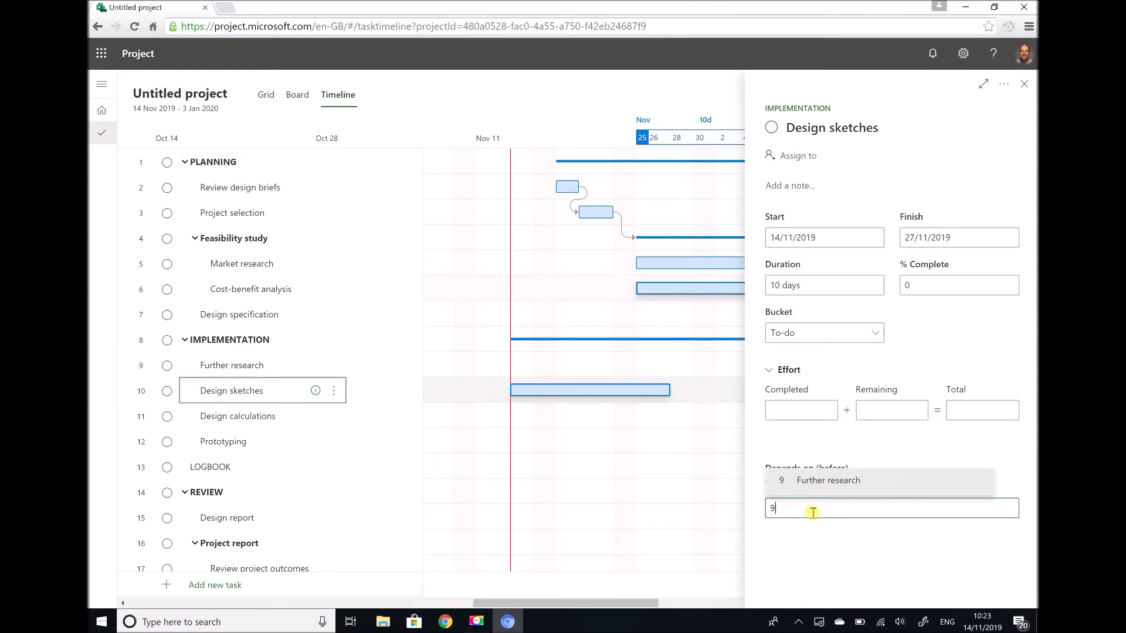
click(824, 482)
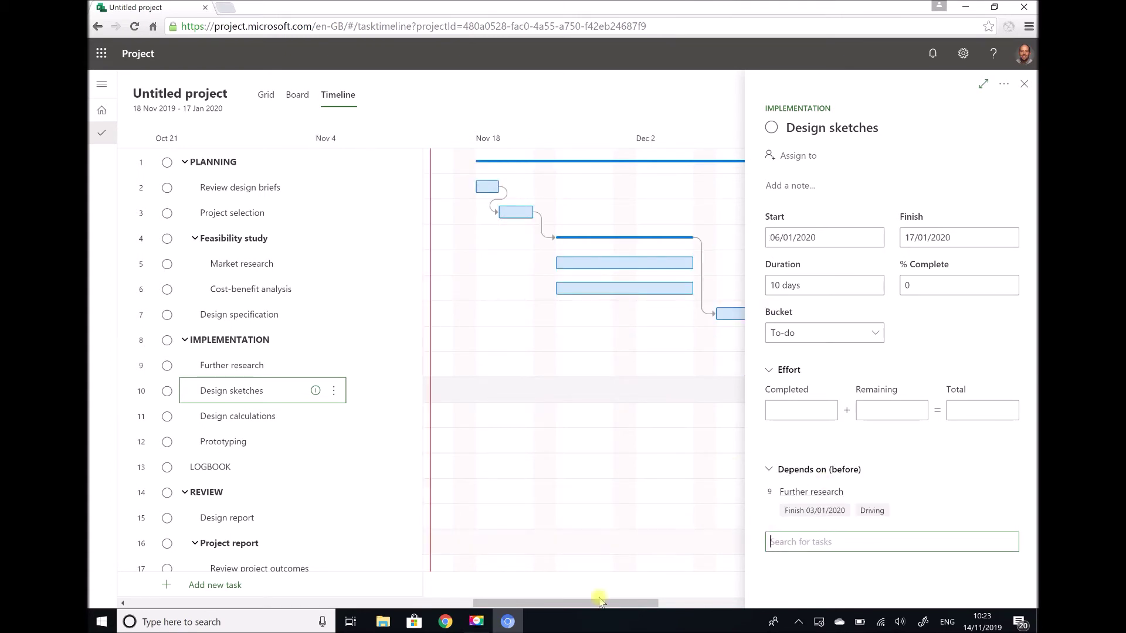
click(1026, 86)
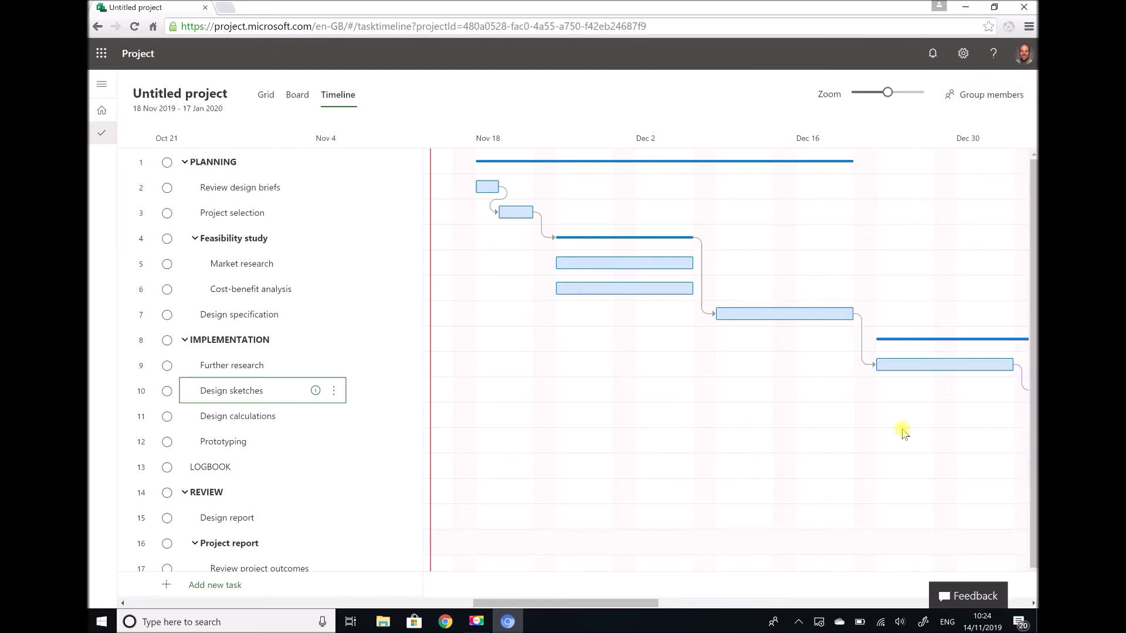
- Give the Design calculations task a duration of 15 days and make it depend on Design sketches
click(863, 93)
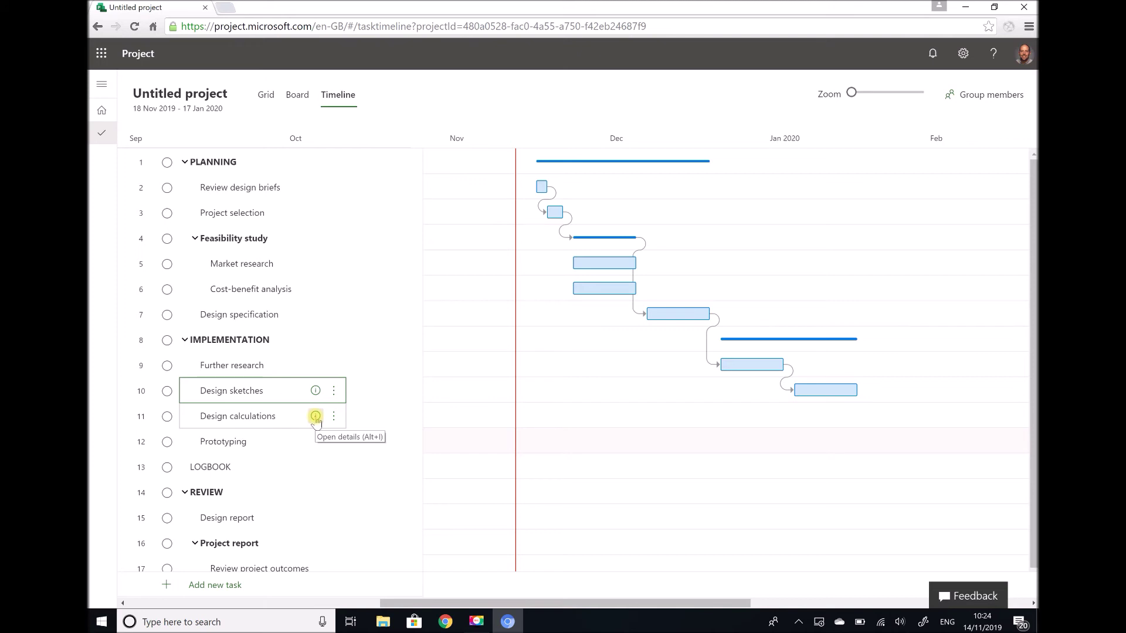
click(316, 416)
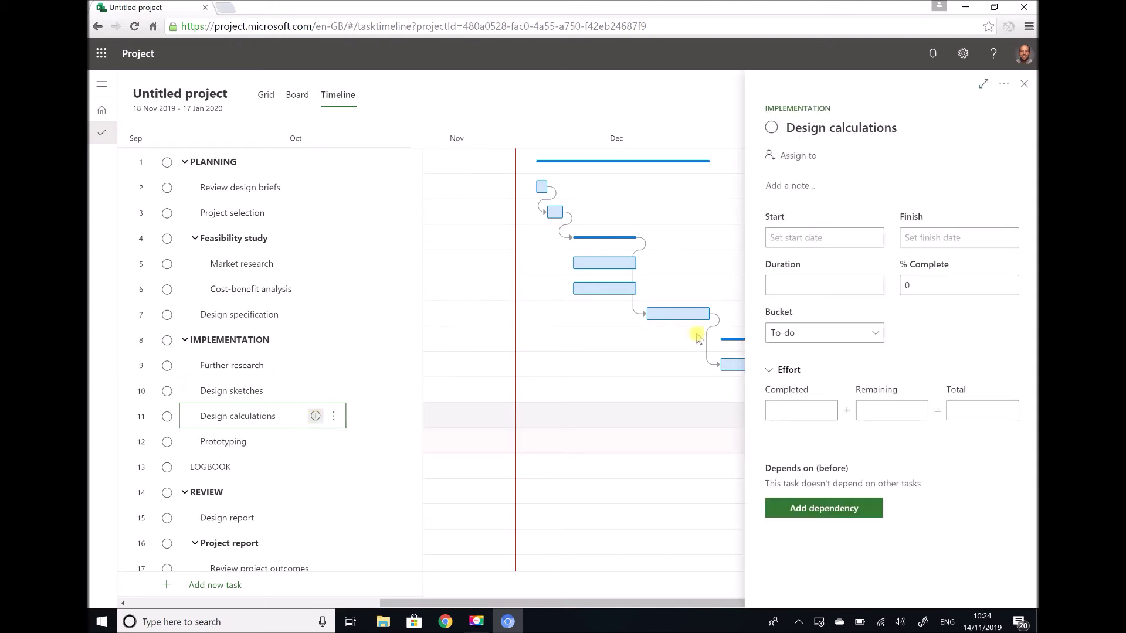
click(801, 285)
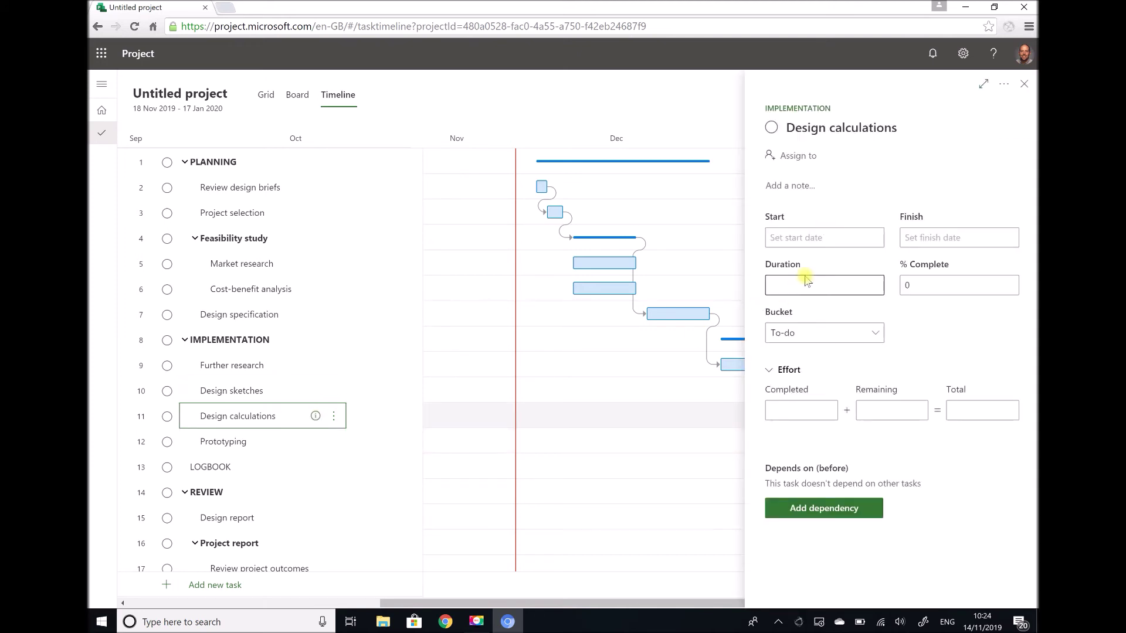
text(15)
click(811, 507)
text(1)
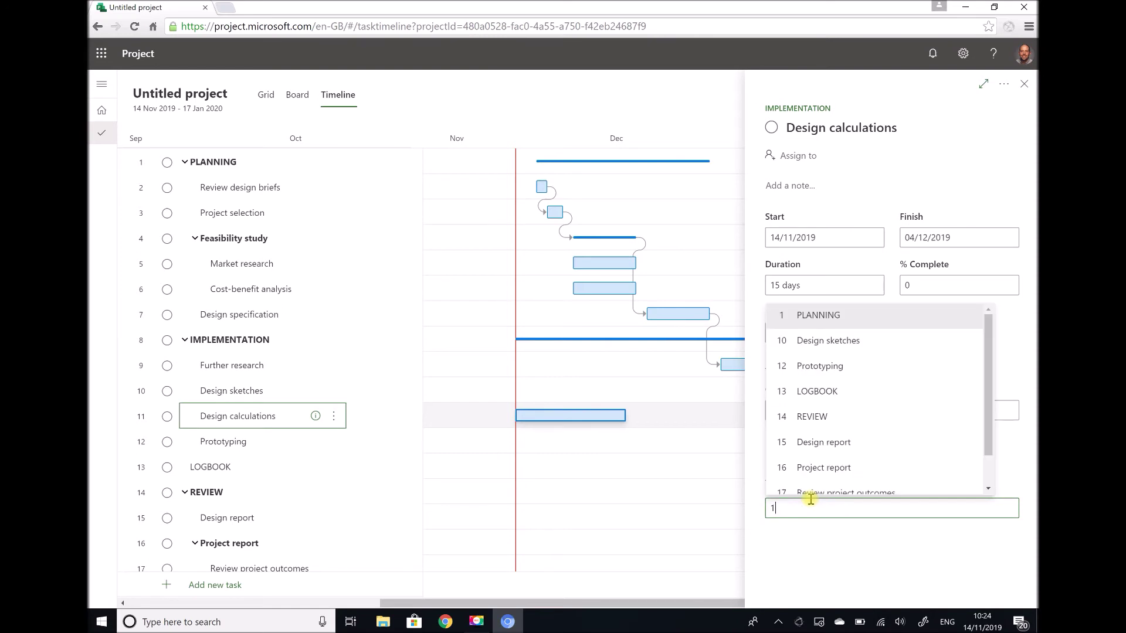
text(0)
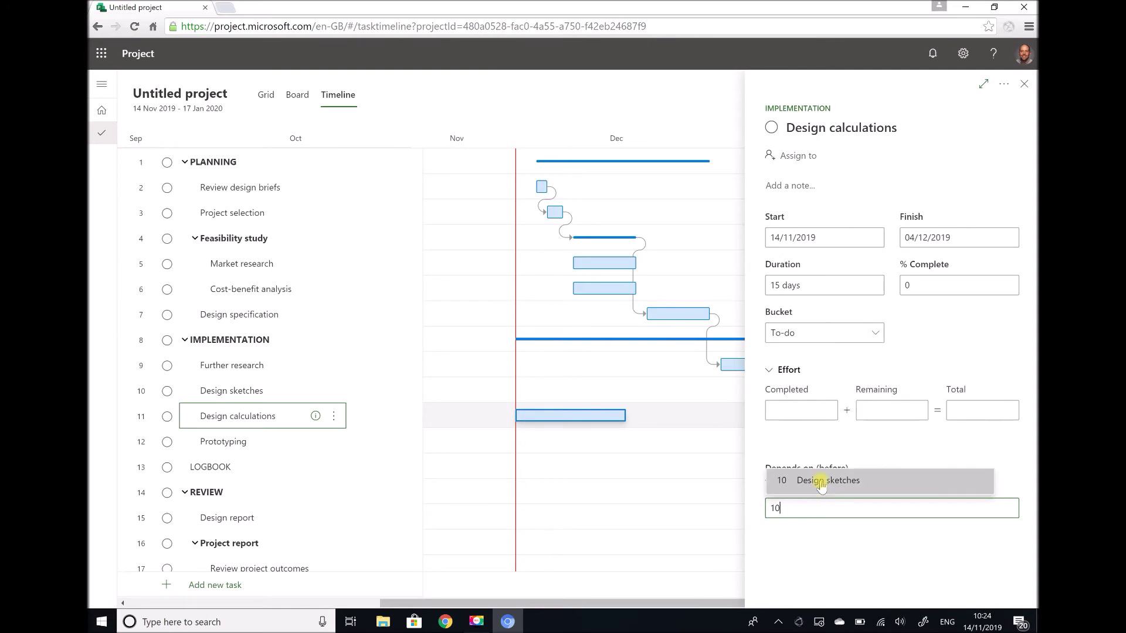
click(821, 481)
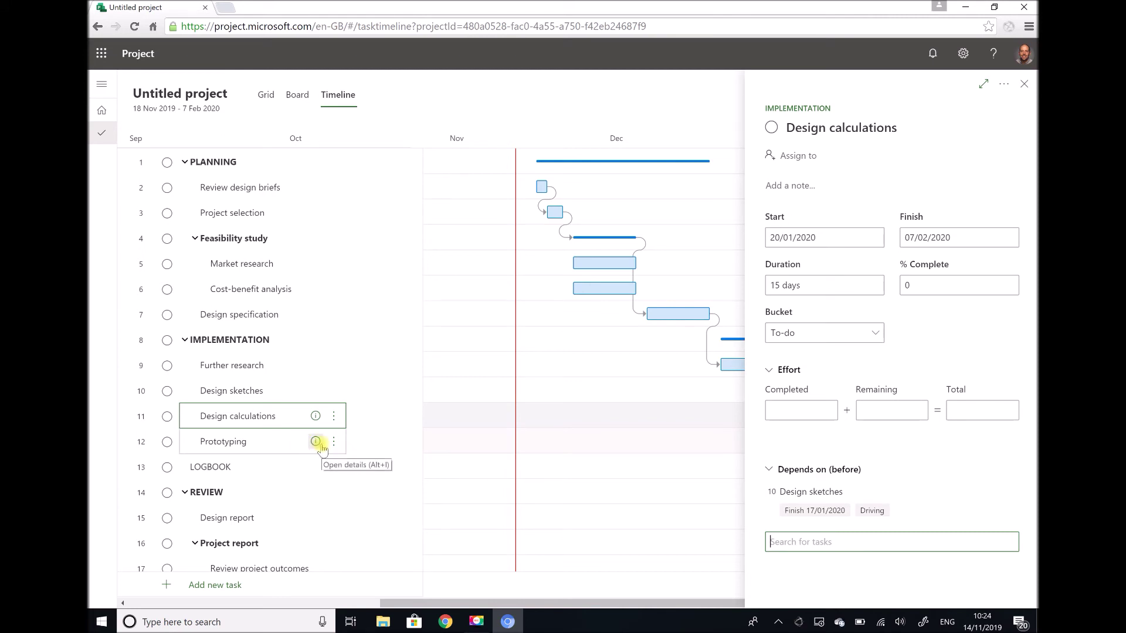
- Give the Prototyping task a duration of 50 days and make it depend on Design calculations
click(319, 443)
click(796, 287)
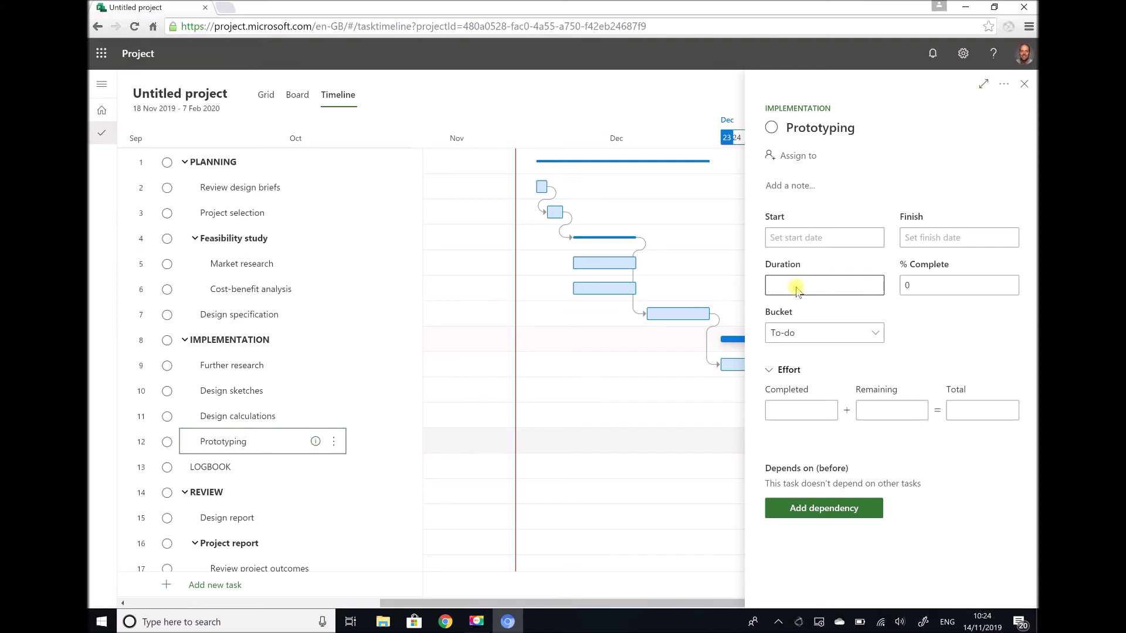
text(50)
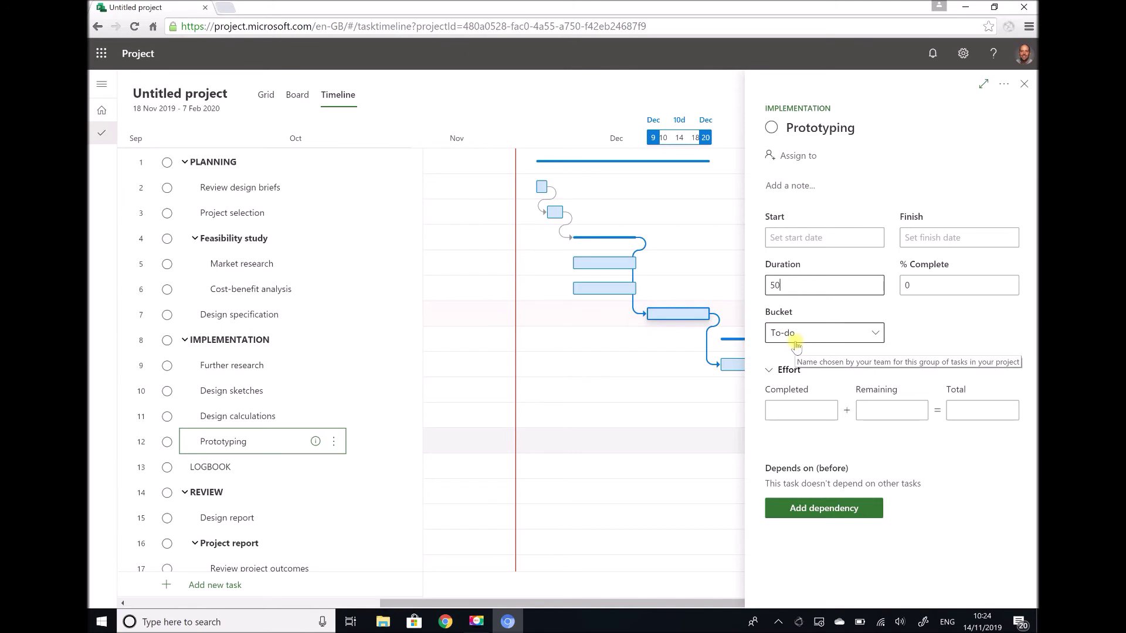
click(813, 510)
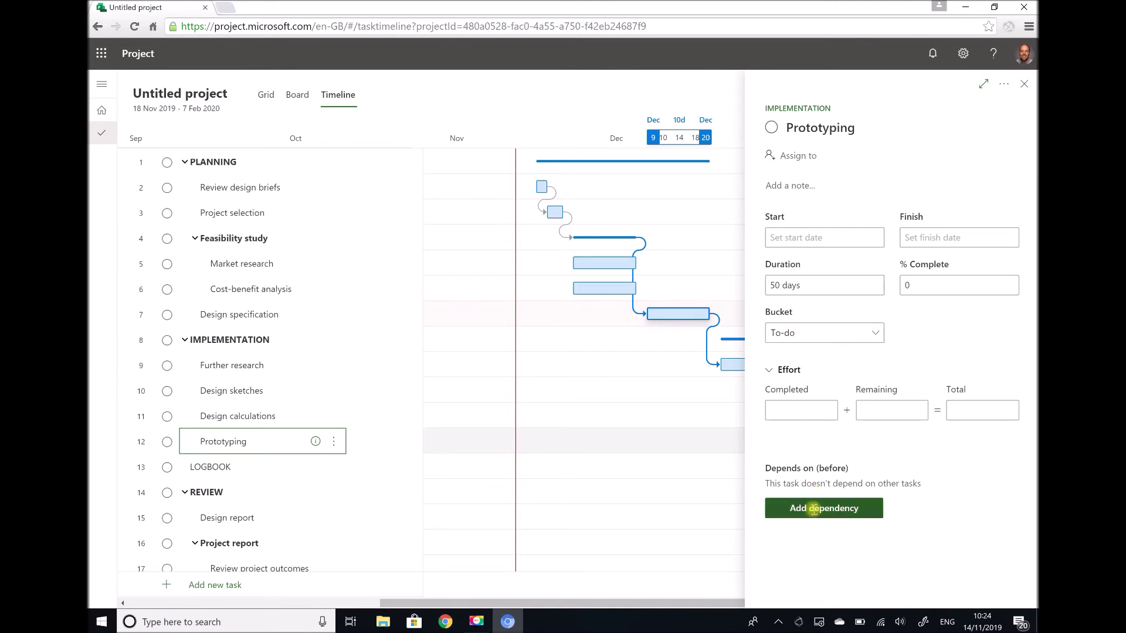
text(11)
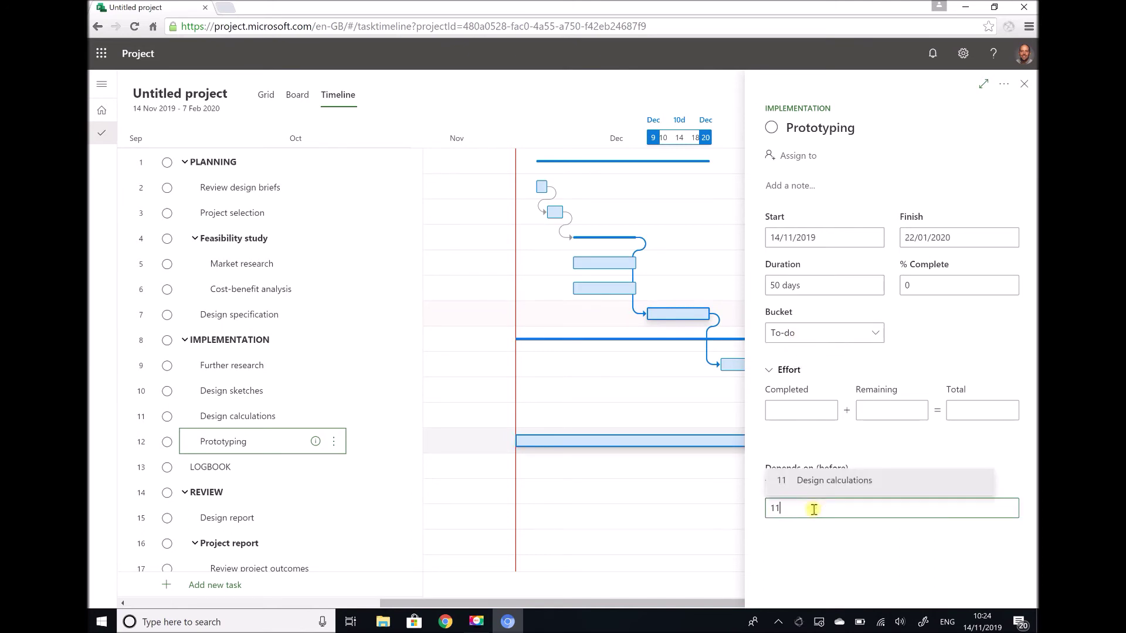
click(819, 484)
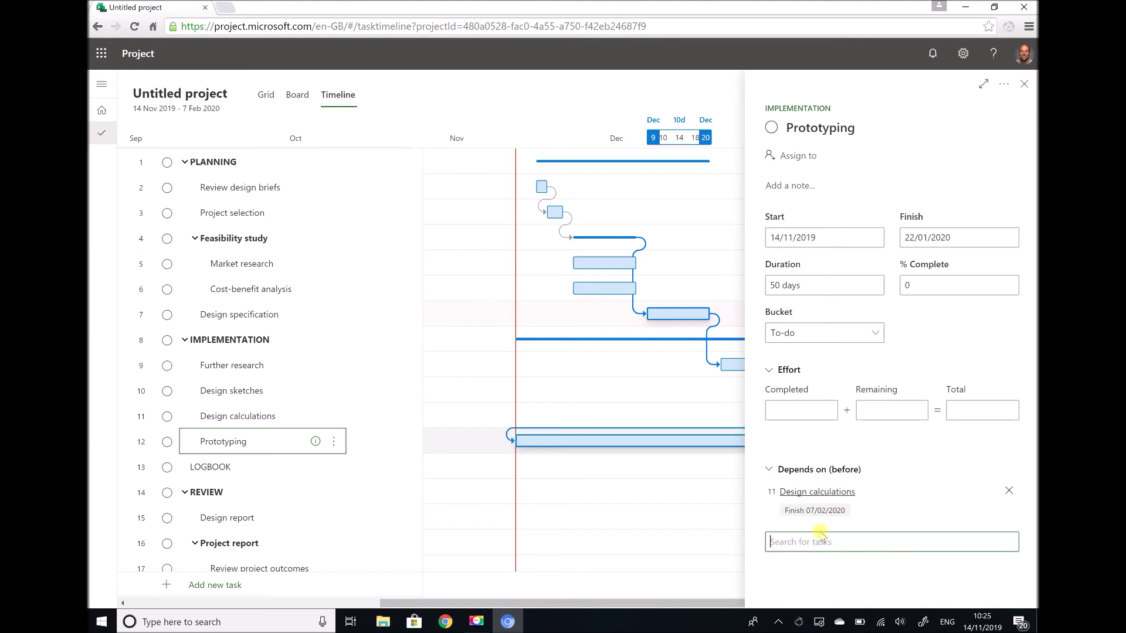
click(1023, 87)
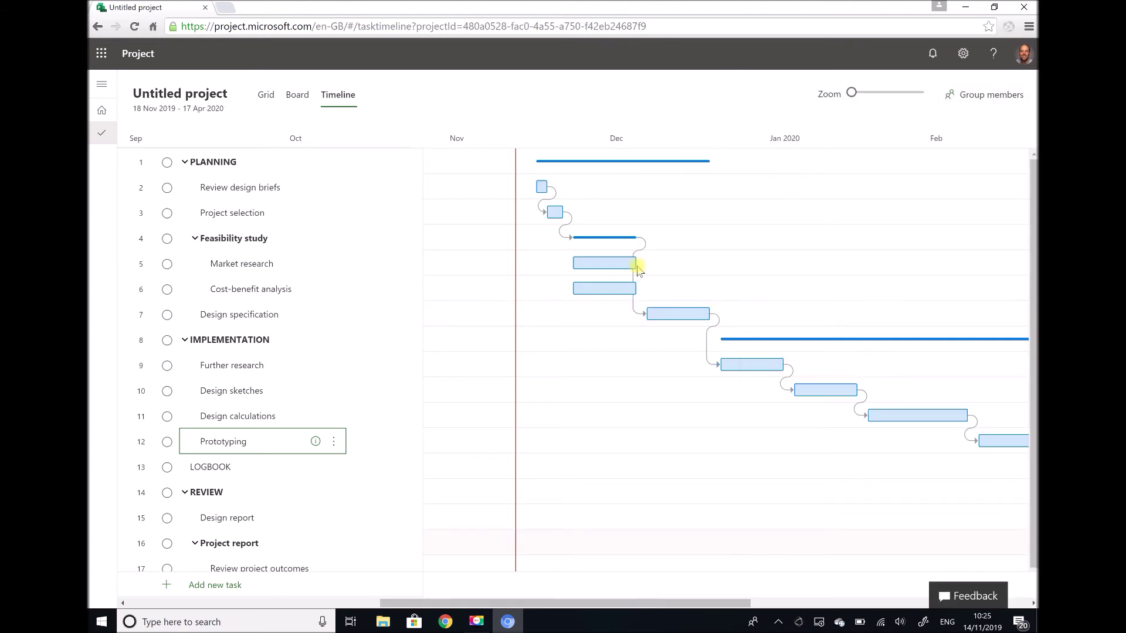
- Make the LOGBOOK task depend on PLANNING and set its duration to 85 days
drag(531, 607, 661, 628)
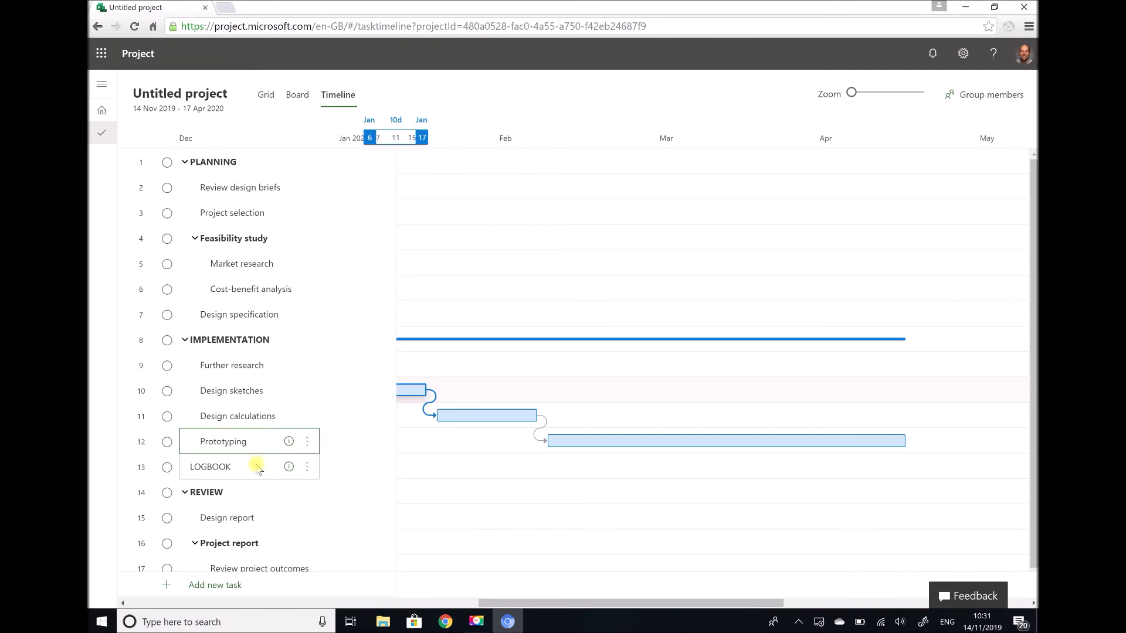
click(288, 467)
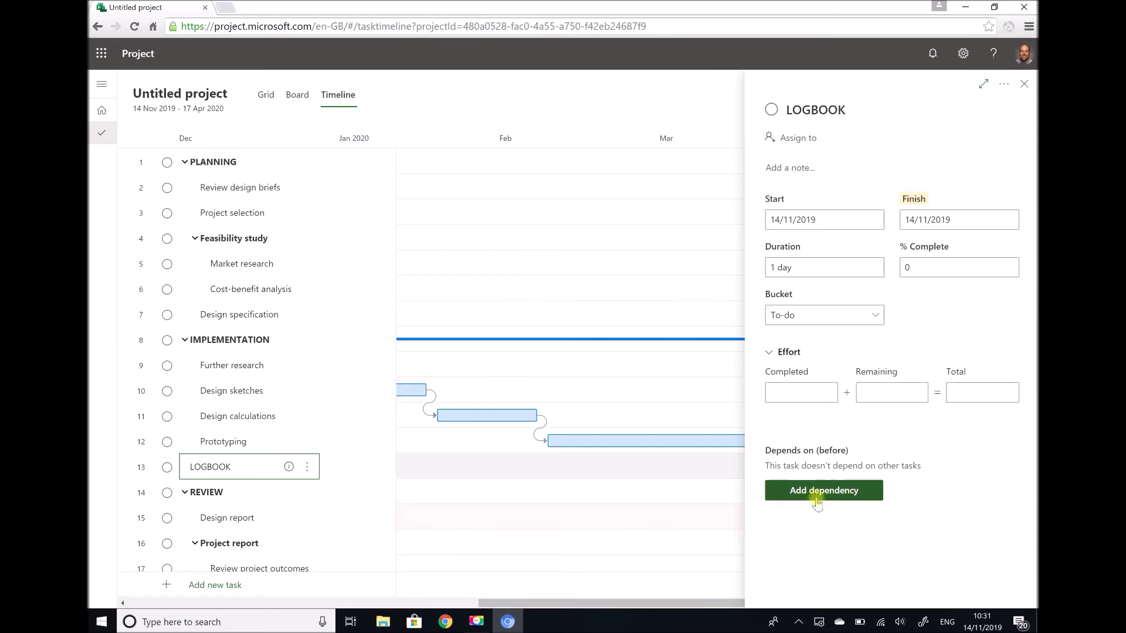
click(816, 492)
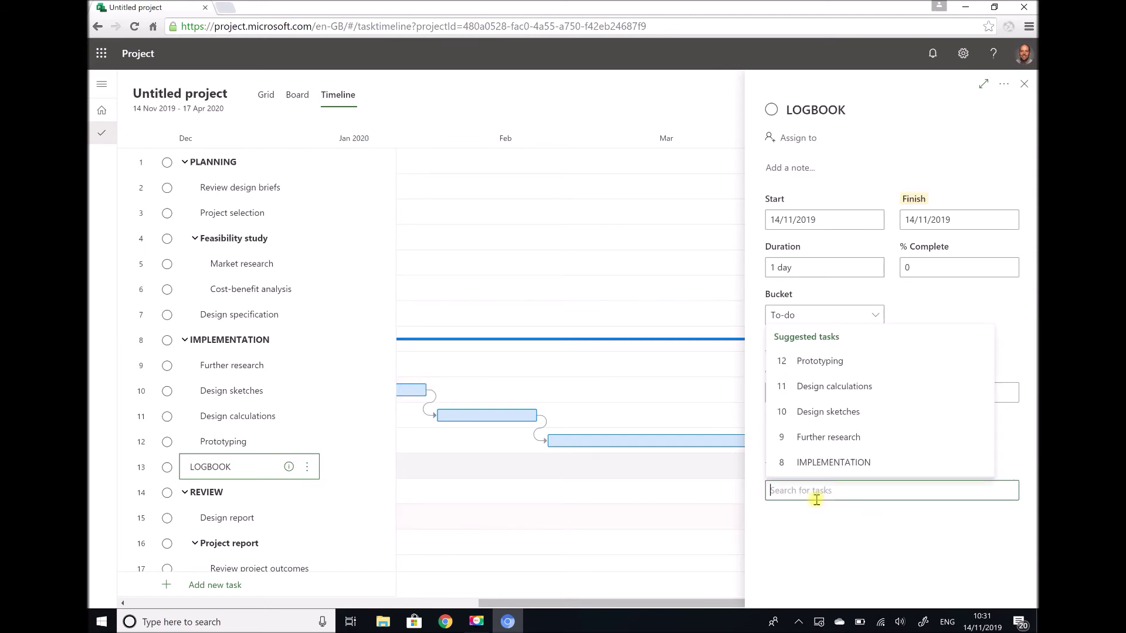
text(1)
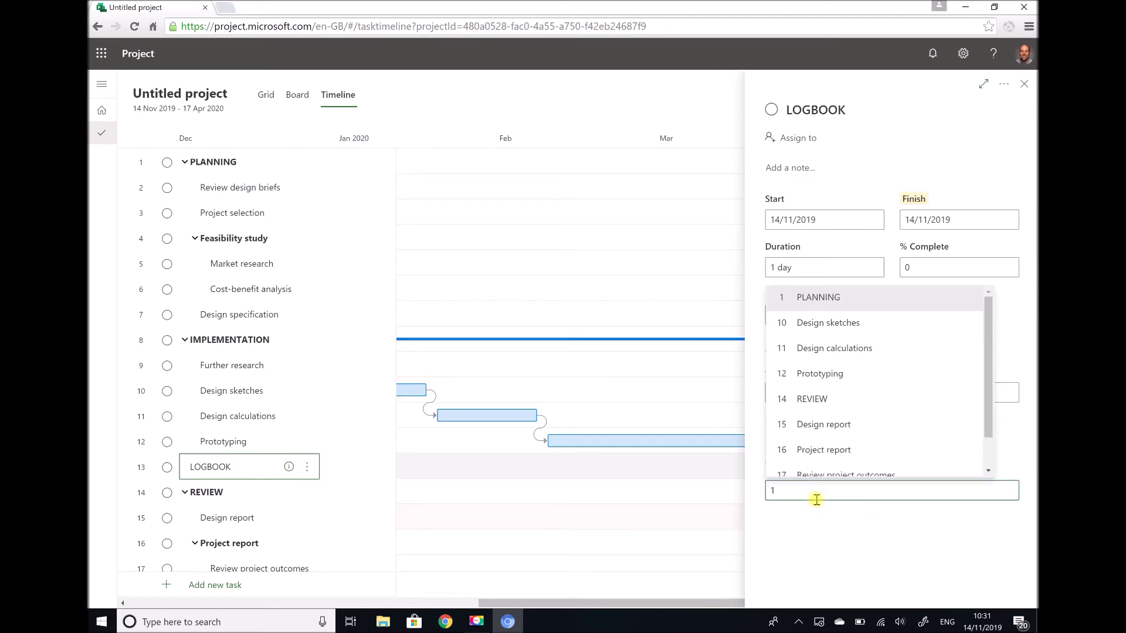
click(803, 297)
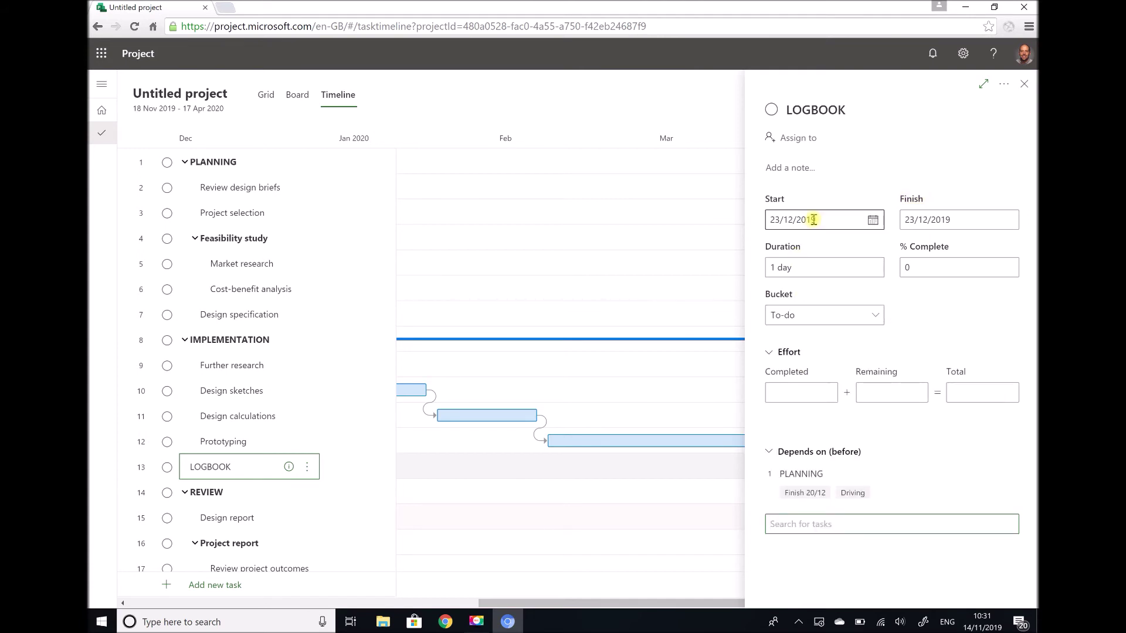
click(777, 269)
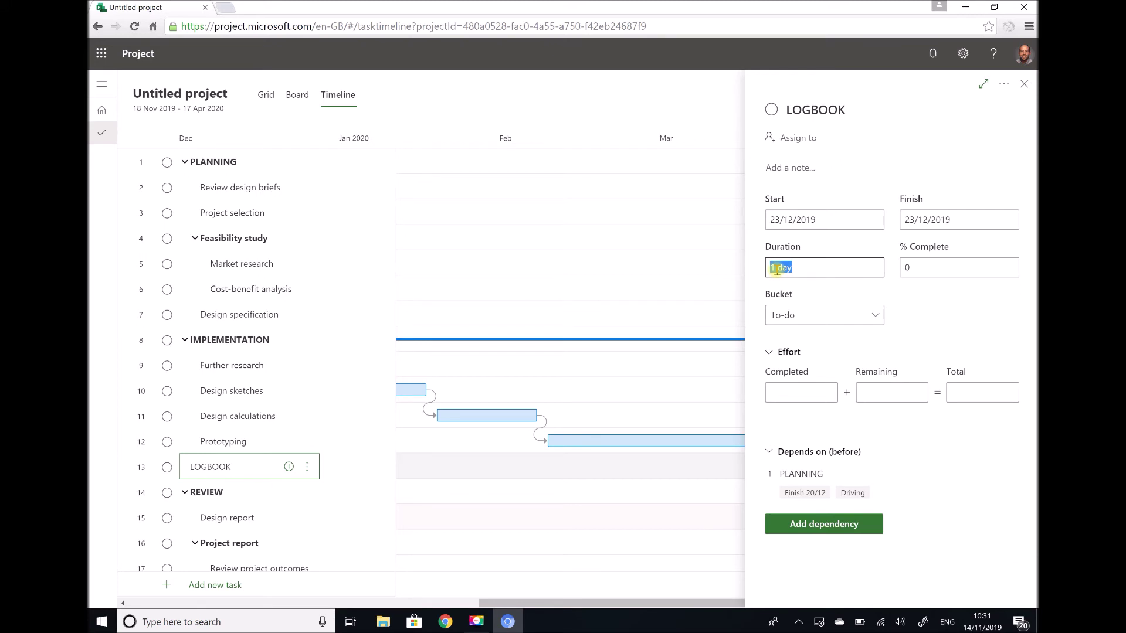
text(85)
key(Return)
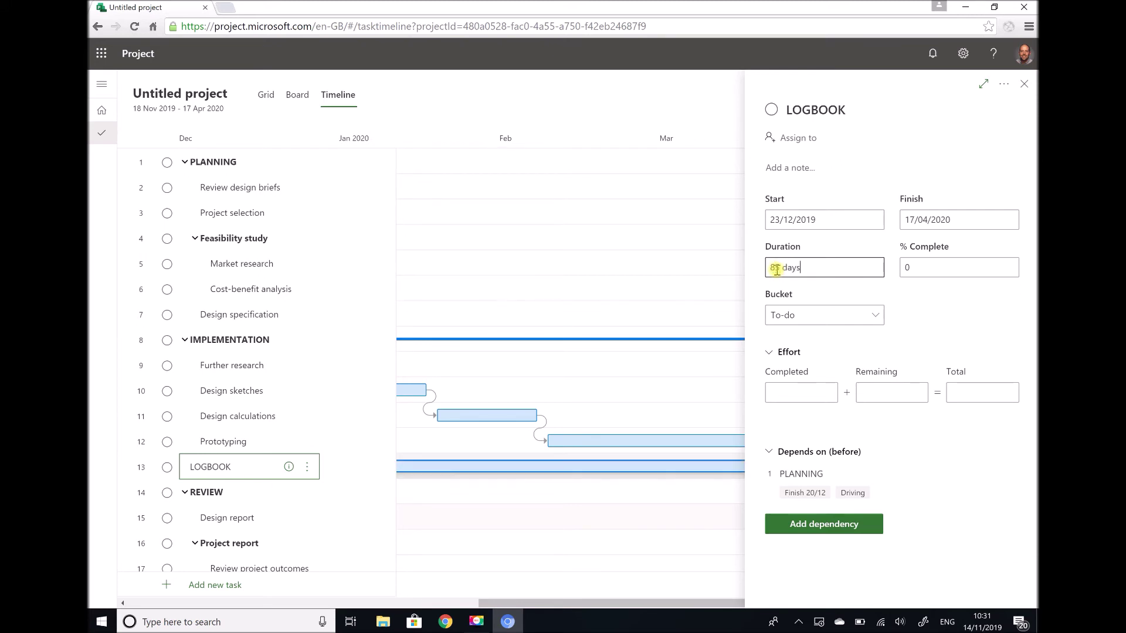
- Give the Design report task a duration of 50 days and make it depend on Design calculations
click(1024, 85)
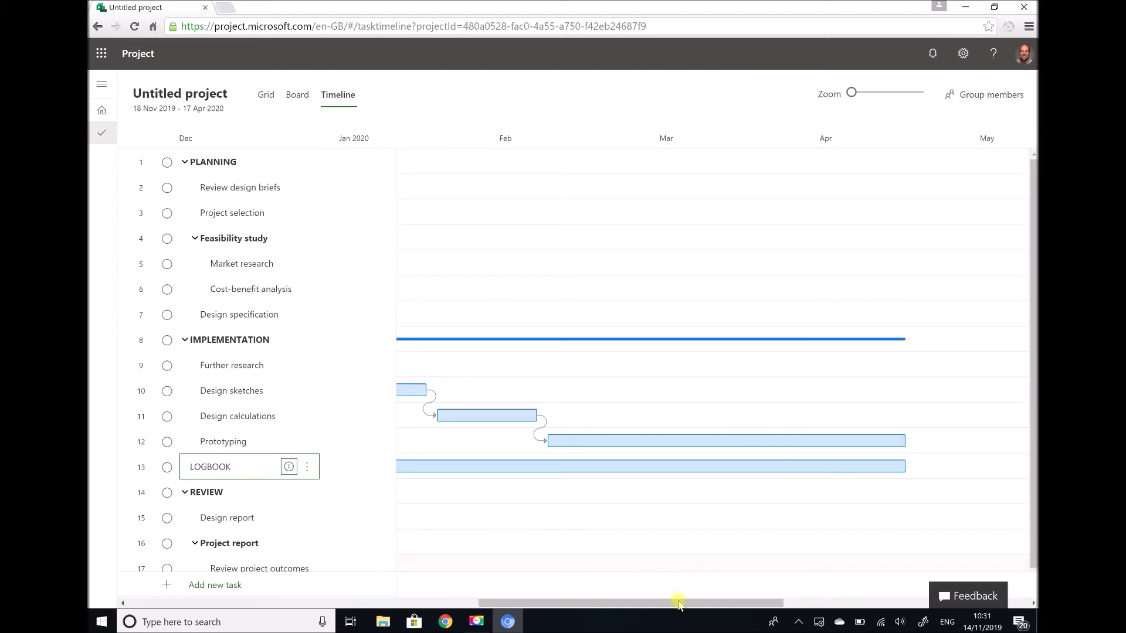
drag(676, 605, 593, 606)
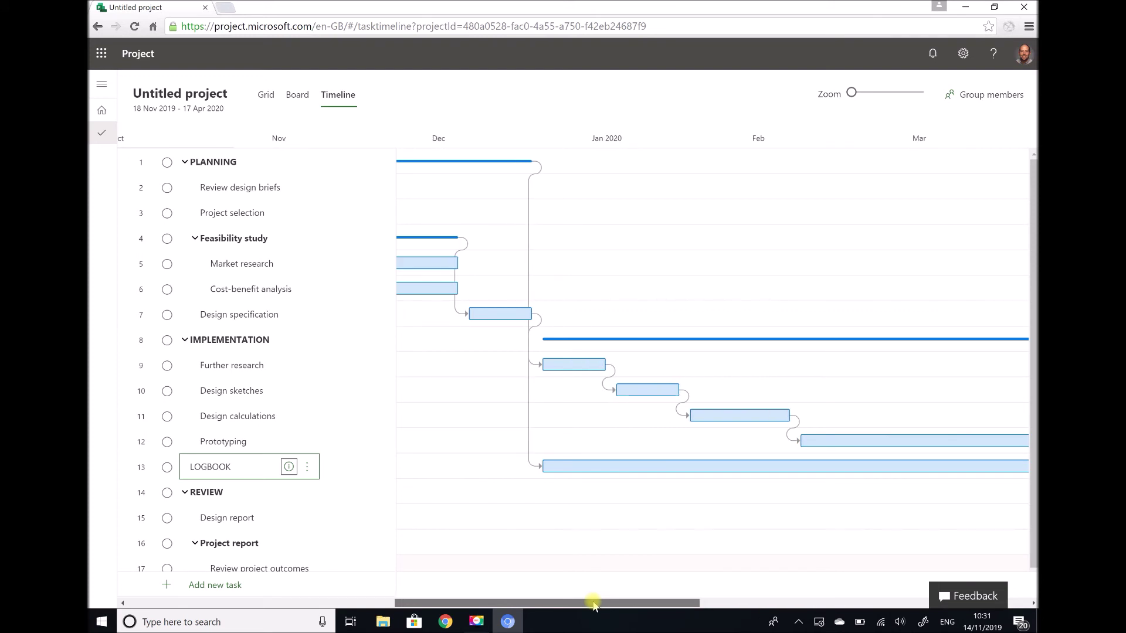
drag(599, 604, 605, 599)
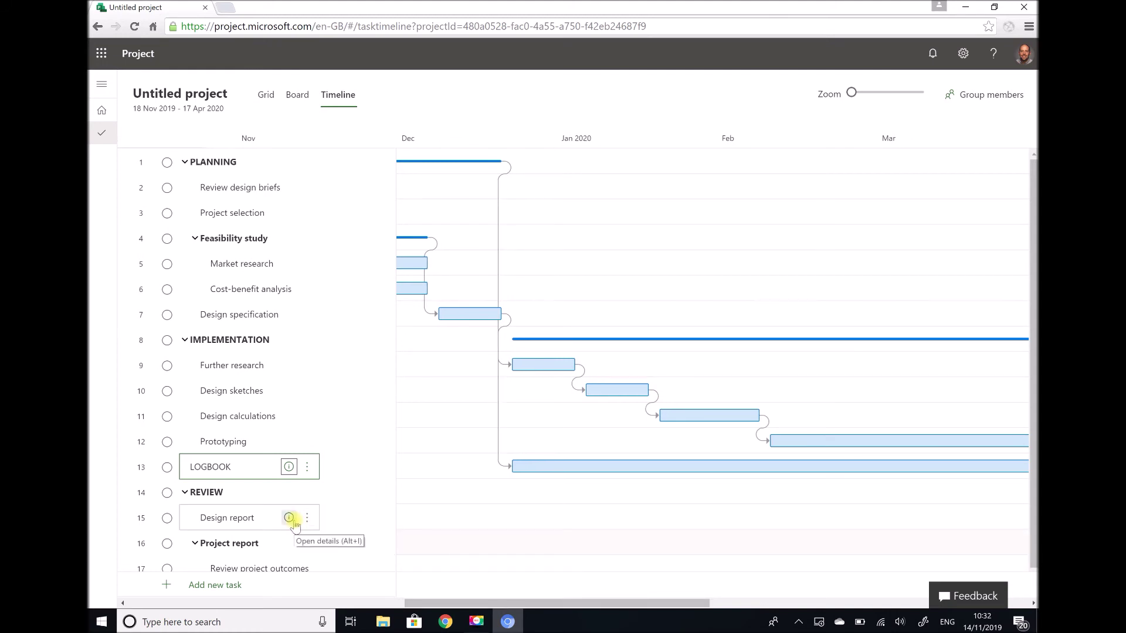
click(289, 518)
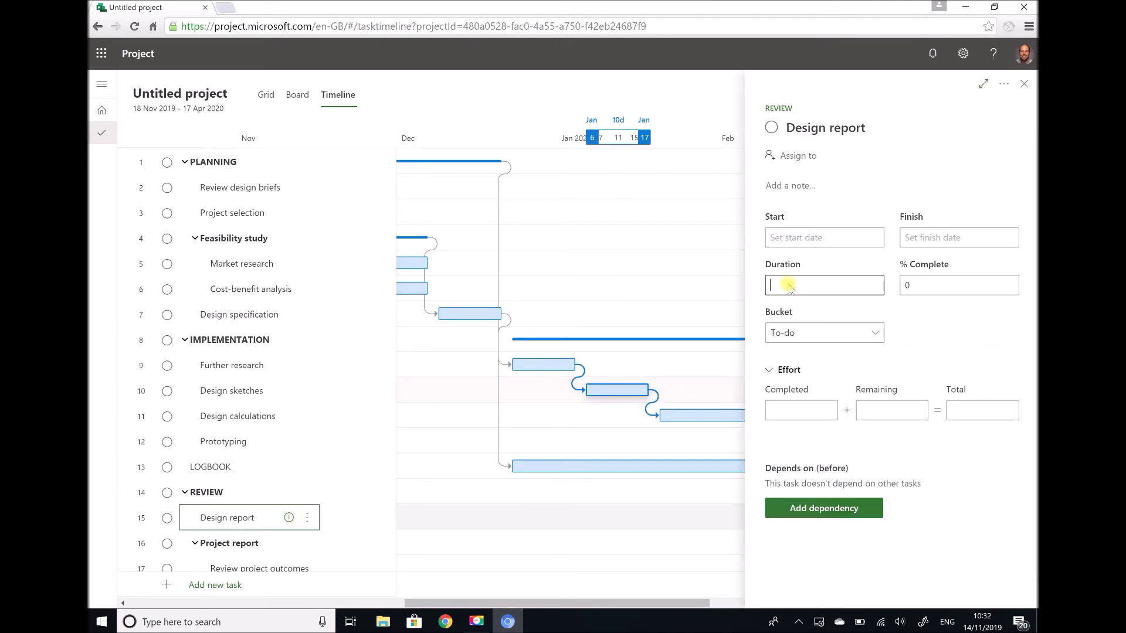
text(50)
click(815, 509)
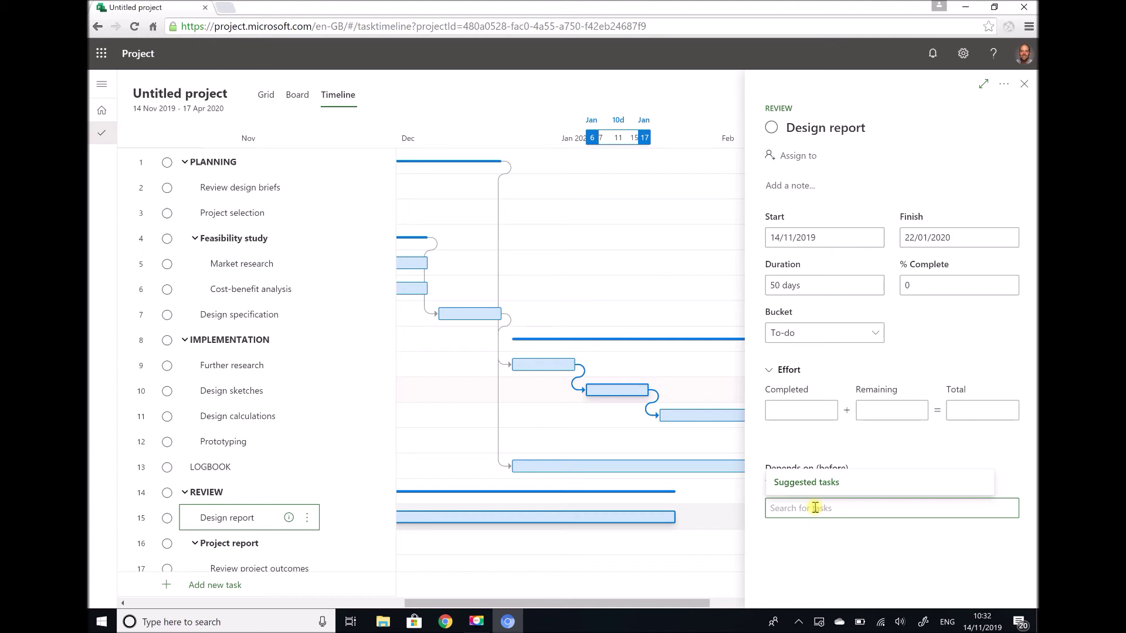
text(11)
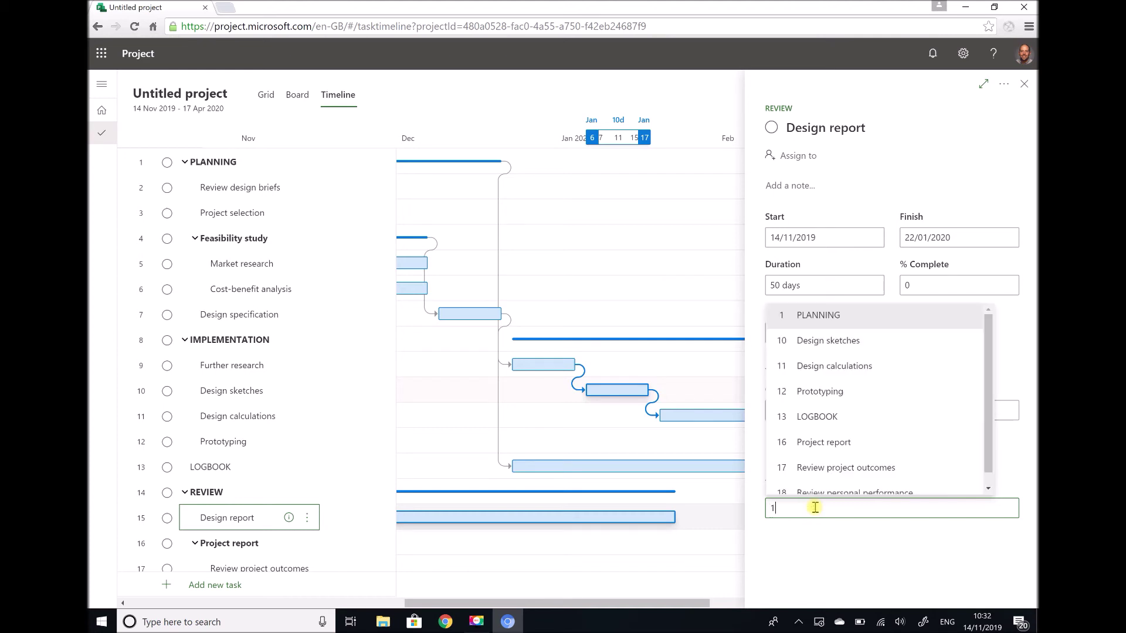
click(823, 482)
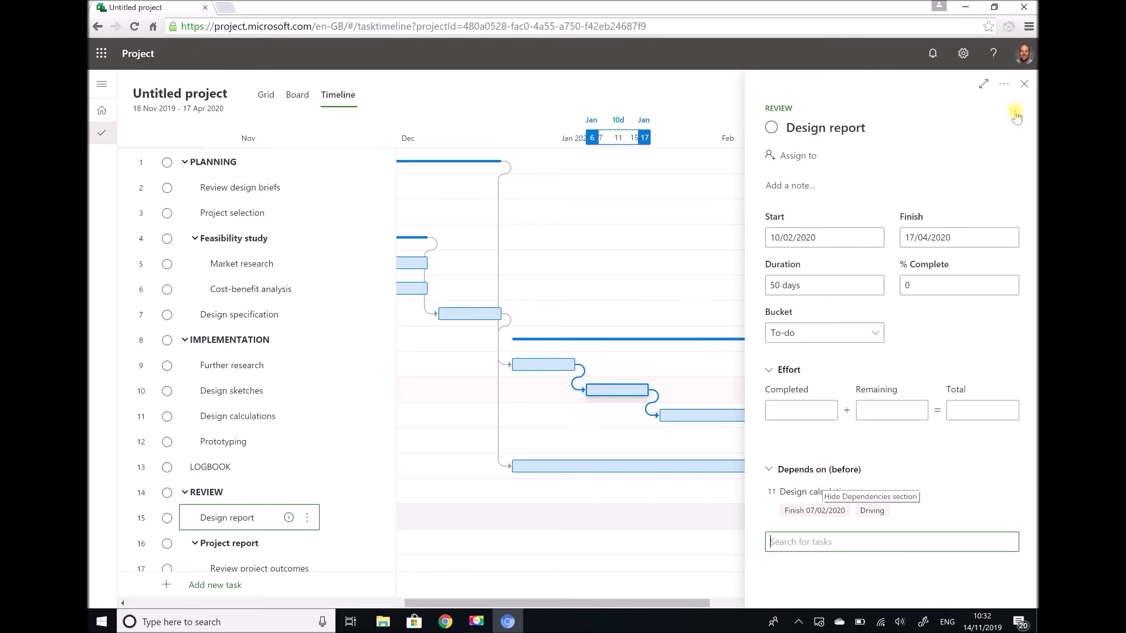
click(1027, 89)
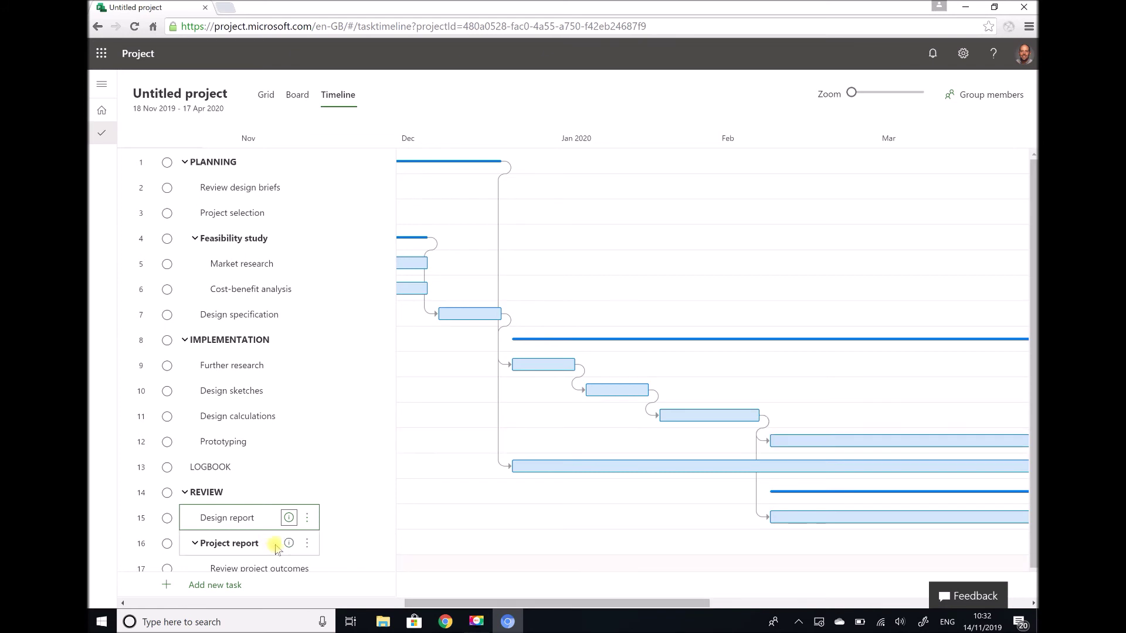
- Give the Review project outcomes task a duration of 5 days and make it depend on Prototyping
scroll(284, 527, down, 1)
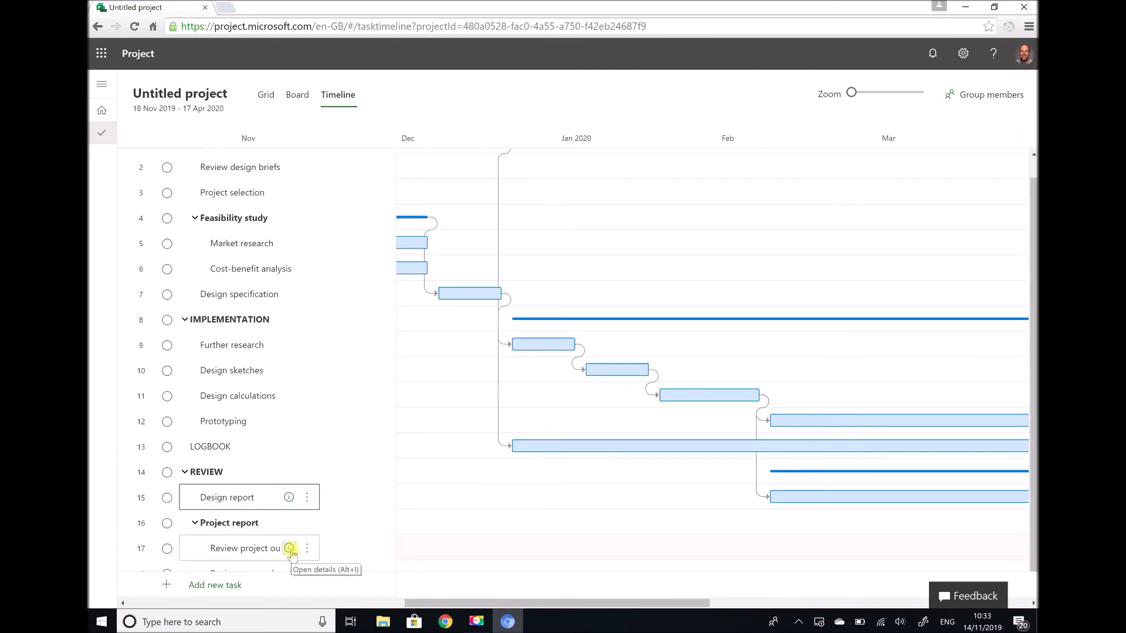
click(289, 548)
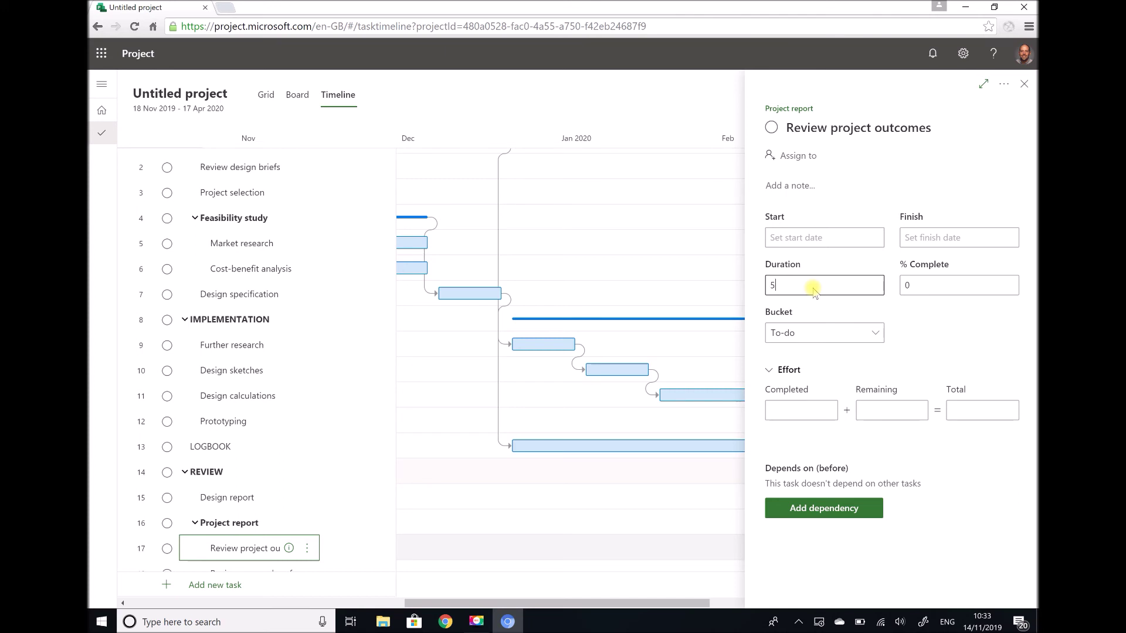
click(808, 509)
text(12)
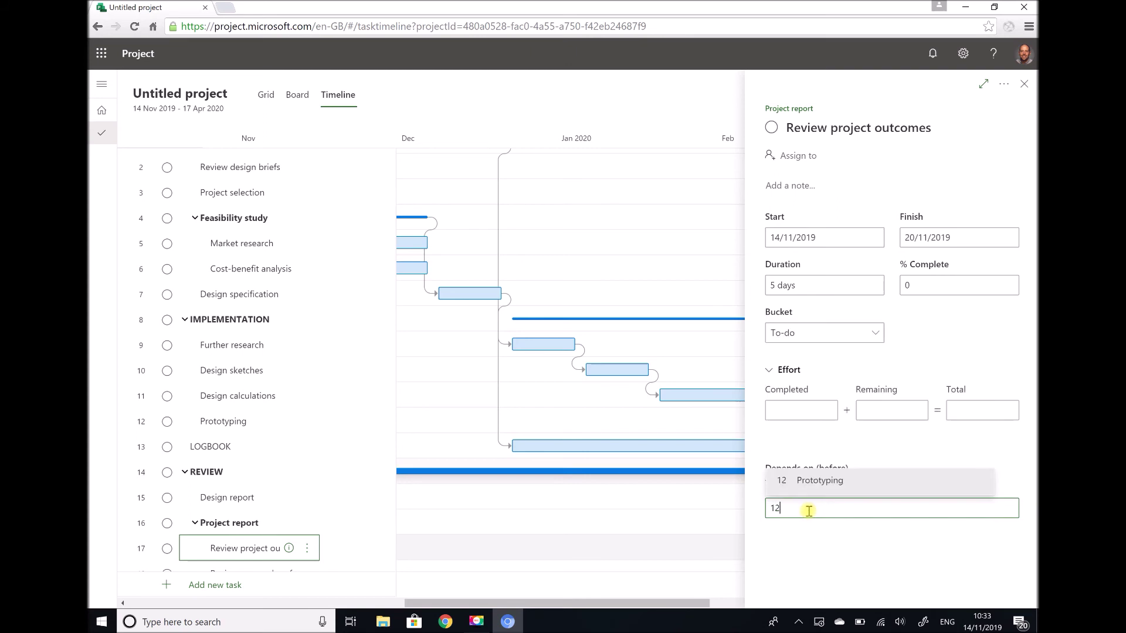
click(812, 481)
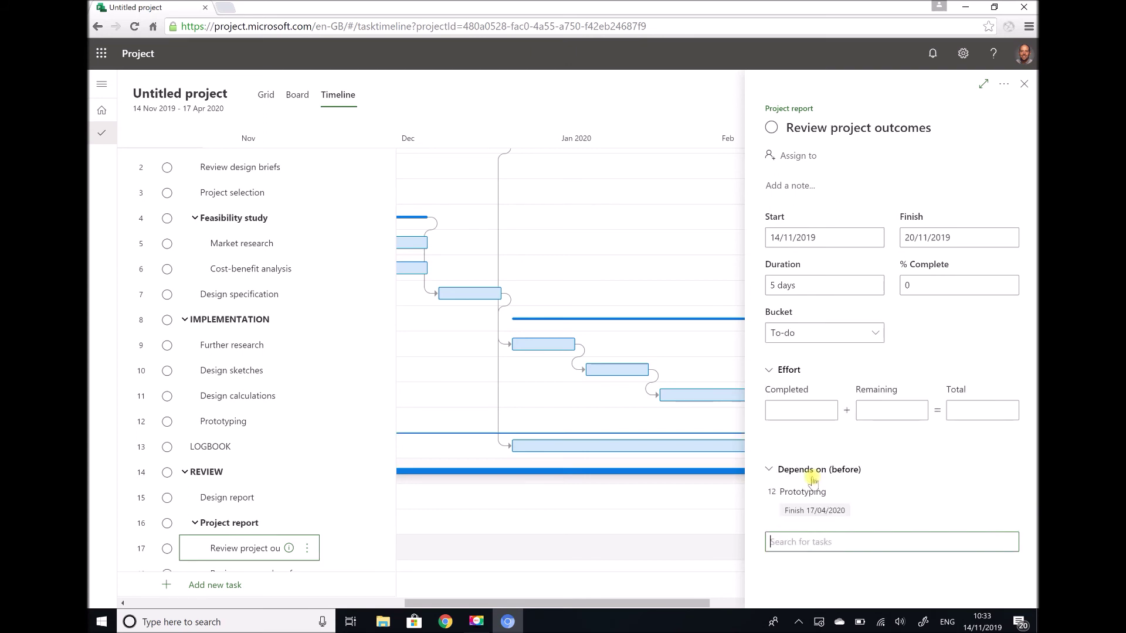
- Give the Review personal performance task a duration of 5 days and make it depend on Review project outcomes
click(288, 572)
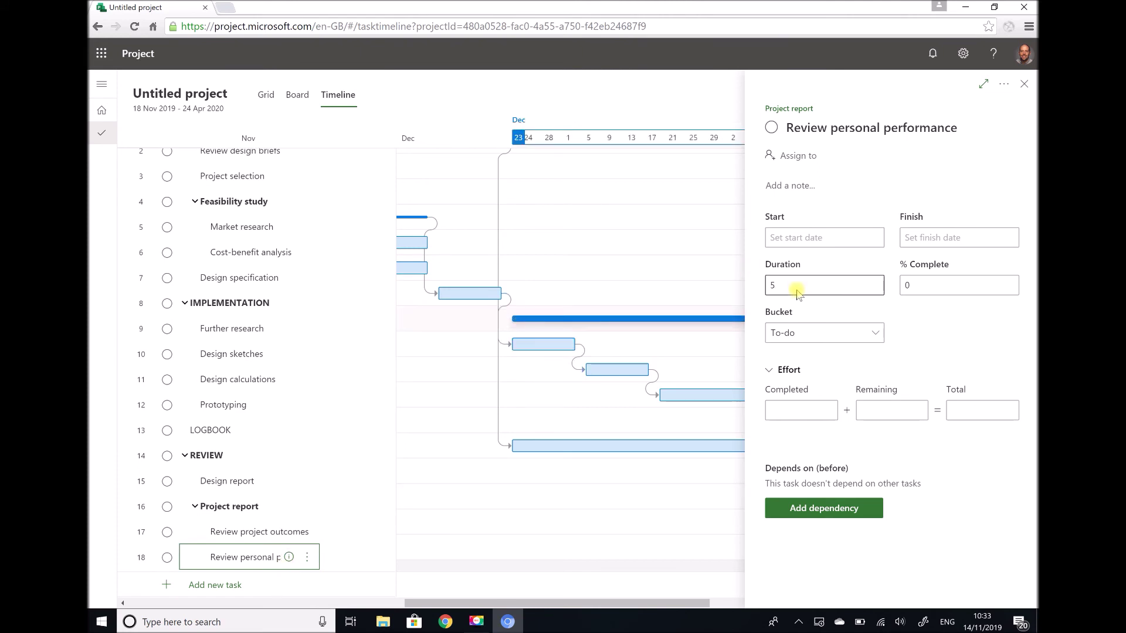
click(797, 290)
text(5)
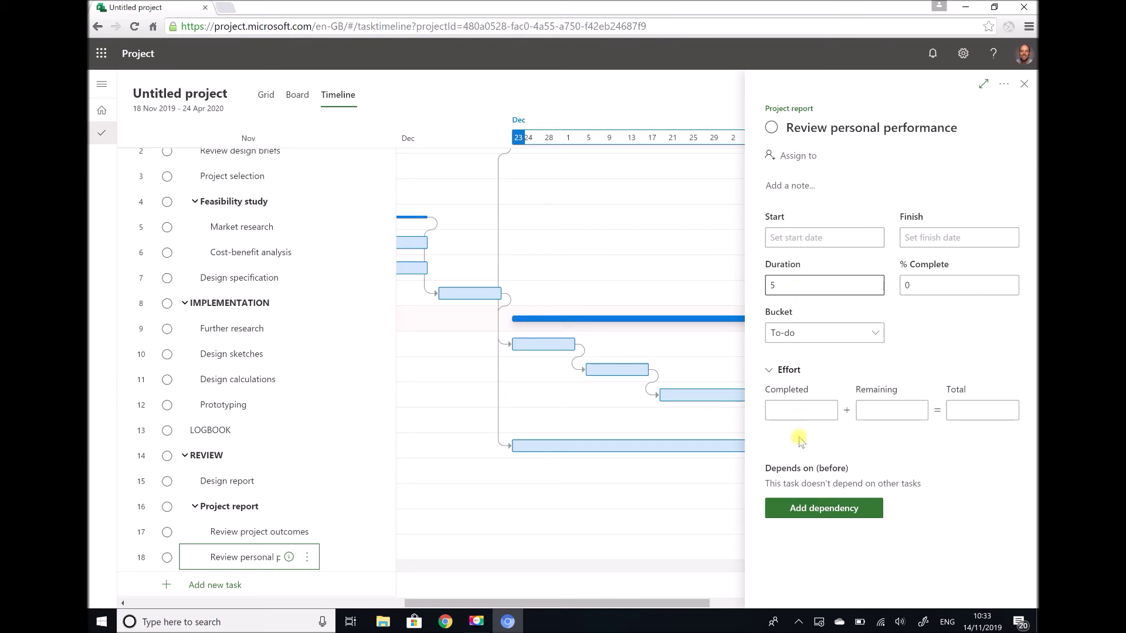
click(816, 508)
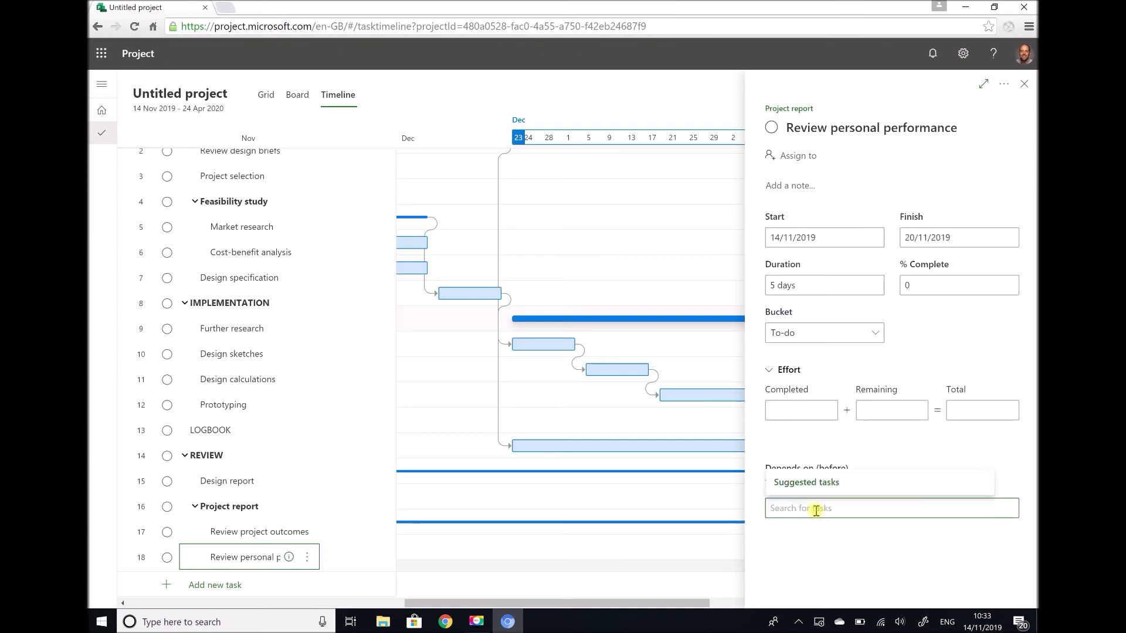
text(17)
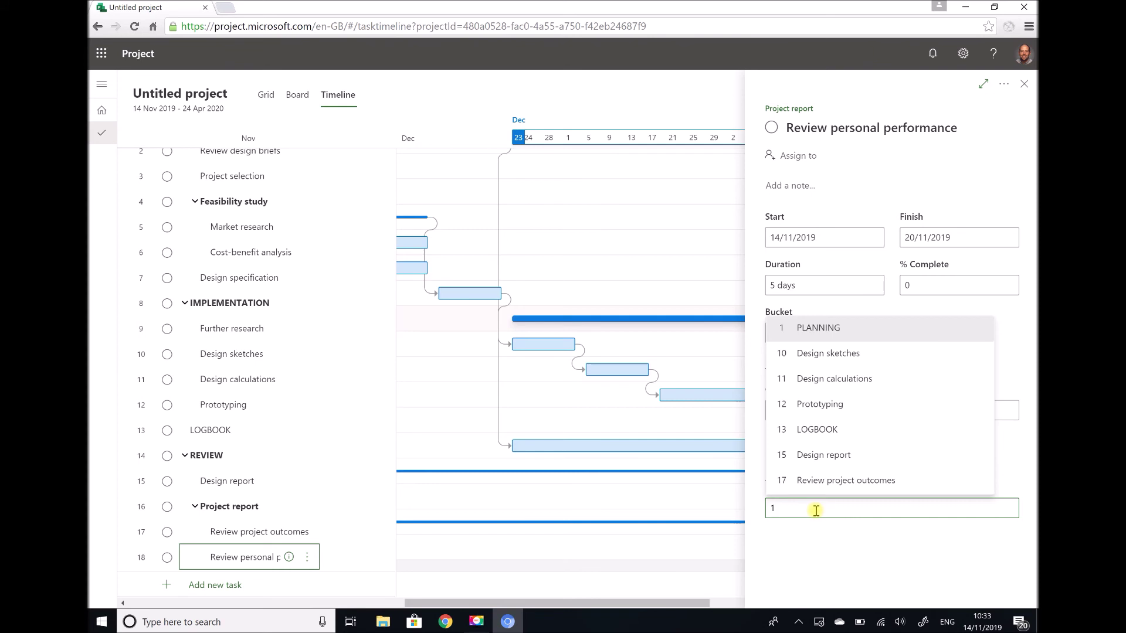
click(820, 480)
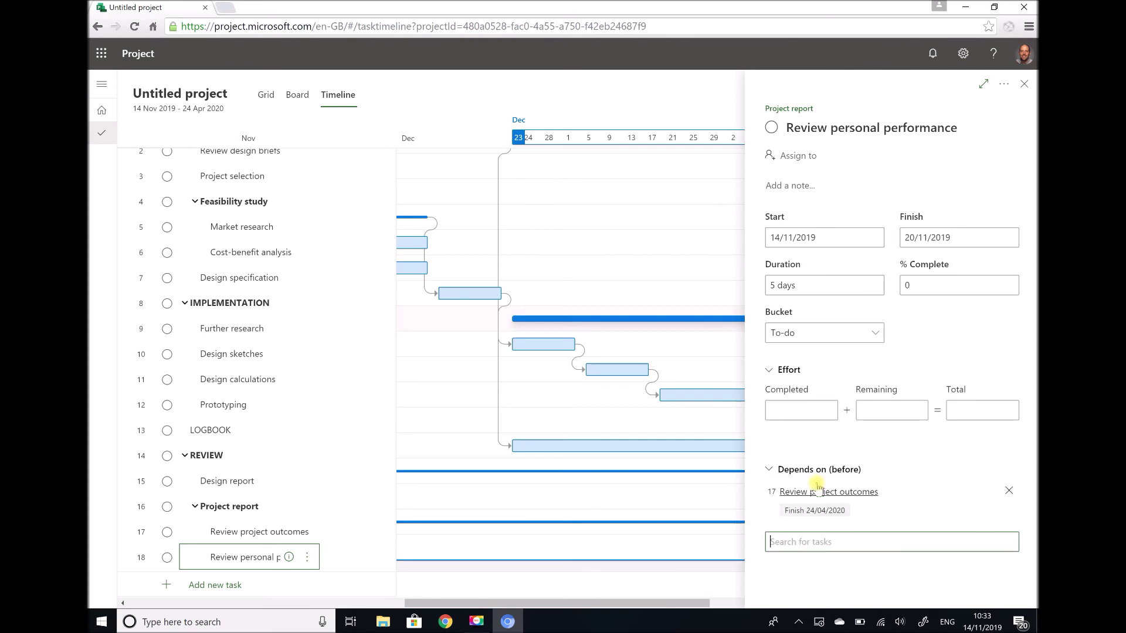
click(1023, 85)
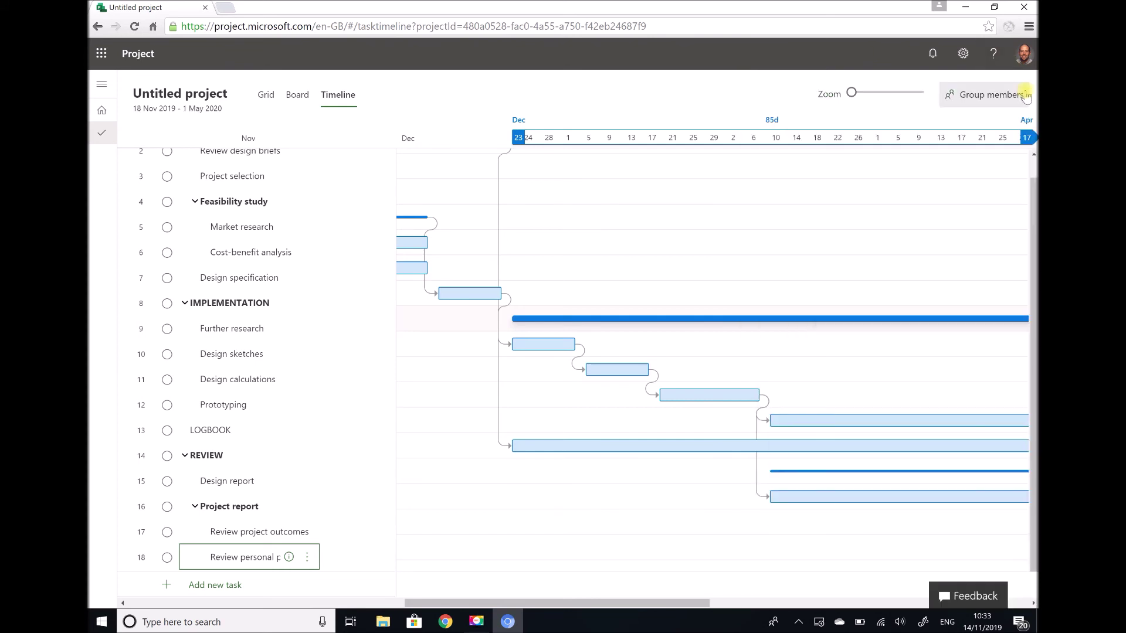
- Preview the project timeline for printing in landscape layout and leave the preview without printing
mouse_move(628, 604)
mouse_down()
mouse_move(744, 604)
mouse_move(593, 614)
mouse_move(515, 604)
mouse_move(626, 604)
mouse_up()
scroll(1033, 188, up, 1)
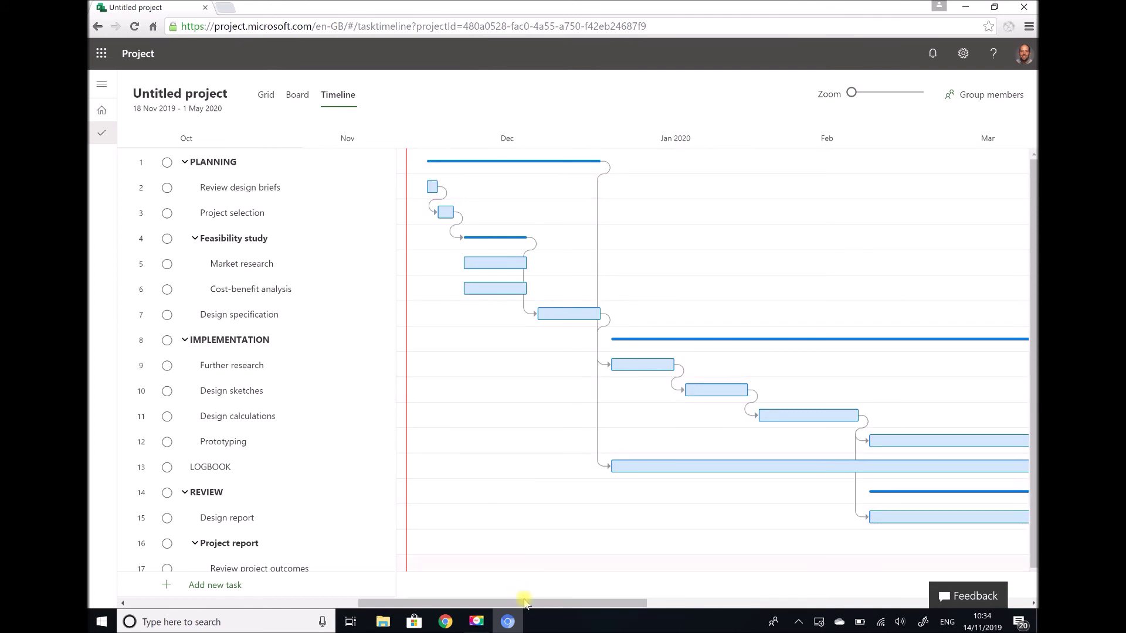
drag(525, 604, 747, 627)
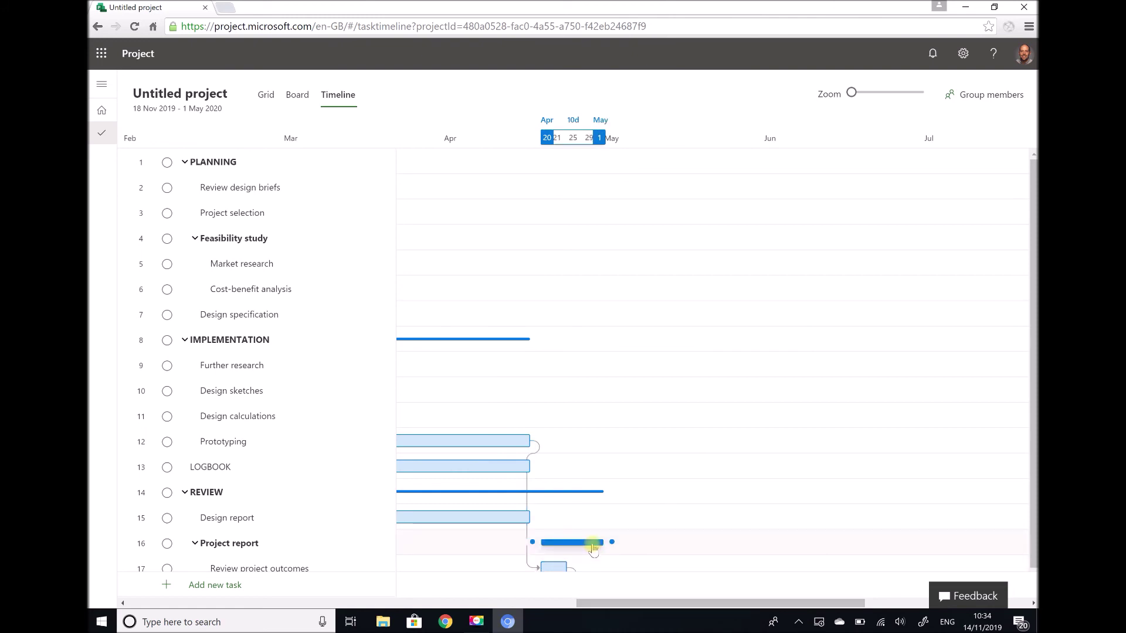
drag(572, 605, 441, 610)
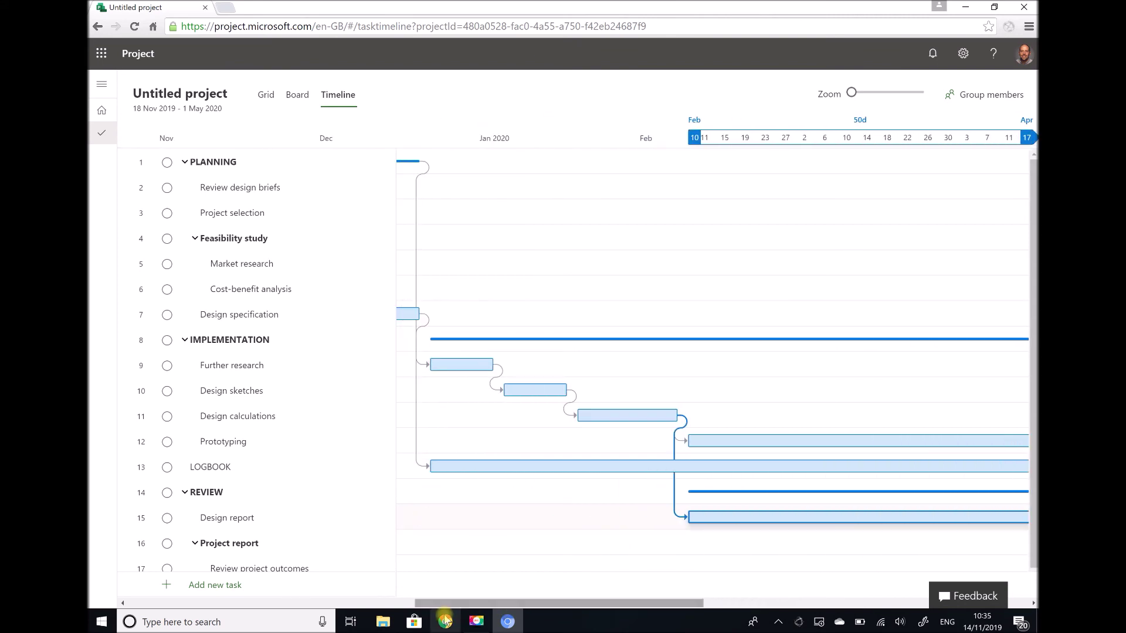
right_click(462, 244)
click(482, 321)
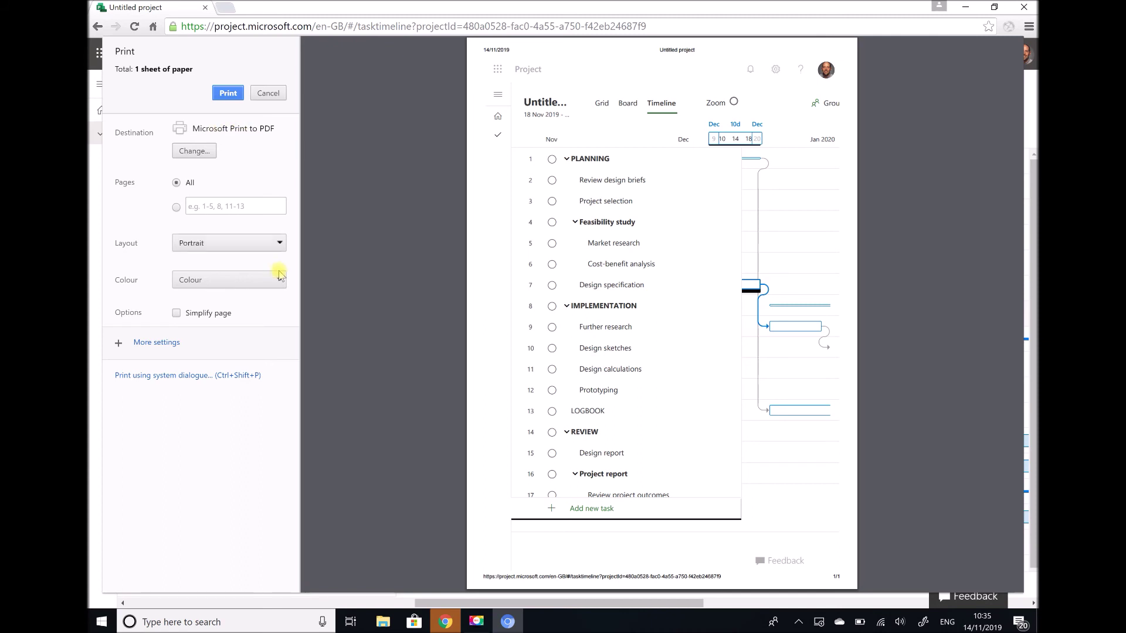
click(275, 243)
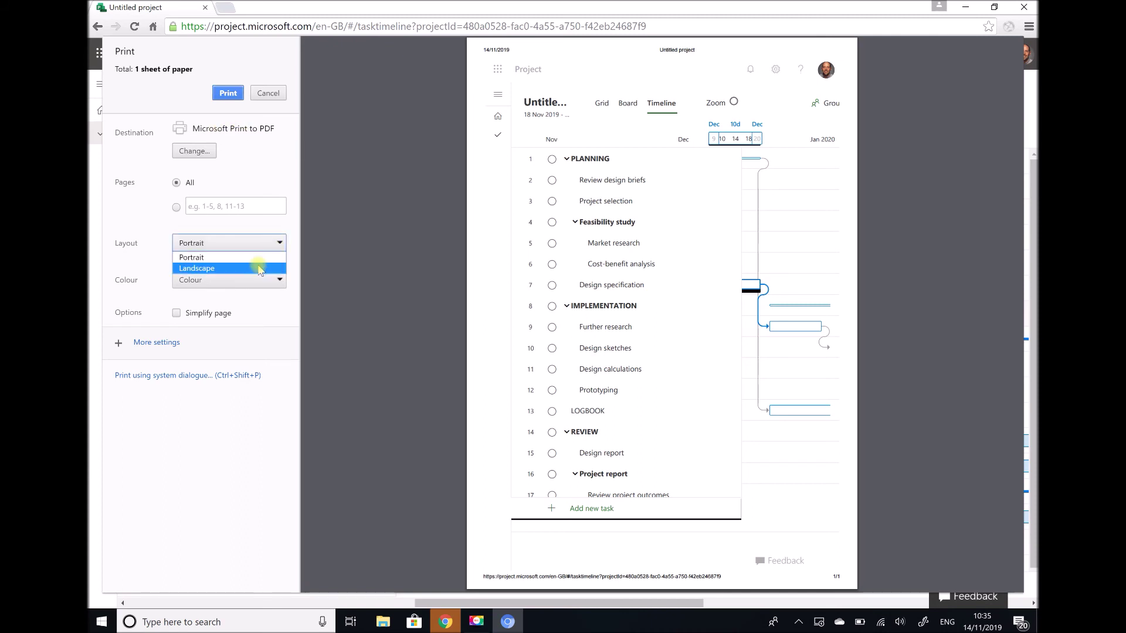
click(260, 269)
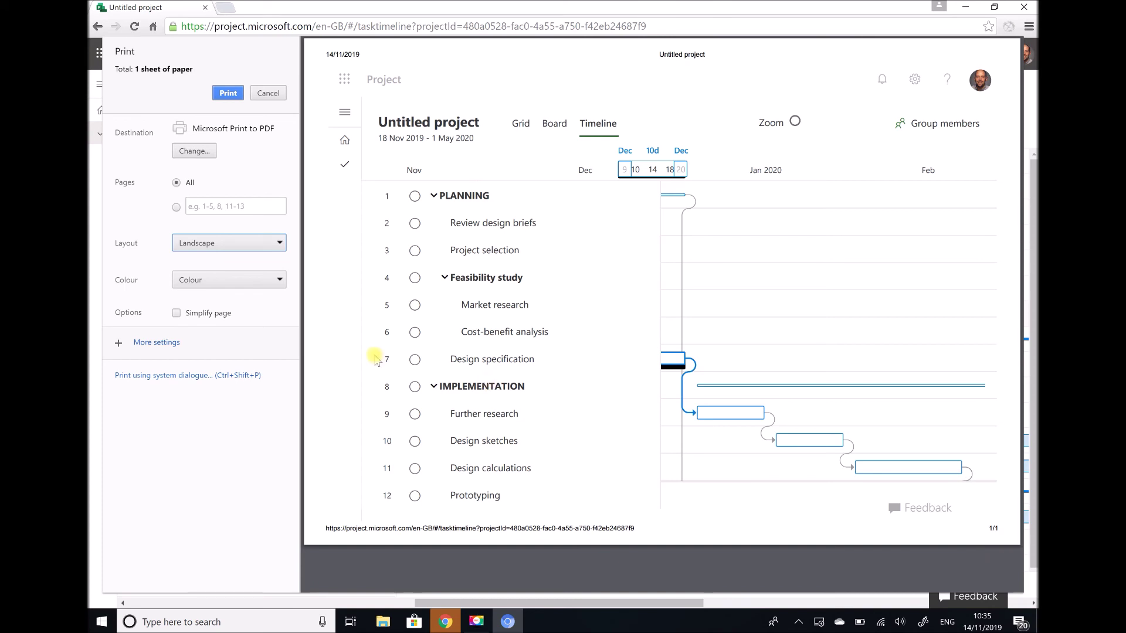
click(268, 93)
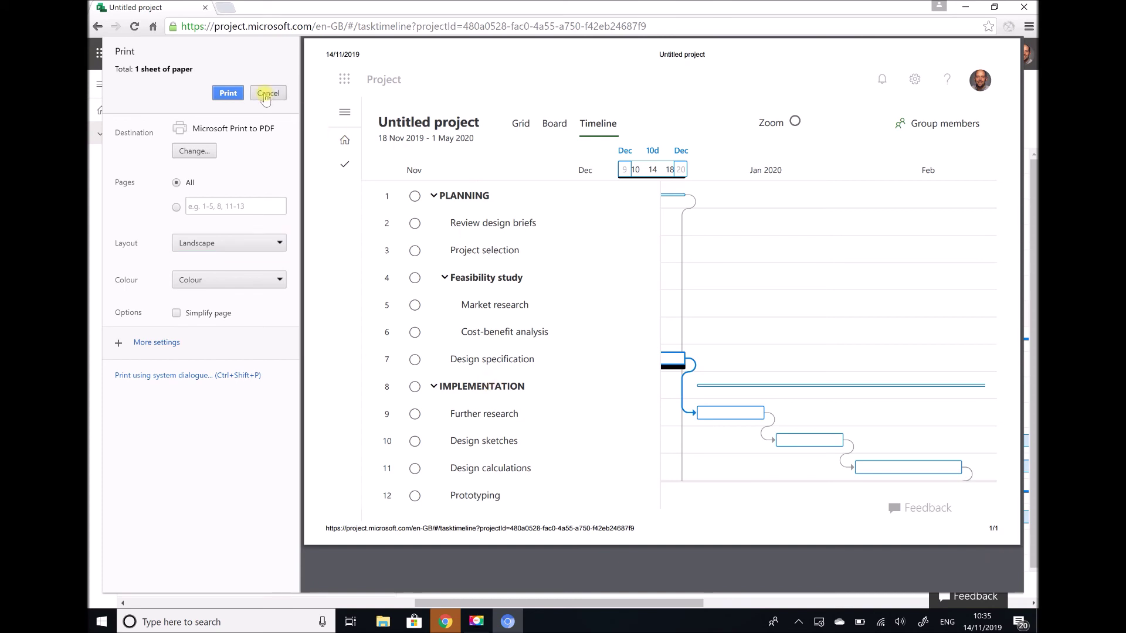
- Mark the Review design briefs and Project selection tasks as complete
click(506, 604)
drag(506, 606, 384, 611)
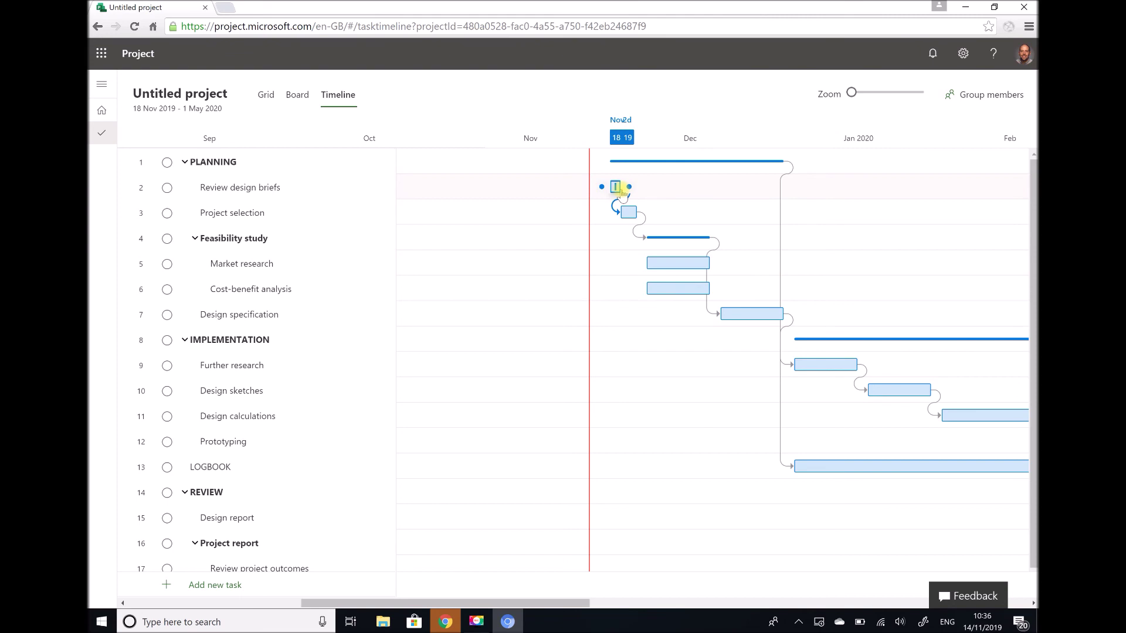
mouse_move(293, 187)
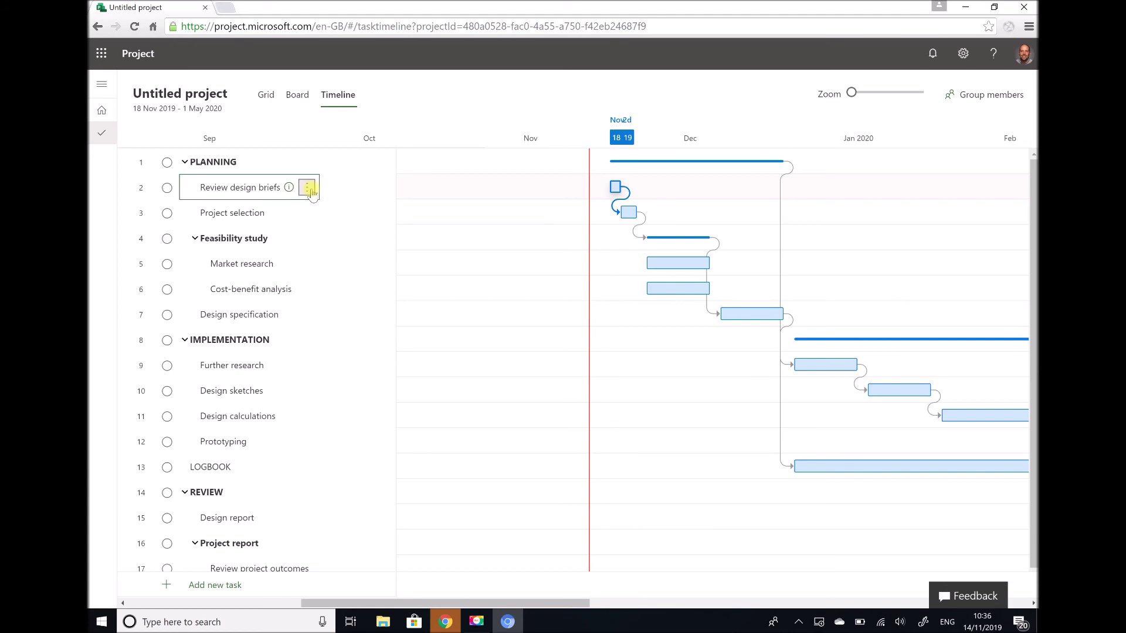
click(308, 187)
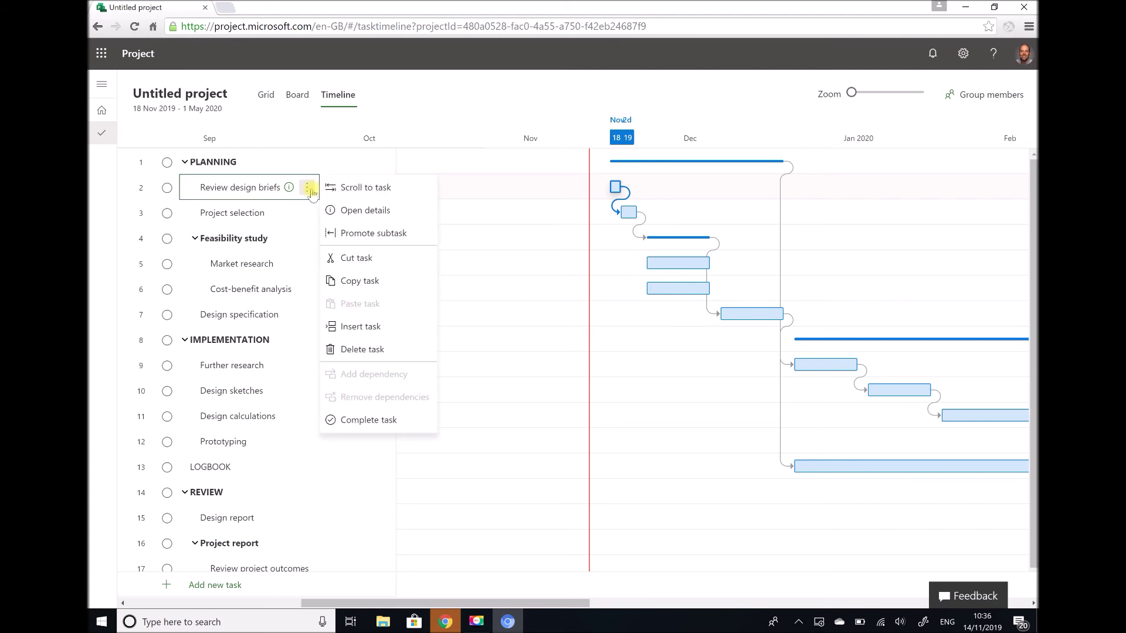
click(370, 421)
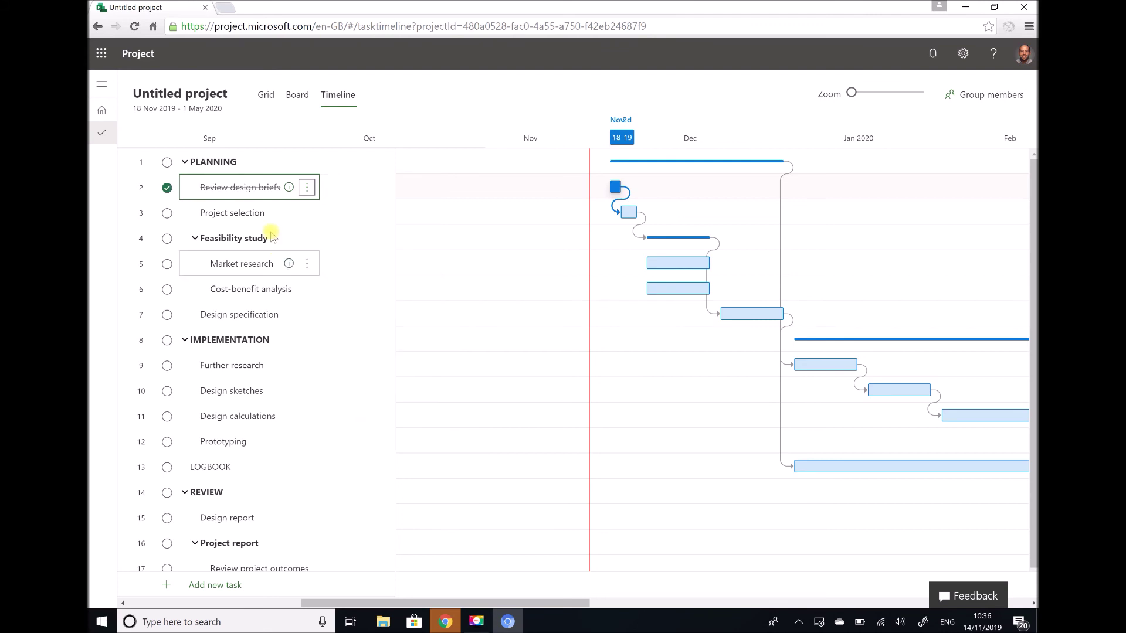
click(307, 215)
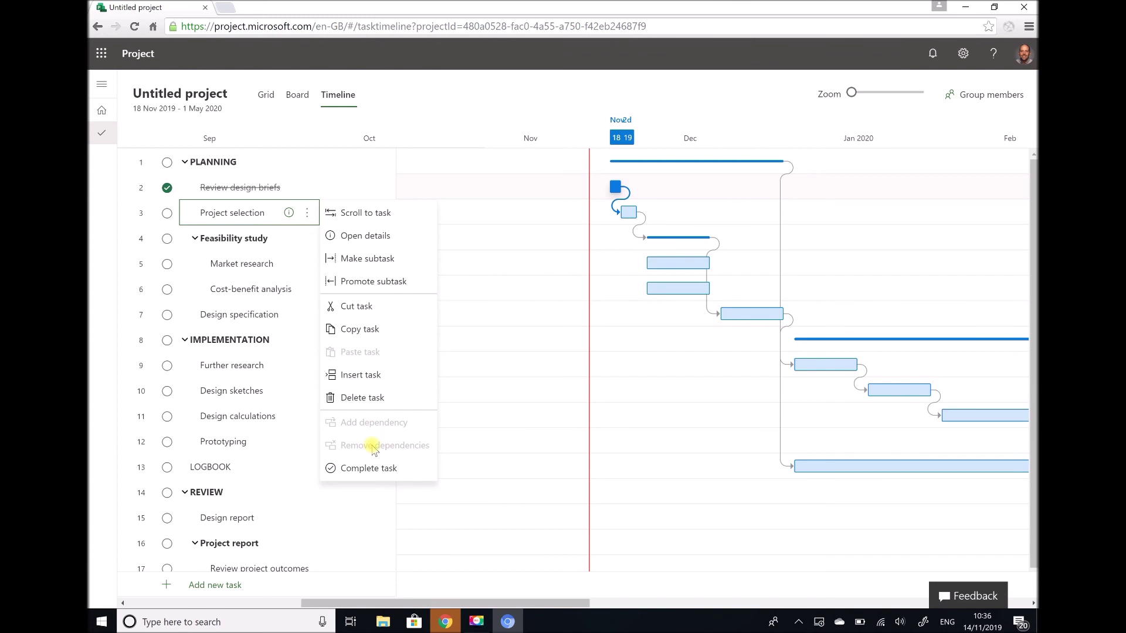
click(372, 474)
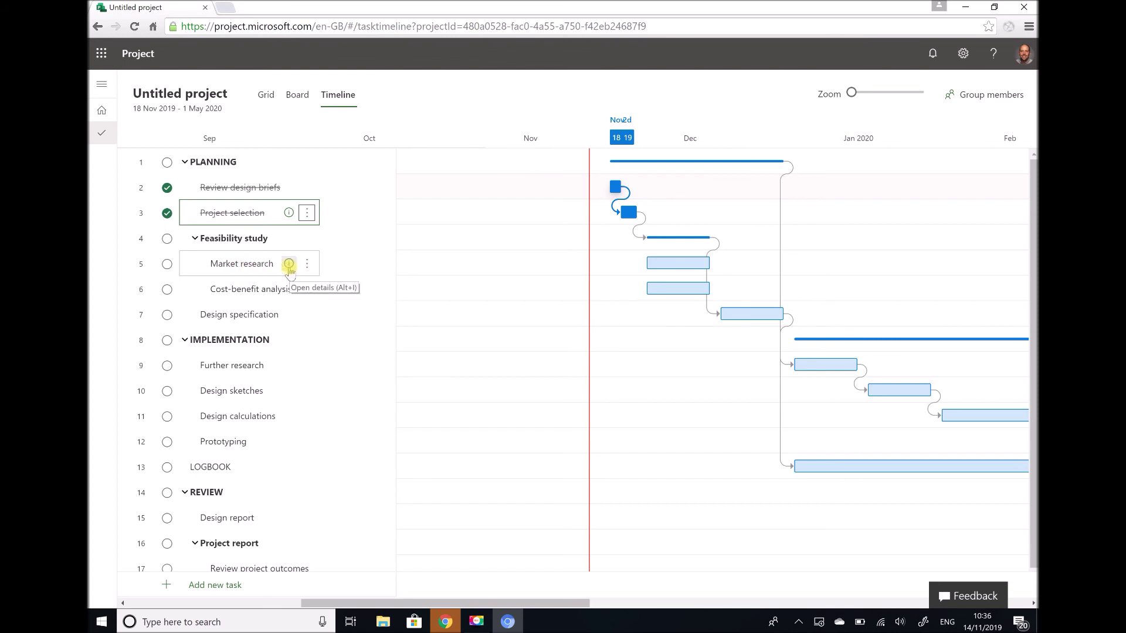
- Set the Market research task to 50% complete and the Cost-benefit analysis task to 20% complete
click(289, 265)
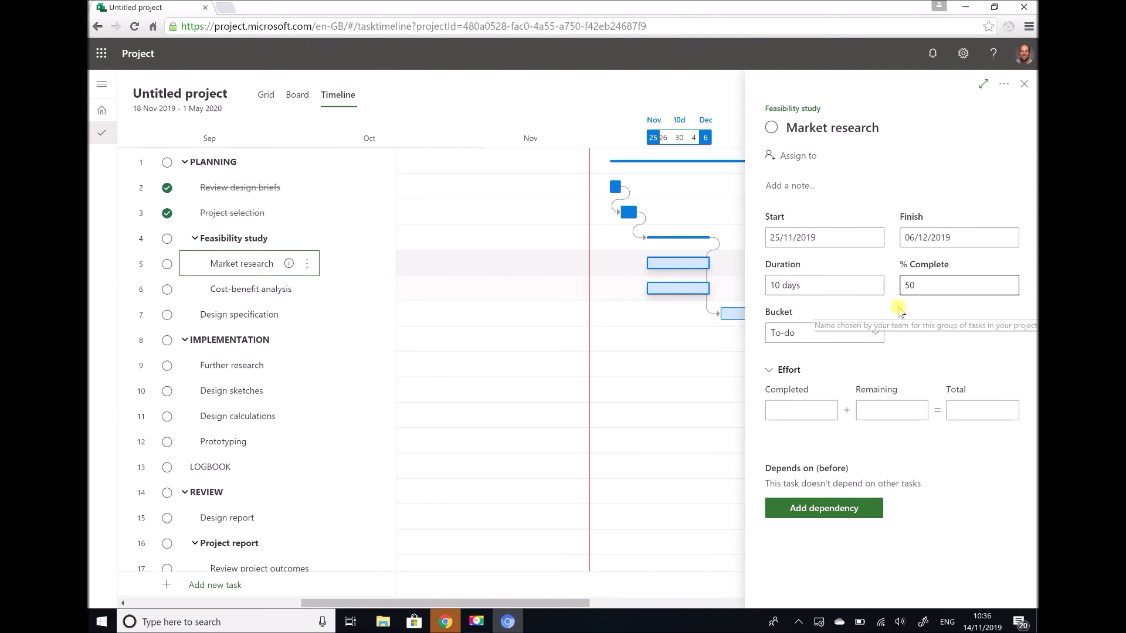
click(632, 362)
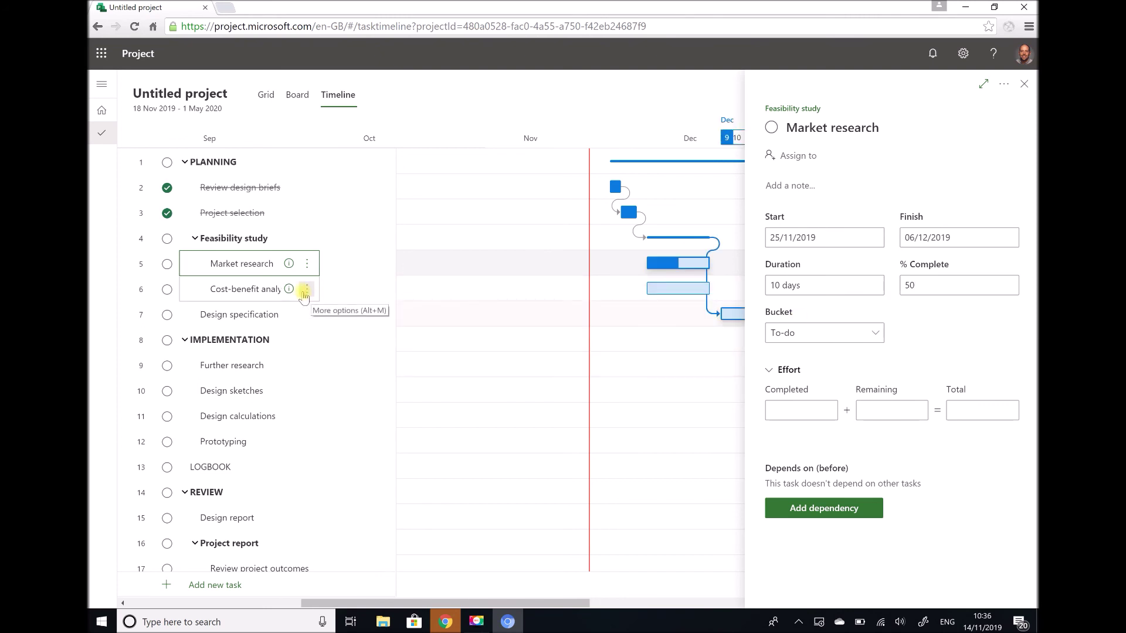
click(290, 290)
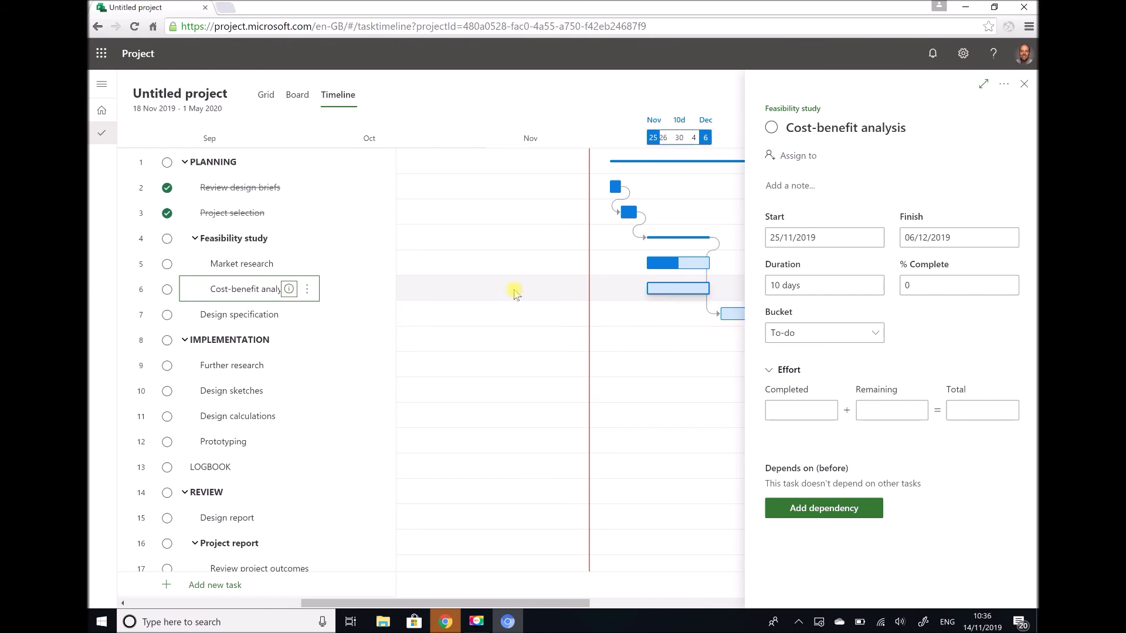
click(920, 282)
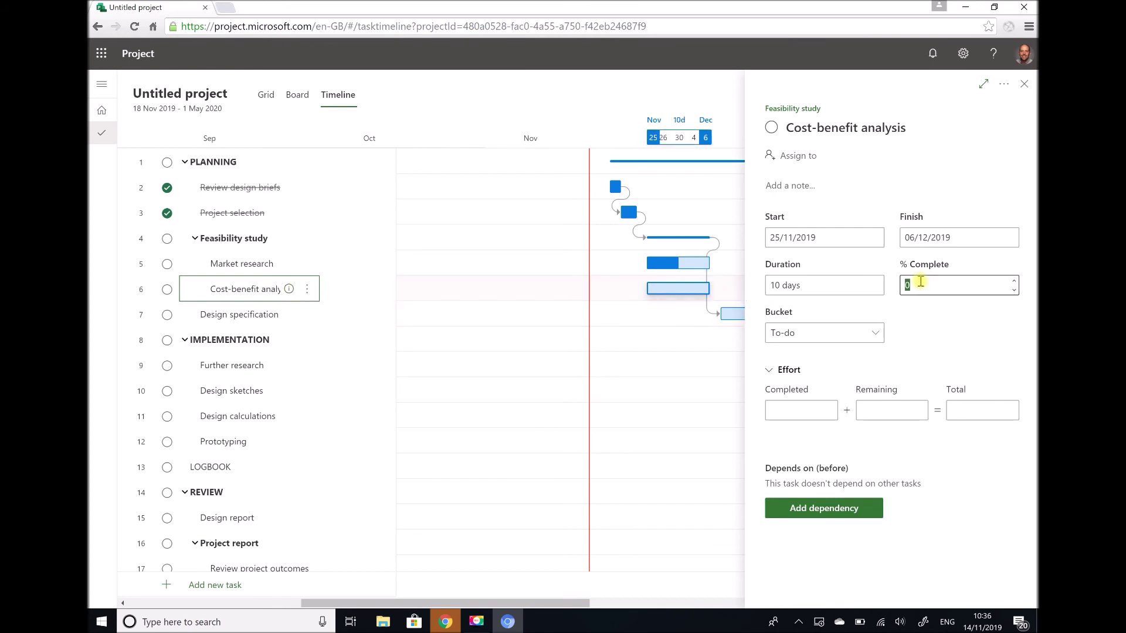
text(20)
click(682, 370)
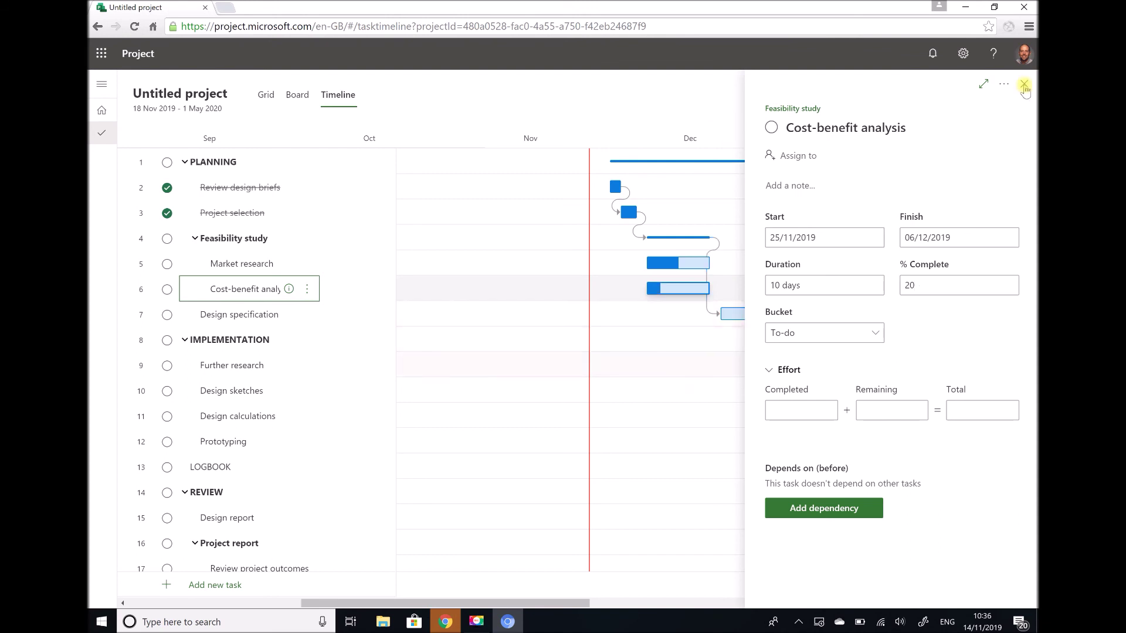
click(1024, 84)
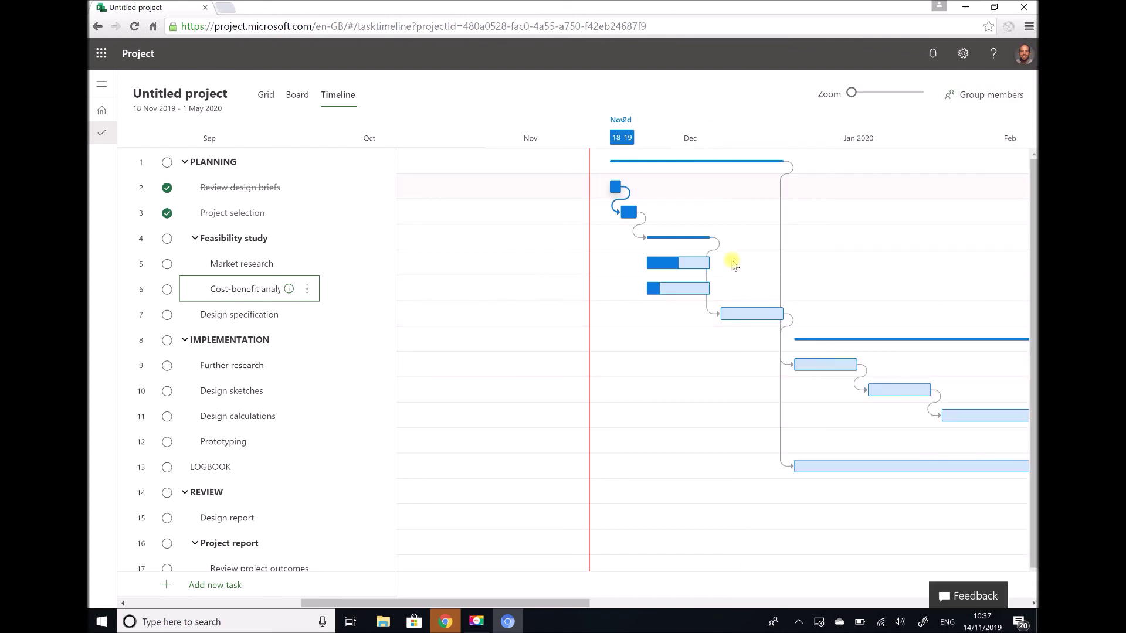